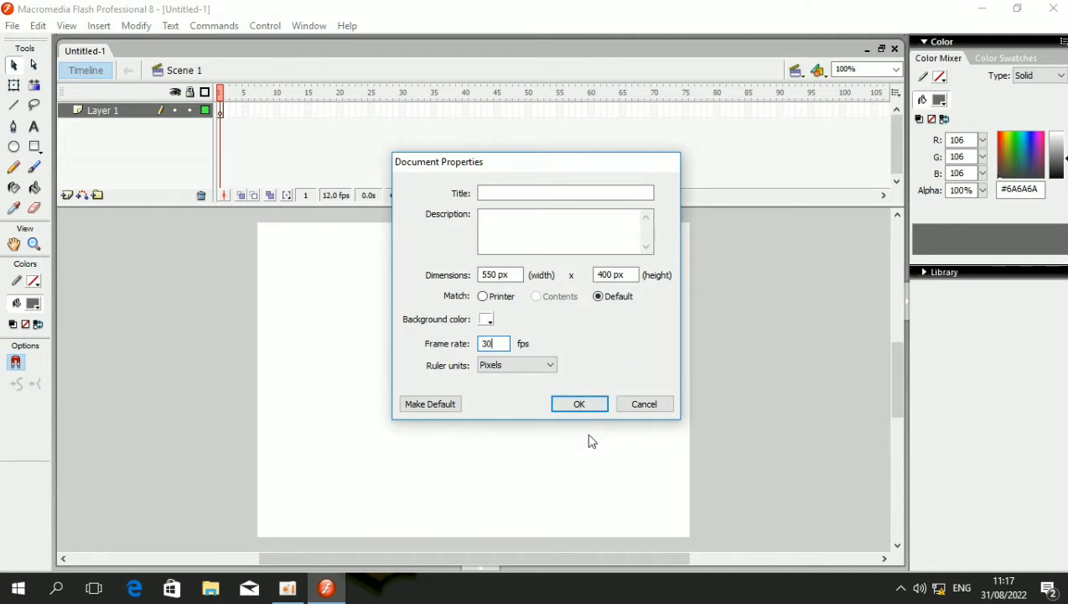
Apply the 30 fps frame rate to the document and draw a small gray square near the stage's upper-left corner.
{"action": "left_click", "coordinate": [580, 404]}
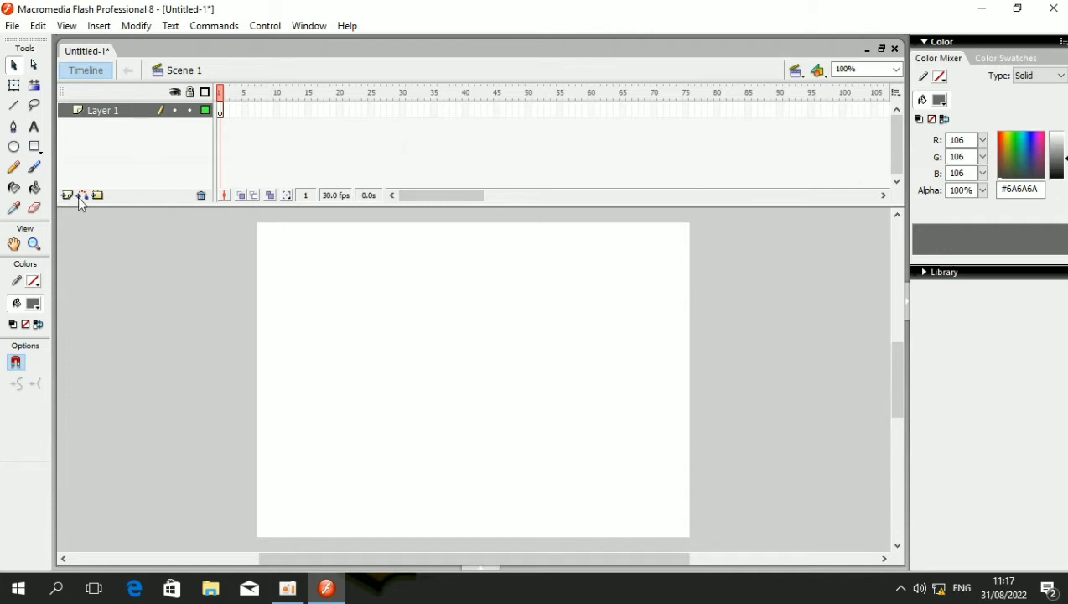
{"action": "left_click", "coordinate": [36, 146]}
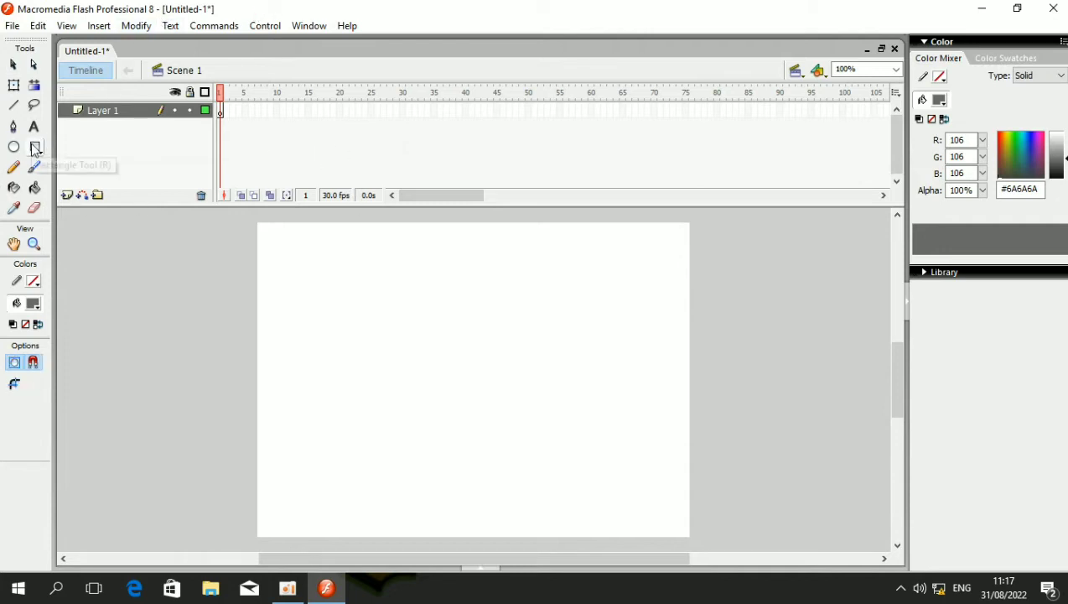
{"action": "mouse_move", "coordinate": [272, 248]}
{"action": "left_mouse_down"}
{"action": "mouse_move", "coordinate": [294, 283]}
{"action": "mouse_move", "coordinate": [334, 311]}
{"action": "left_mouse_up"}
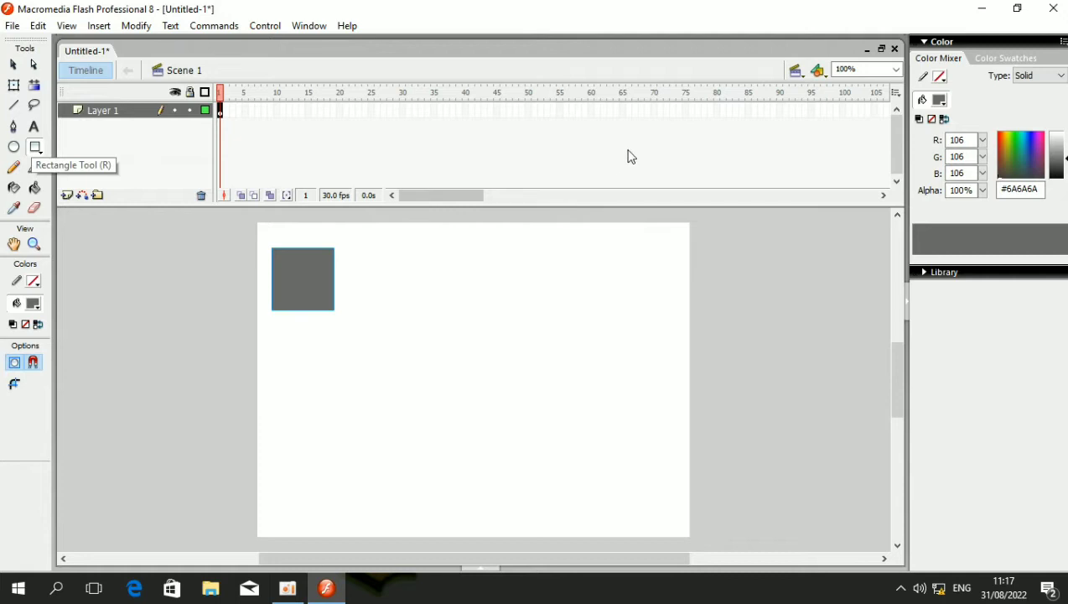
Change the square's fill to a linear gradient running from blue #0499FB to white.
{"action": "left_click", "coordinate": [1060, 76]}
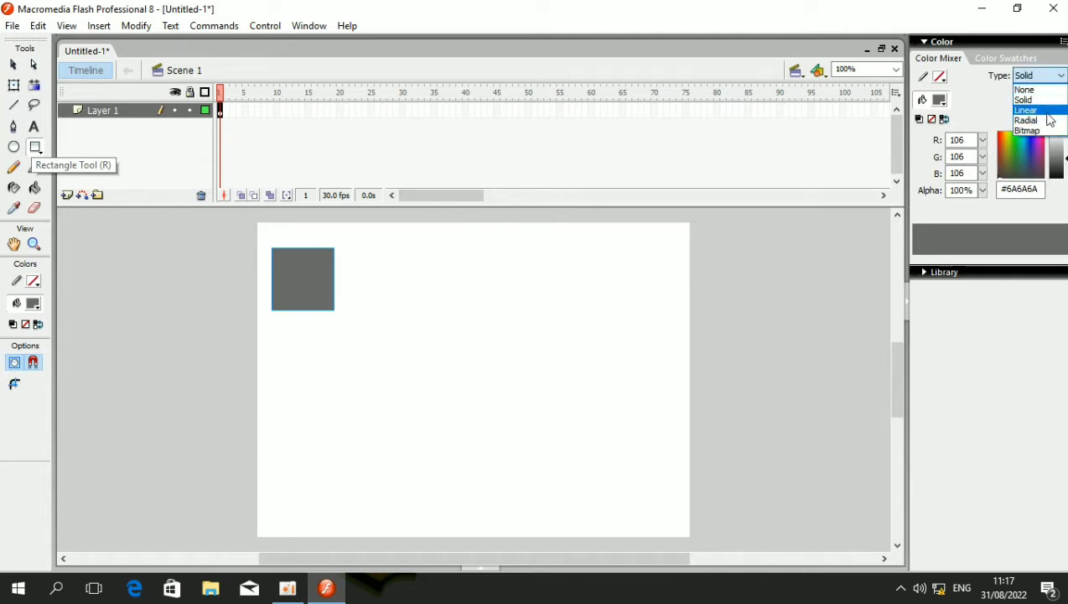
{"action": "left_click", "coordinate": [1034, 110]}
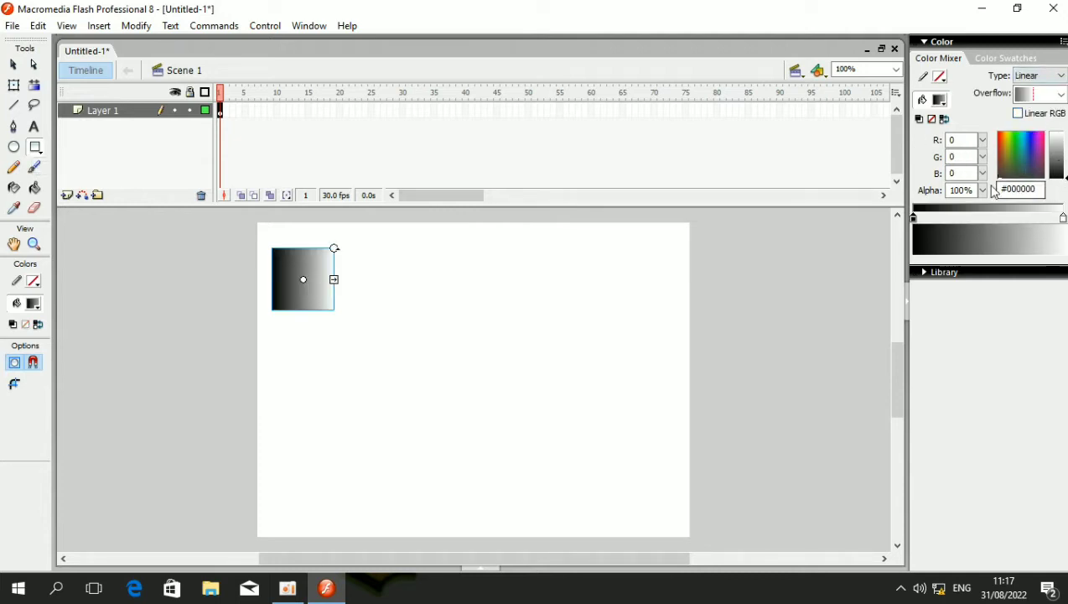
{"action": "left_click_drag", "start_coordinate": [1055, 172], "coordinate": [1061, 159]}
{"action": "left_click", "coordinate": [1026, 140]}
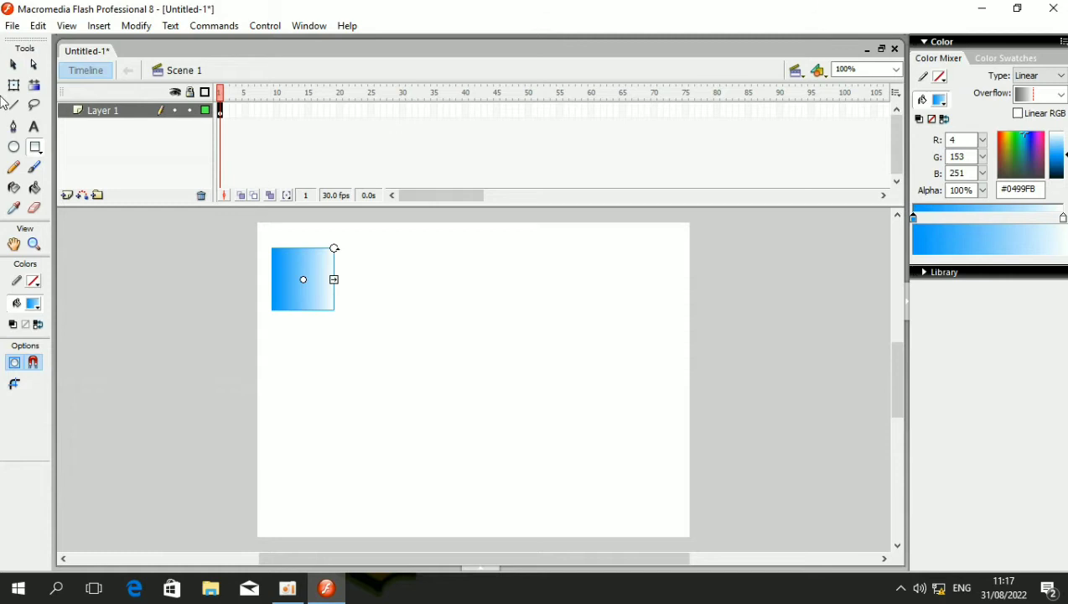
Rotate the gradient square 90° clockwise so that the blue end is at the top.
{"action": "left_click", "coordinate": [17, 67]}
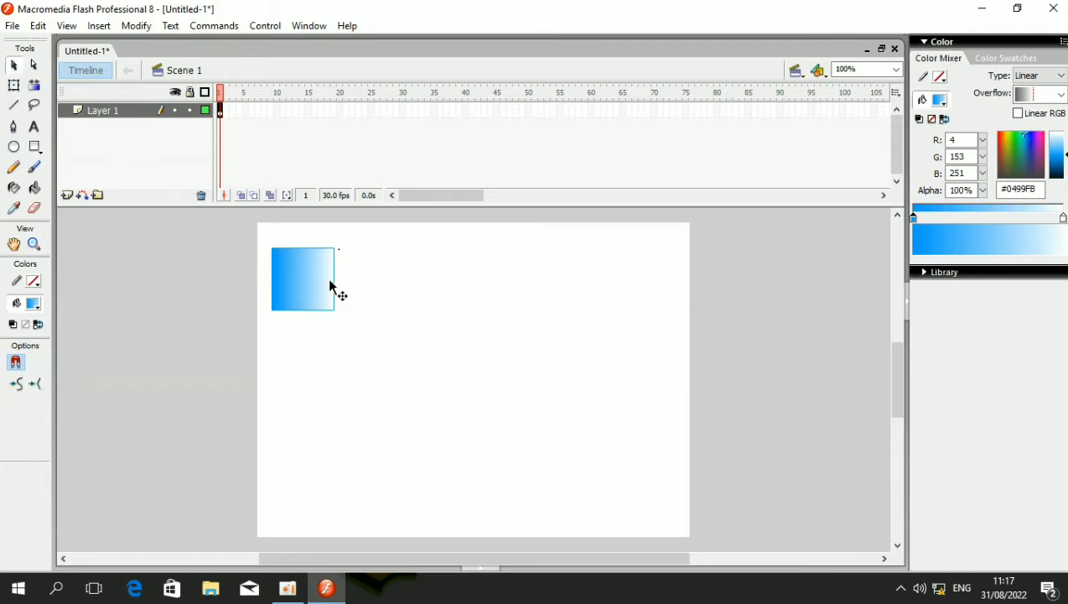
{"action": "left_click", "coordinate": [14, 86]}
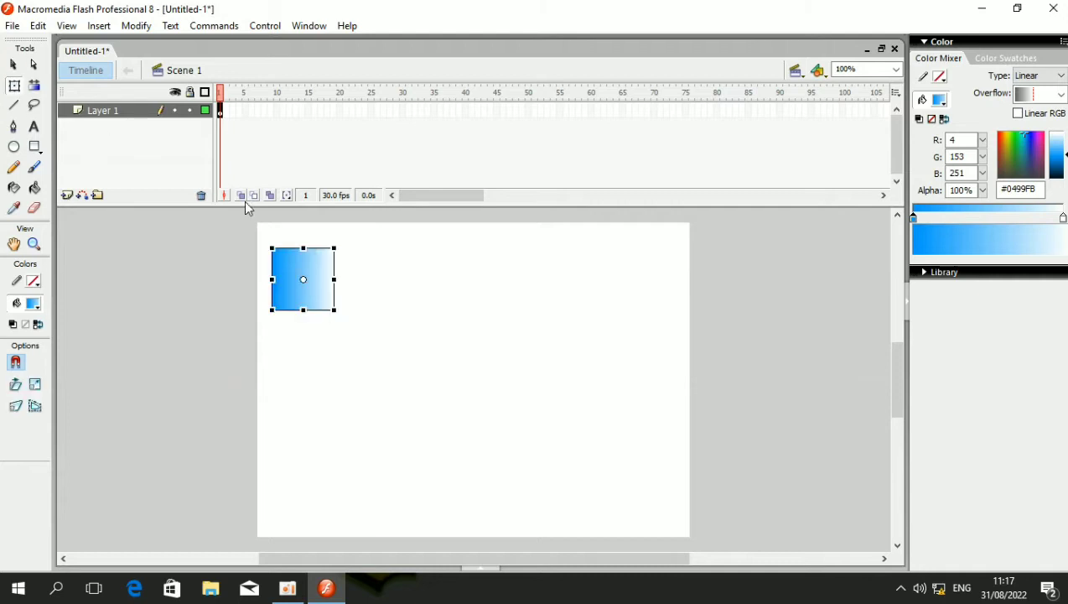
{"action": "left_click_drag", "start_coordinate": [281, 240], "coordinate": [372, 215]}
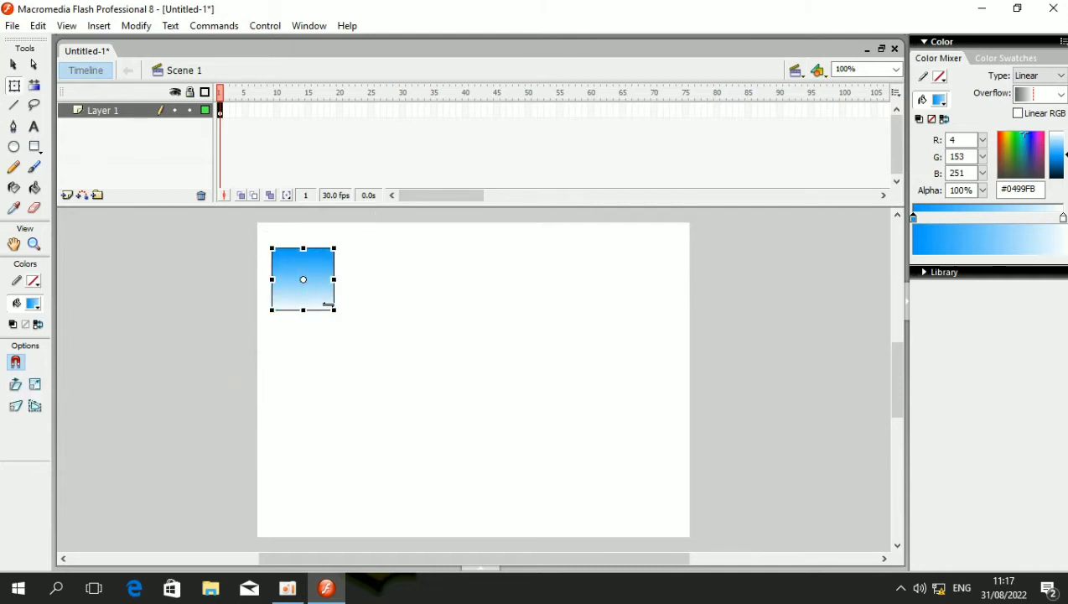
Scale the gradient square with Free Transform until it covers the whole stage as a sky background.
{"action": "left_click_drag", "start_coordinate": [333, 309], "coordinate": [692, 540]}
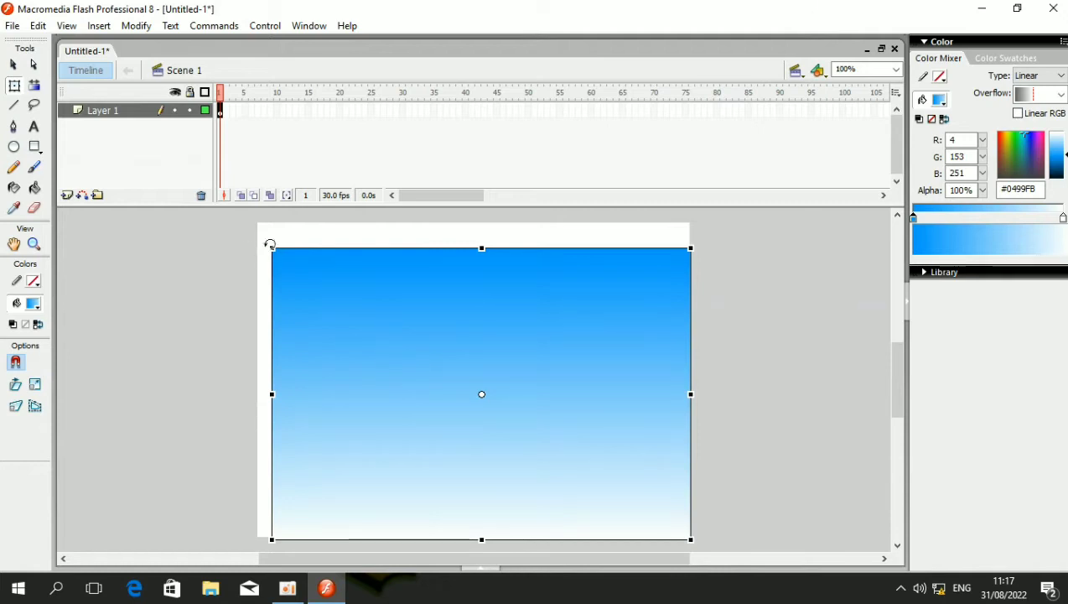
{"action": "left_click_drag", "start_coordinate": [270, 249], "coordinate": [259, 220]}
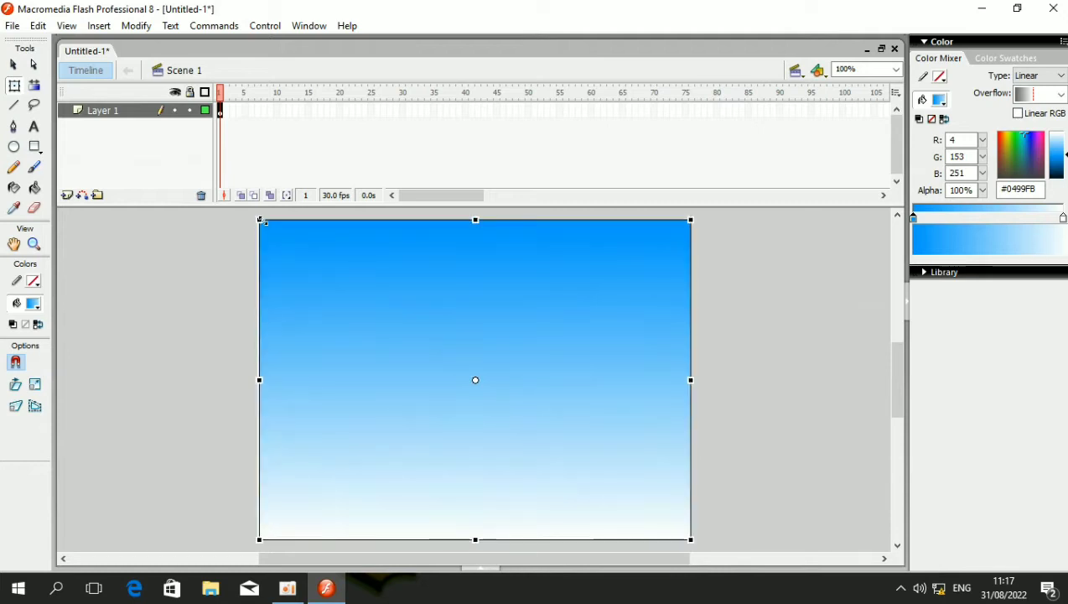
{"action": "left_click", "coordinate": [704, 367]}
{"action": "left_click", "coordinate": [260, 344]}
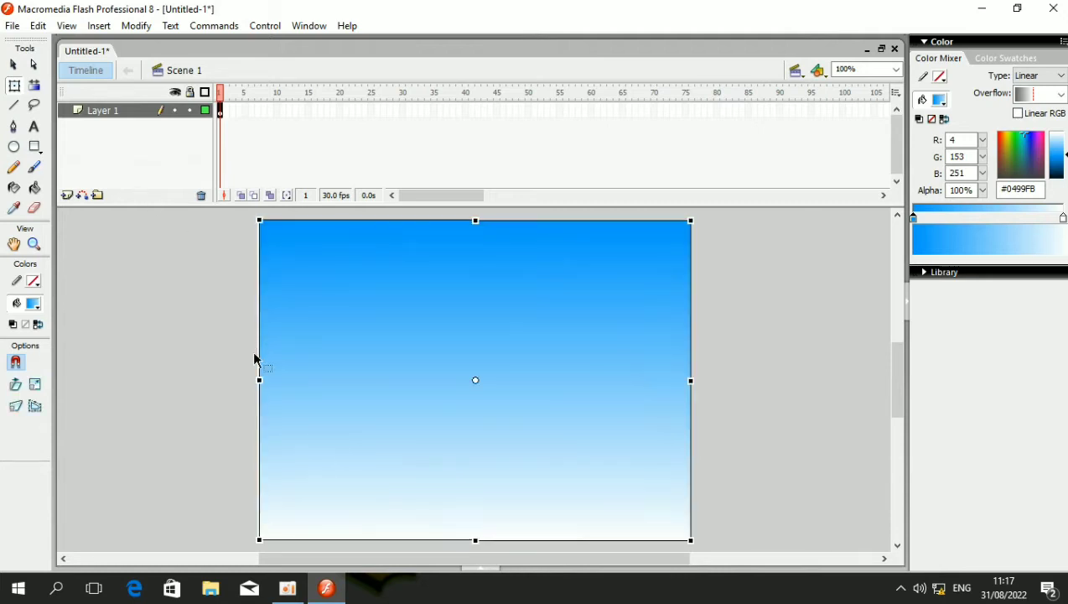
{"action": "left_click_drag", "start_coordinate": [261, 379], "coordinate": [255, 379]}
{"action": "left_click", "coordinate": [733, 354]}
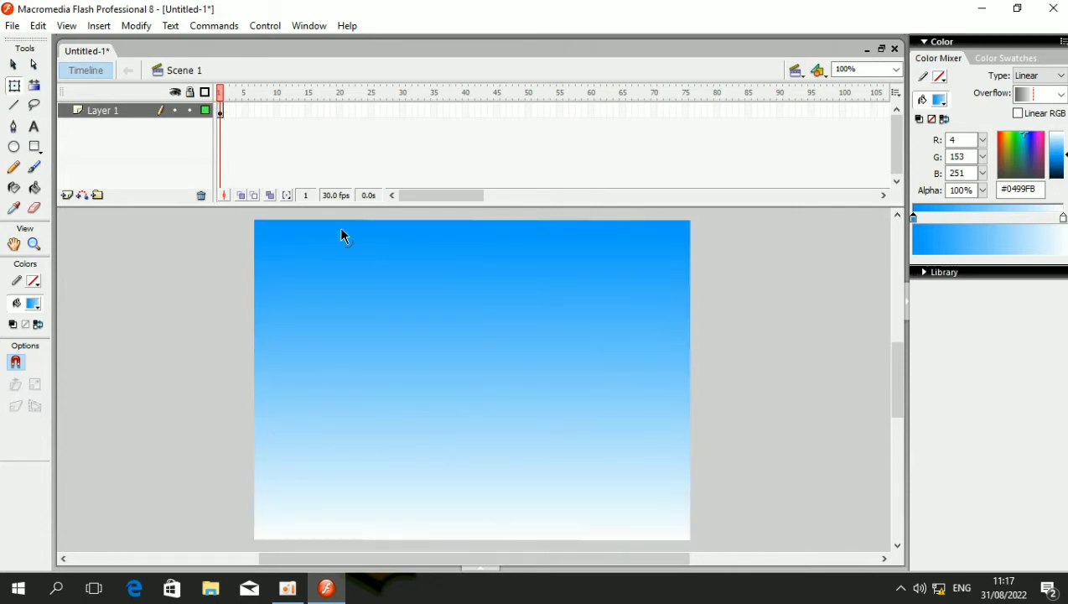
Rename the sky's layer as langit and lock it.
{"action": "double_click", "coordinate": [101, 111]}
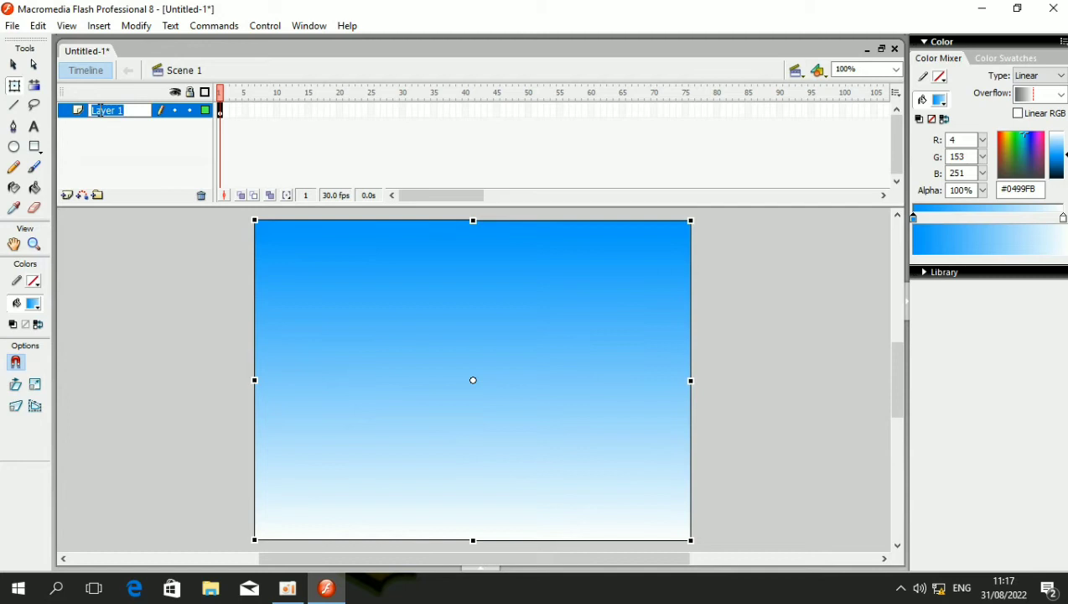
{"action": "type", "text": "b"}
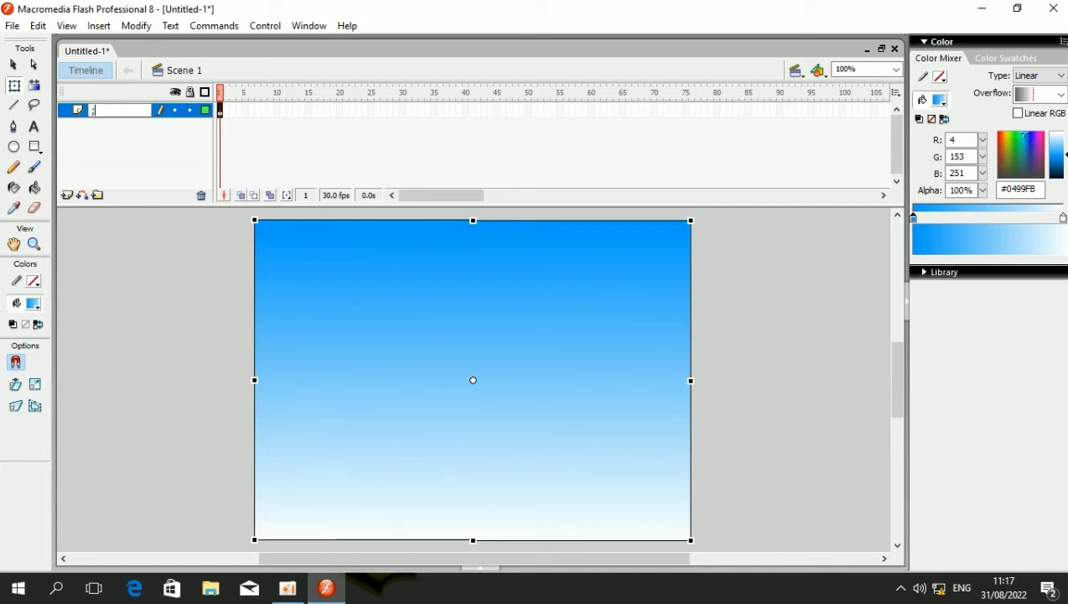
{"action": "type", "text": "angit"}
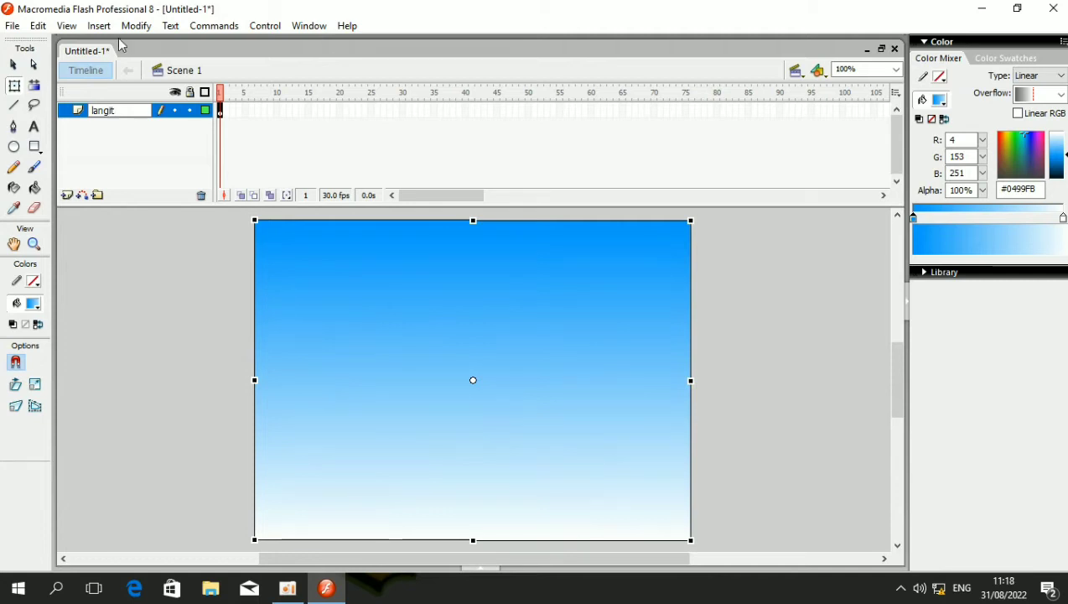
{"action": "left_click", "coordinate": [188, 110]}
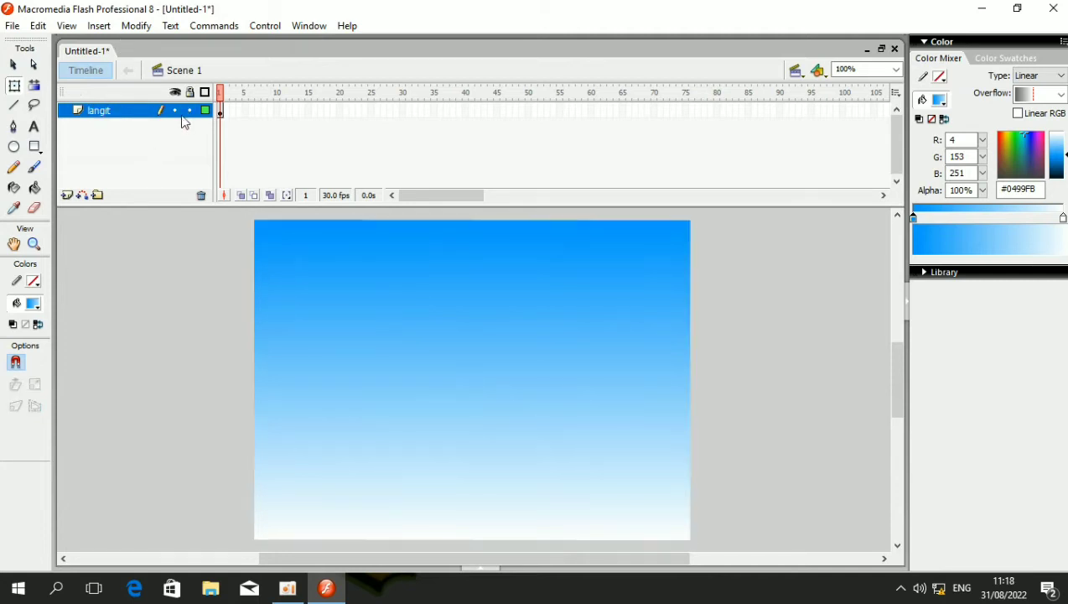
{"action": "left_click", "coordinate": [189, 110]}
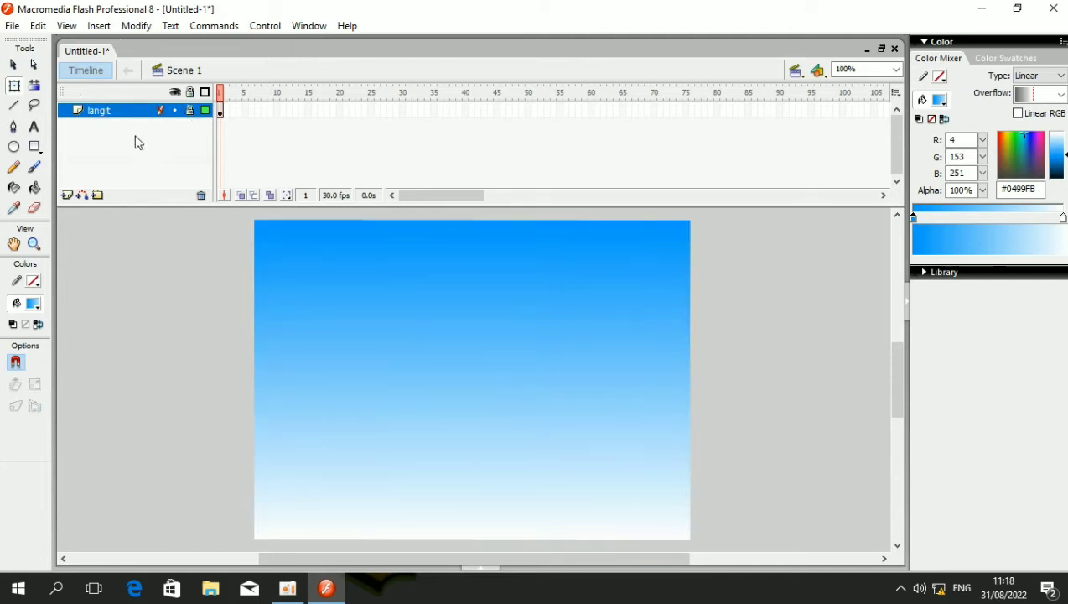
Add a new layer above langit and name it jalan.
{"action": "left_click", "coordinate": [67, 196]}
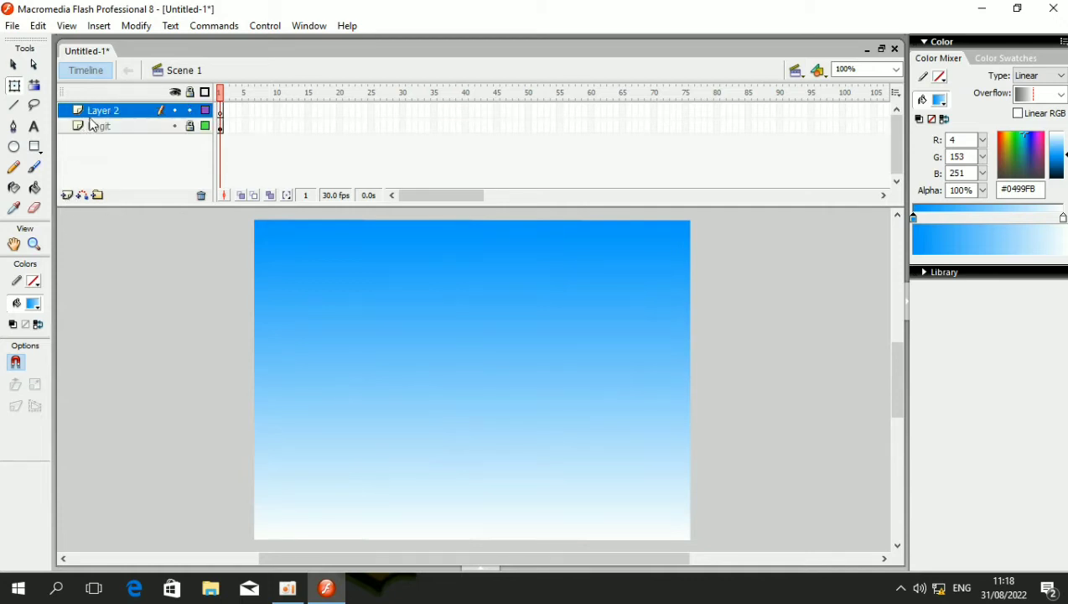
{"action": "double_click", "coordinate": [94, 112]}
{"action": "type", "text": "jalan"}
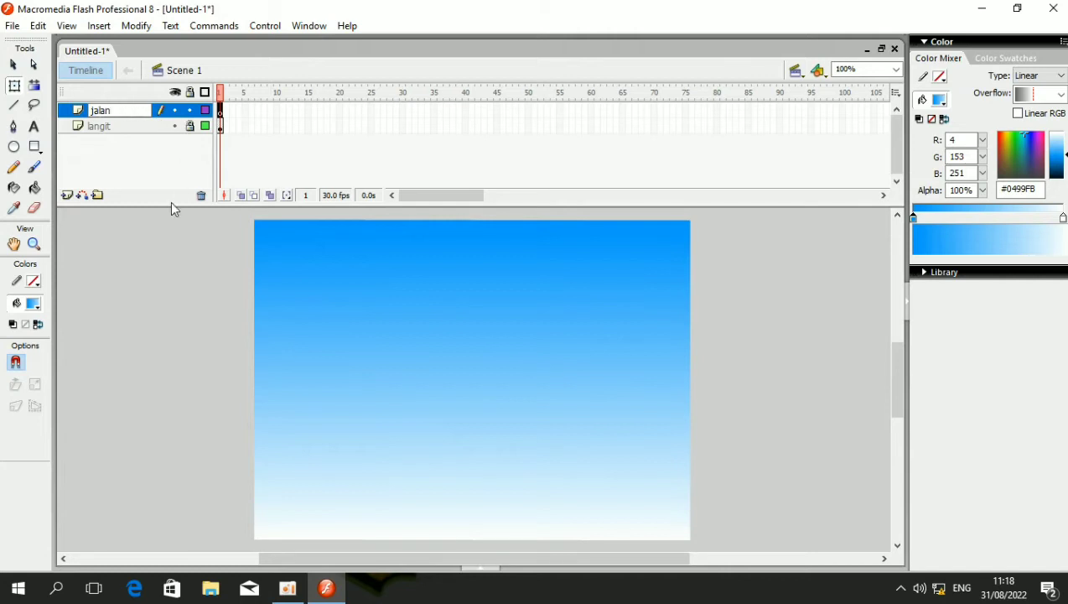
Import the road image 20220830_122429 from the bahan folder onto the jalan layer.
{"action": "key", "text": "ctrl+r"}
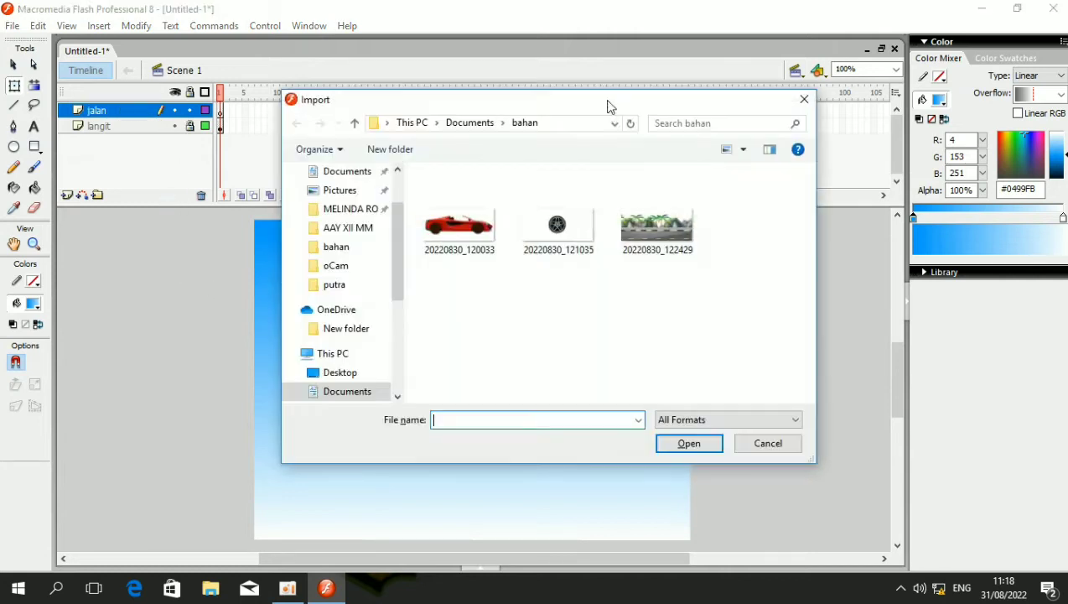
{"action": "left_click", "coordinate": [681, 250]}
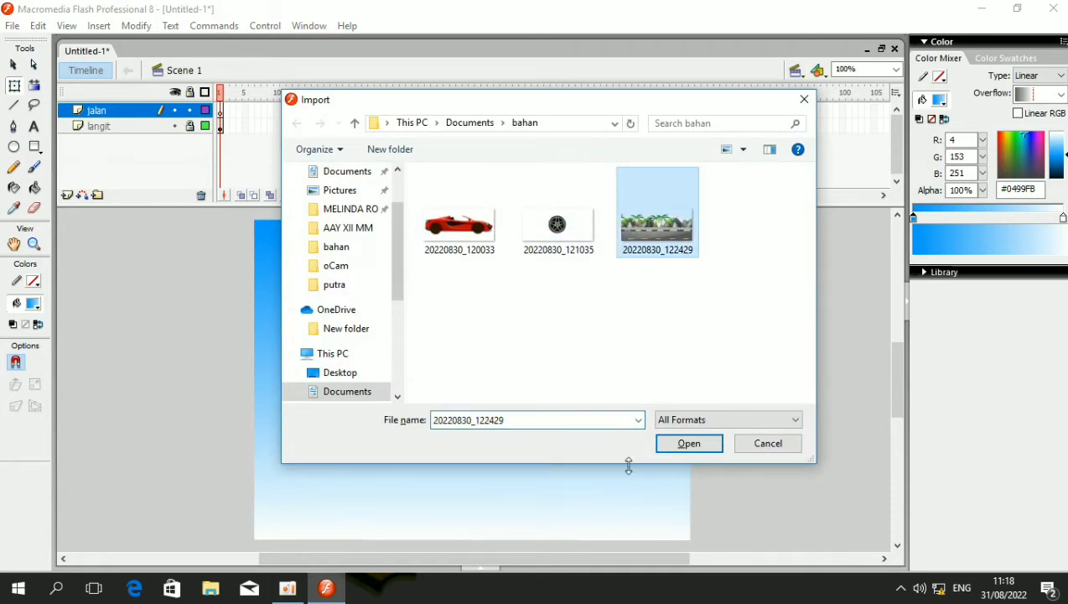
{"action": "left_click", "coordinate": [688, 444]}
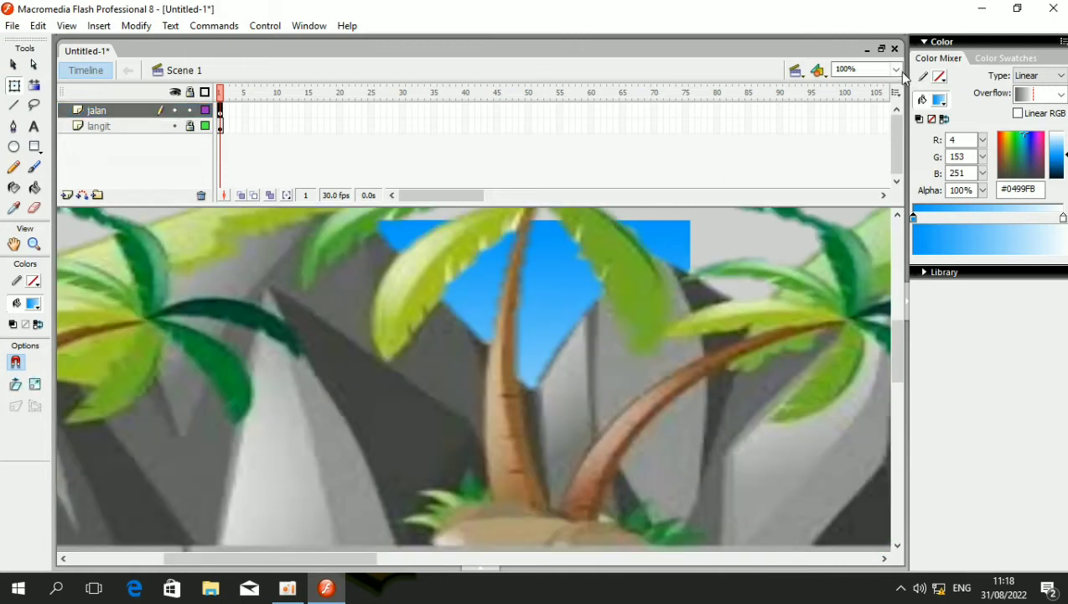
Scale down the road image and align it with the sky's left and bottom edges, letting it extend past the stage's right side.
{"action": "left_click", "coordinate": [896, 70]}
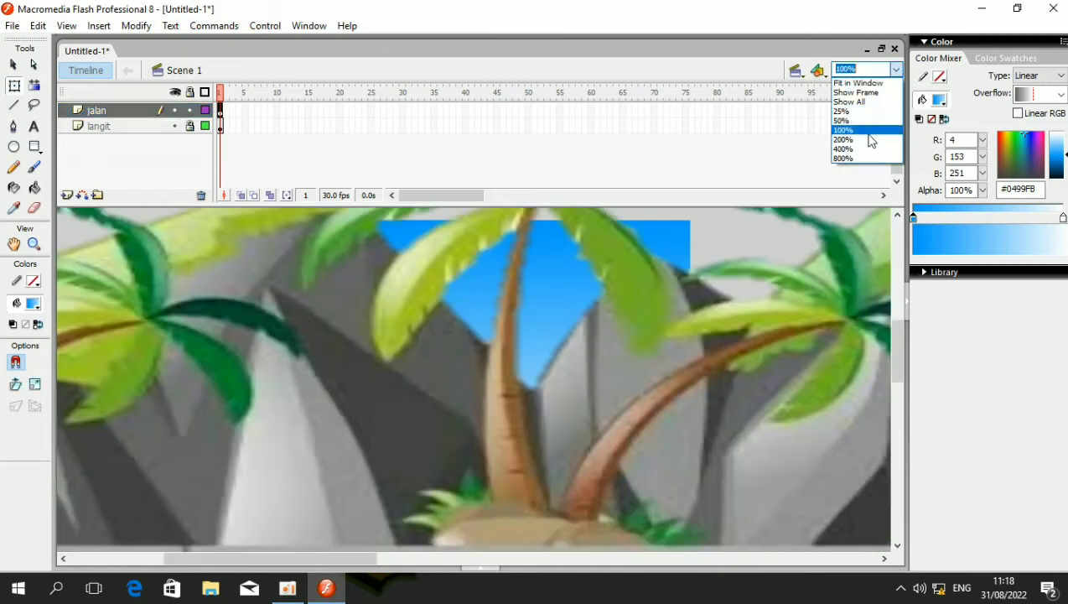
{"action": "left_click", "coordinate": [849, 101]}
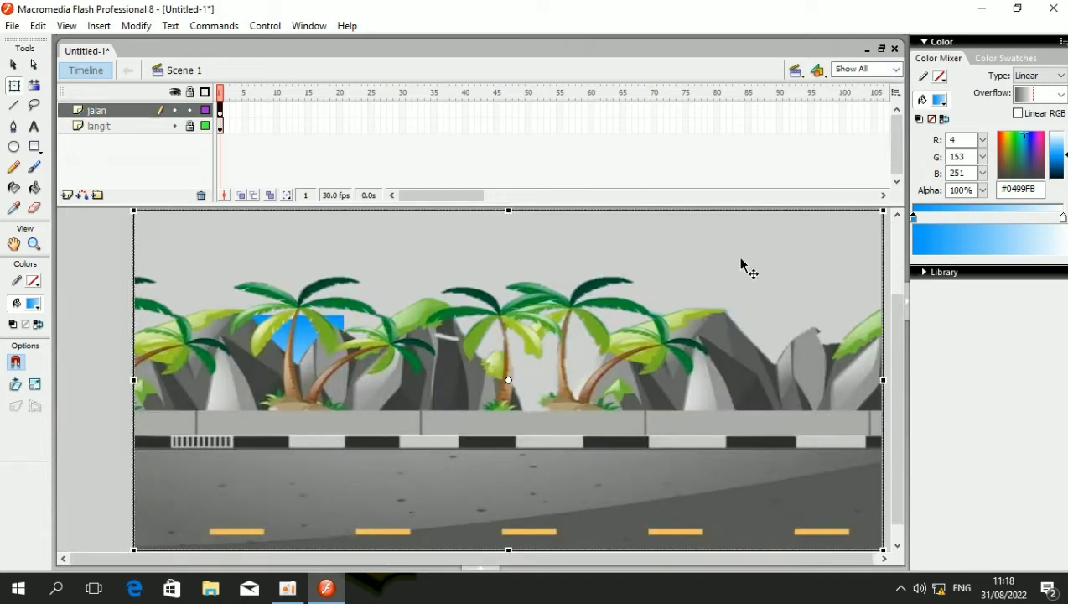
{"action": "left_click_drag", "start_coordinate": [816, 446], "coordinate": [637, 370]}
{"action": "left_click_drag", "start_coordinate": [556, 288], "coordinate": [496, 333]}
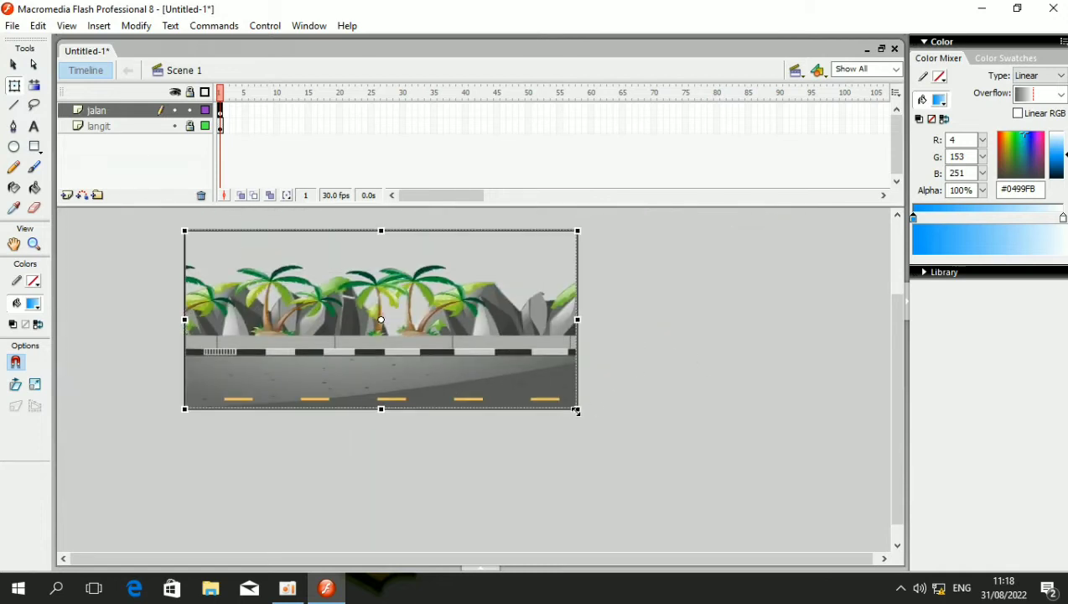
{"action": "left_click_drag", "start_coordinate": [578, 409], "coordinate": [467, 359]}
{"action": "left_click_drag", "start_coordinate": [444, 324], "coordinate": [408, 372]}
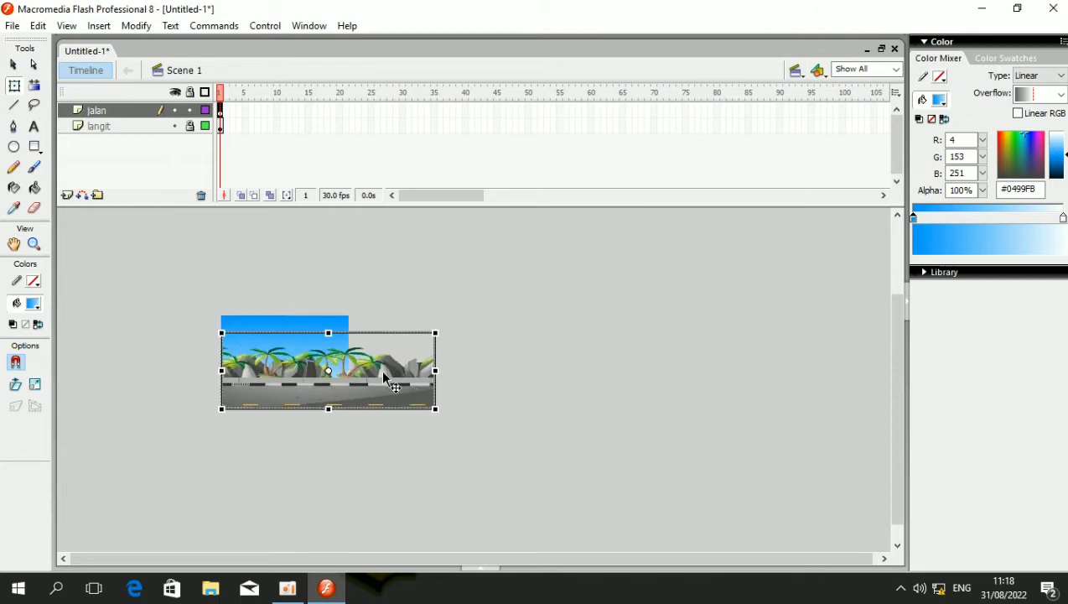
{"action": "left_click", "coordinate": [336, 411]}
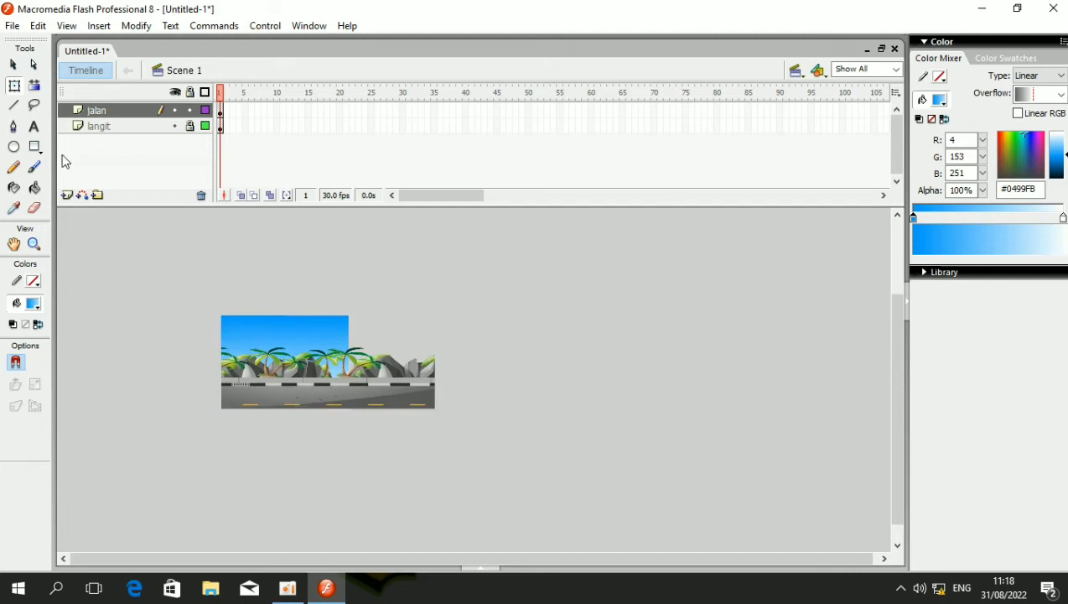
Lock the jalan layer and add a new layer named mobil above it.
{"action": "left_click", "coordinate": [190, 111]}
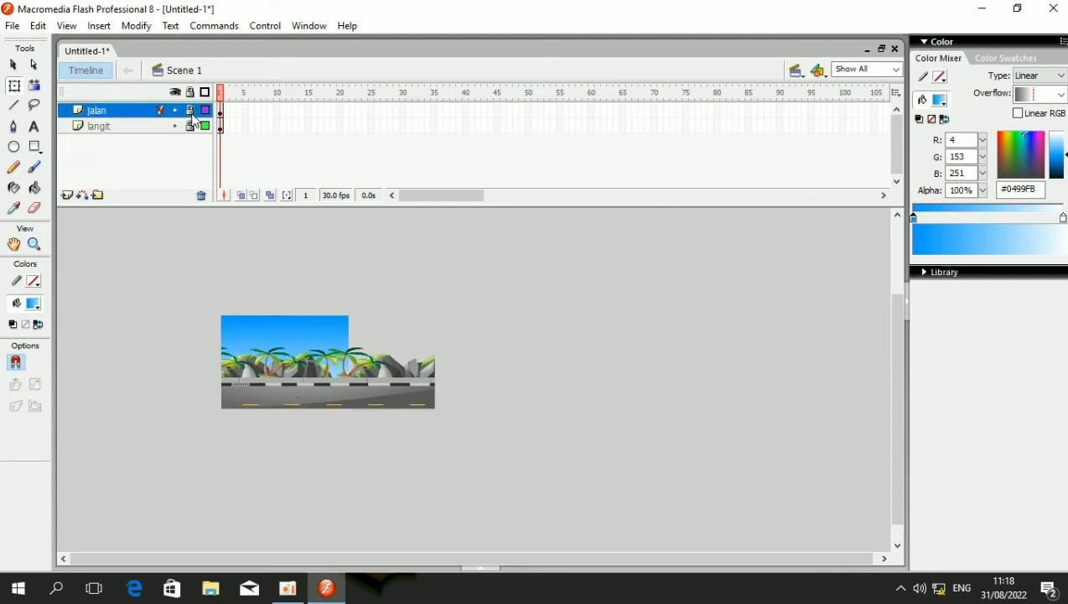
{"action": "left_click", "coordinate": [68, 197]}
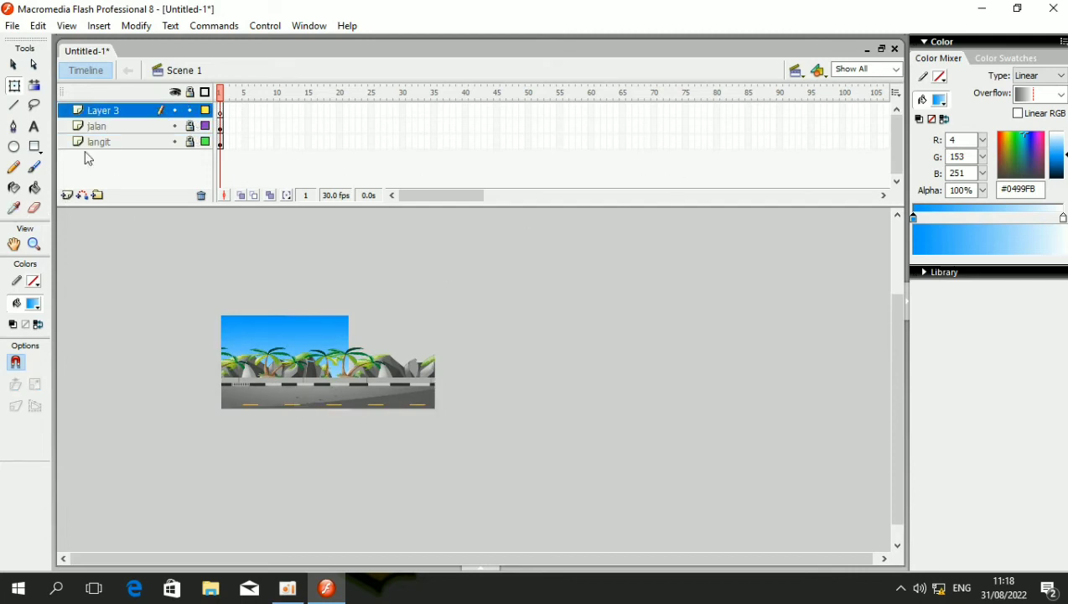
{"action": "double_click", "coordinate": [106, 112]}
{"action": "type", "text": "mo"}
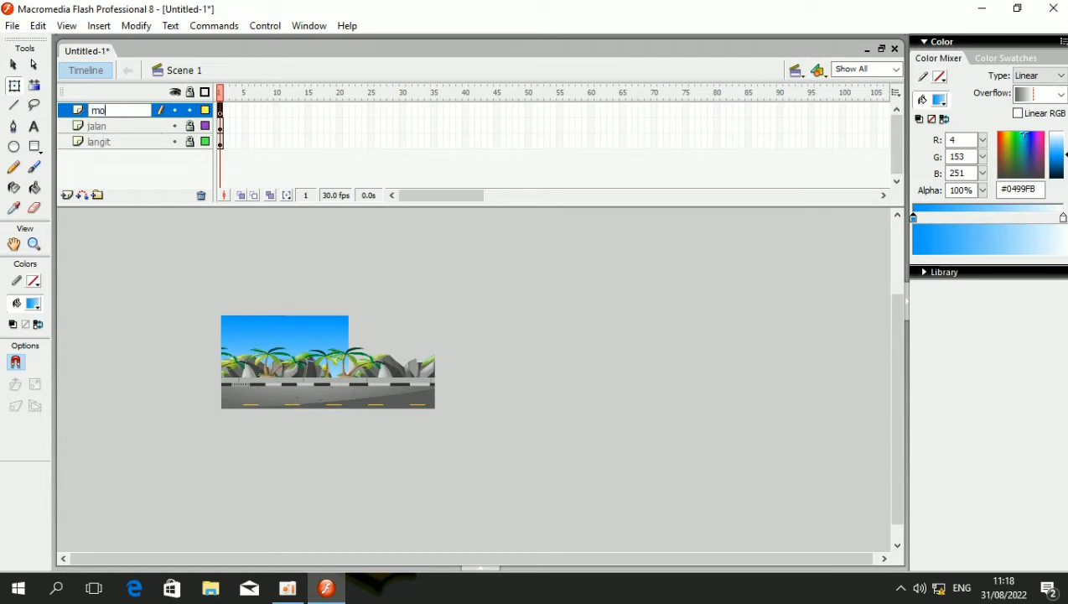
{"action": "type", "text": "bil"}
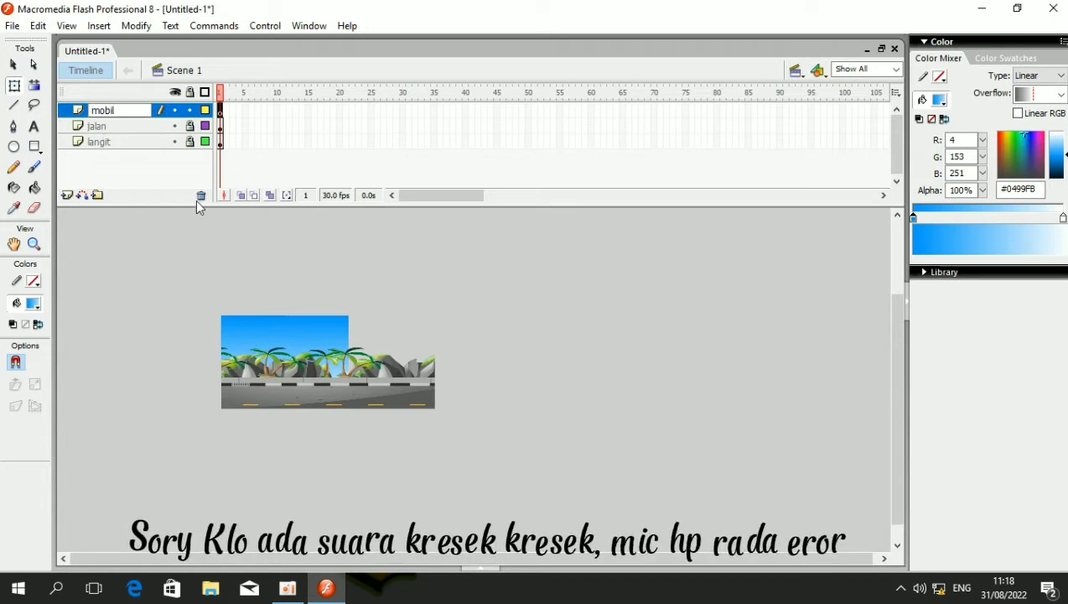
{"action": "key", "text": "Return"}
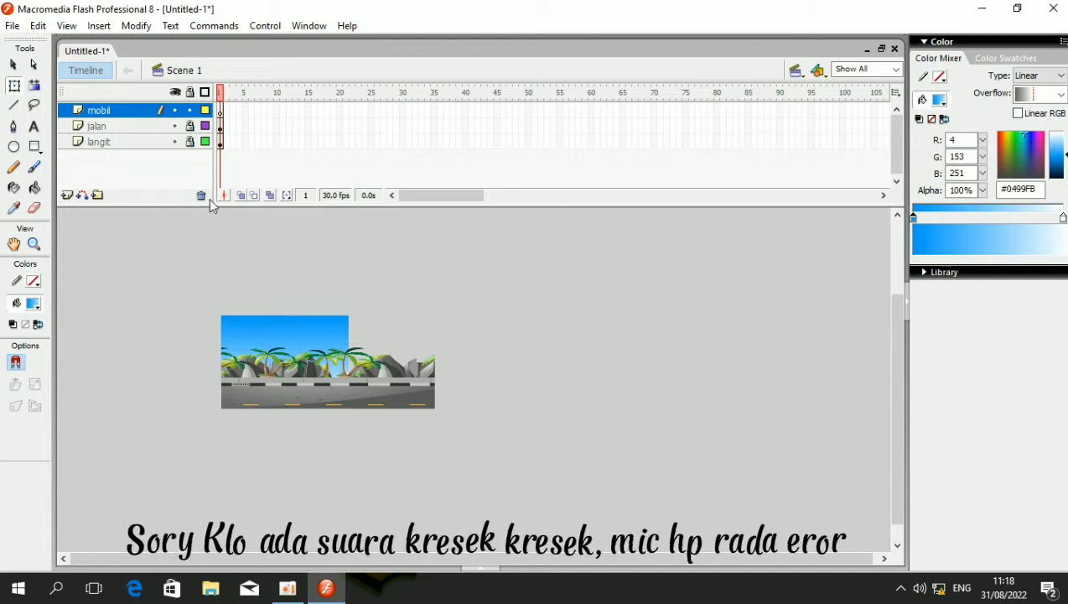
Import the red car image 20220830_120033 from the bahan folder onto the mobil layer.
{"action": "key", "text": "ctrl+r"}
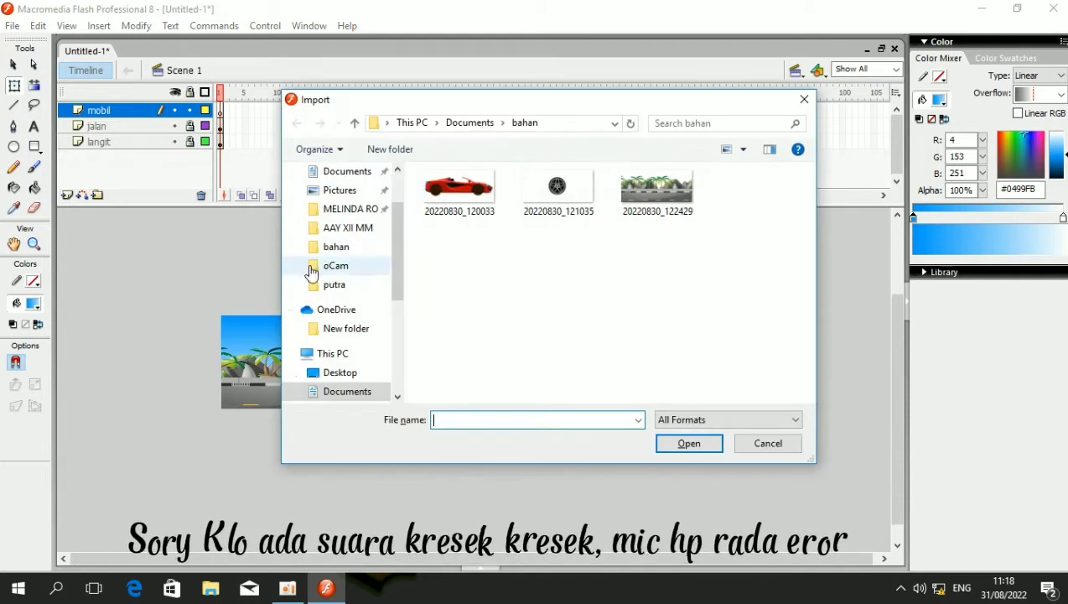
{"action": "left_click", "coordinate": [464, 216]}
{"action": "left_click", "coordinate": [689, 442]}
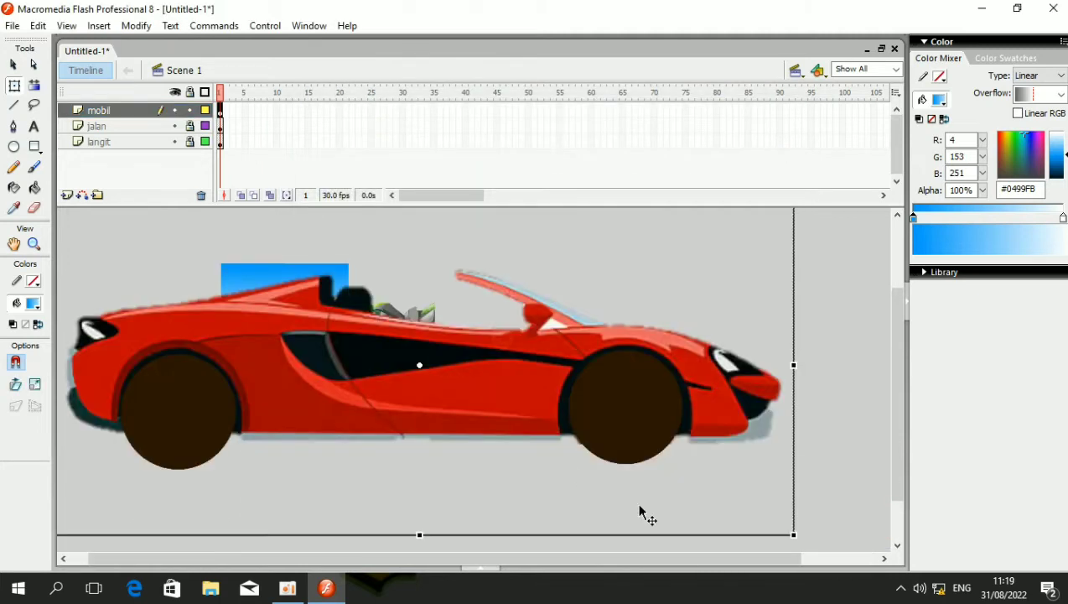
Scale down the red car and position it on the road at the stage's left edge.
{"action": "left_click_drag", "start_coordinate": [791, 533], "coordinate": [471, 388]}
{"action": "left_click_drag", "start_coordinate": [420, 364], "coordinate": [282, 334]}
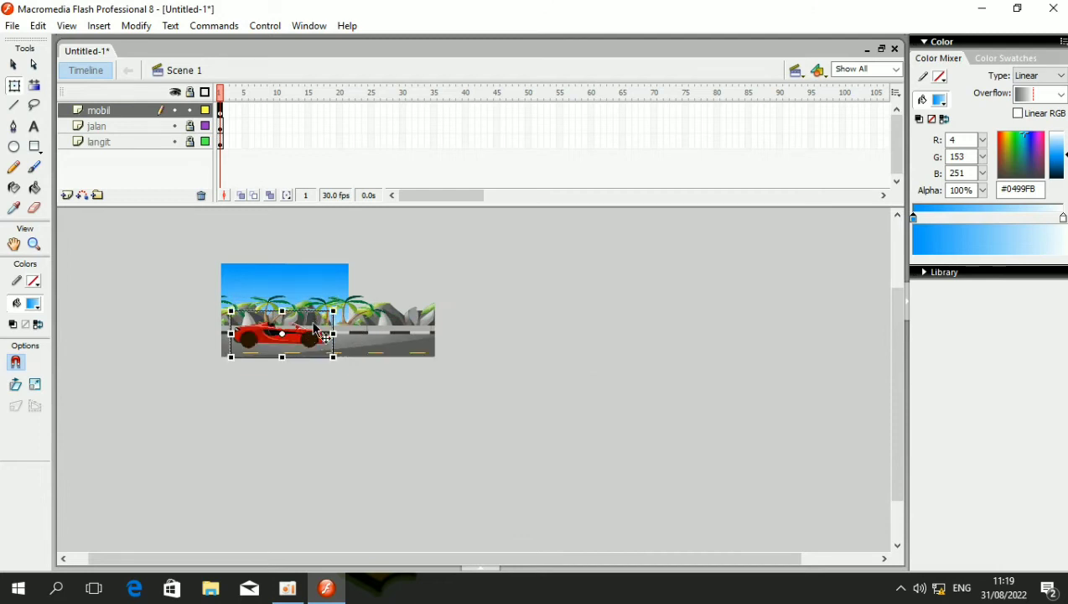
{"action": "left_click_drag", "start_coordinate": [334, 359], "coordinate": [246, 349]}
Import the black alloy wheel image onto the mobil layer.
{"action": "left_click", "coordinate": [895, 69]}
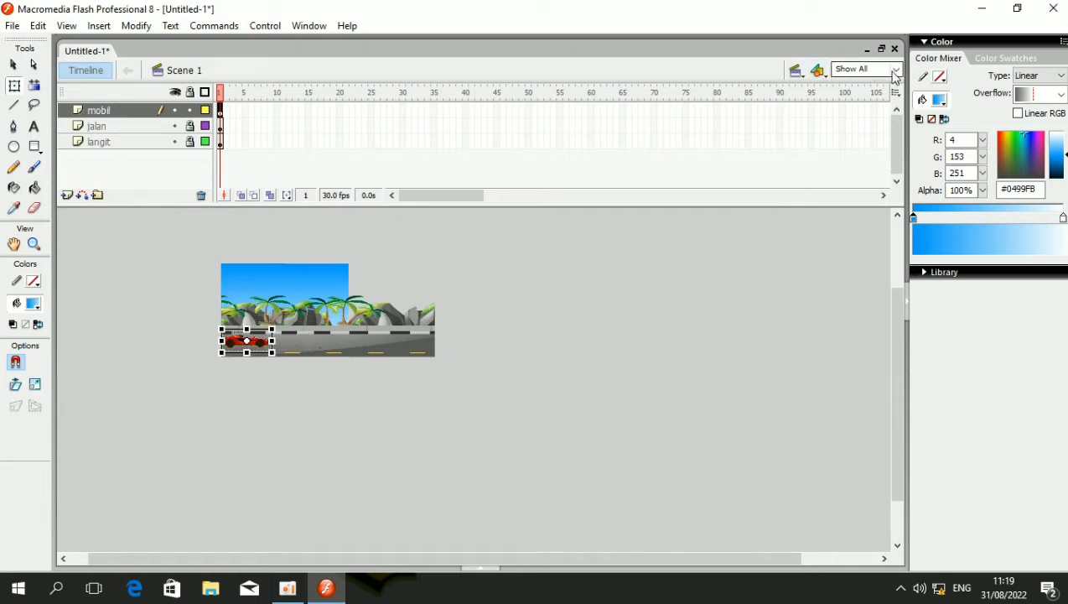
{"action": "left_click", "coordinate": [744, 169]}
{"action": "key", "text": "ctrl+r"}
{"action": "key", "text": "Right"}
{"action": "left_click", "coordinate": [700, 440]}
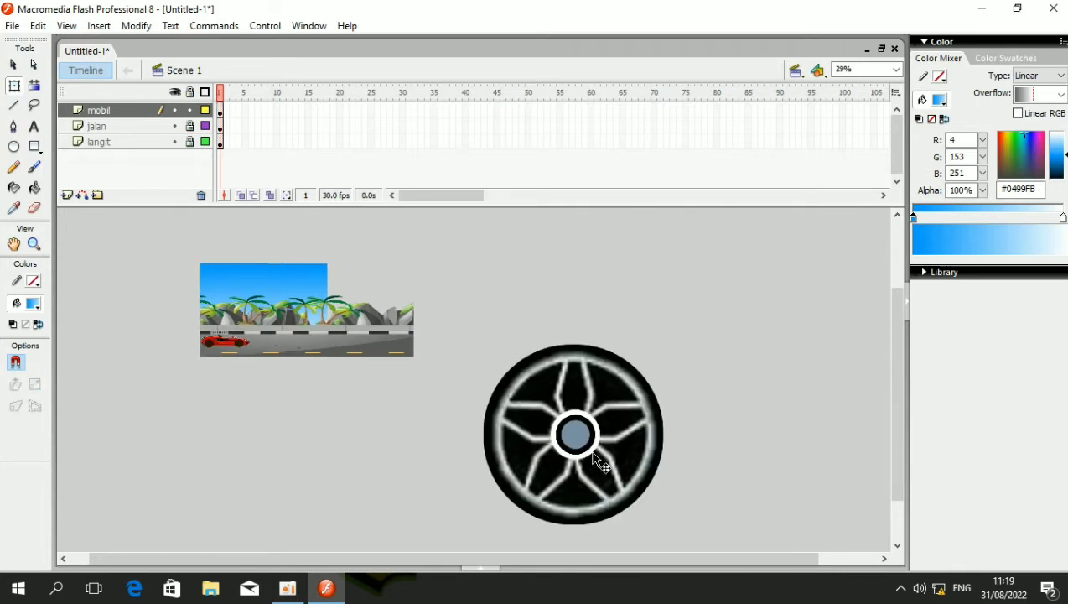
Shrink the wheel image and move it onto the car's rear wheel.
{"action": "left_click_drag", "start_coordinate": [199, 264], "coordinate": [551, 422]}
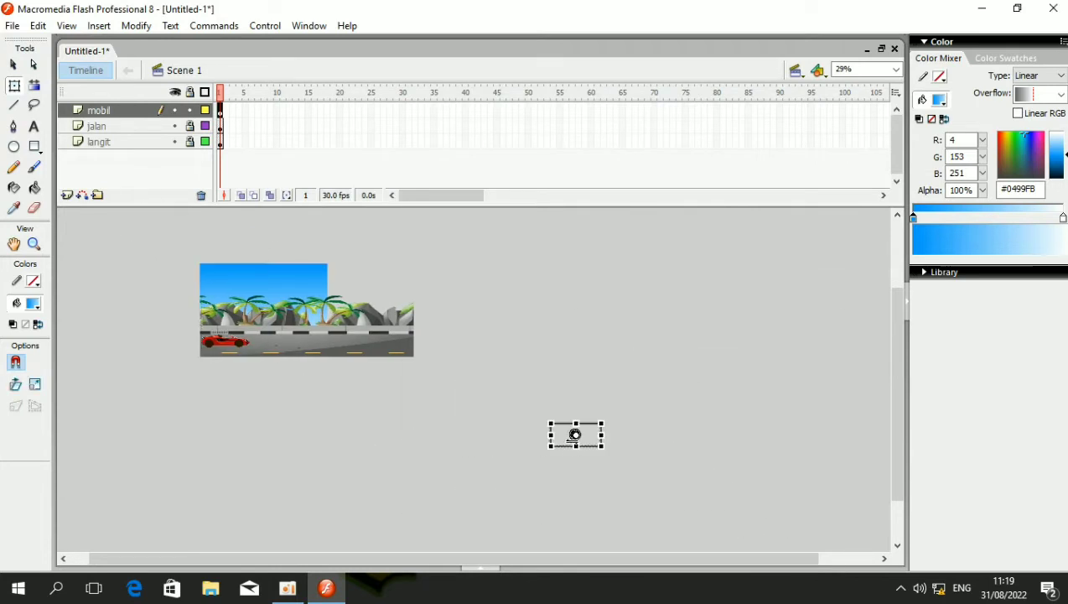
{"action": "left_click_drag", "start_coordinate": [175, 335], "coordinate": [180, 336]}
{"action": "left_click", "coordinate": [894, 69]}
{"action": "left_click", "coordinate": [868, 98]}
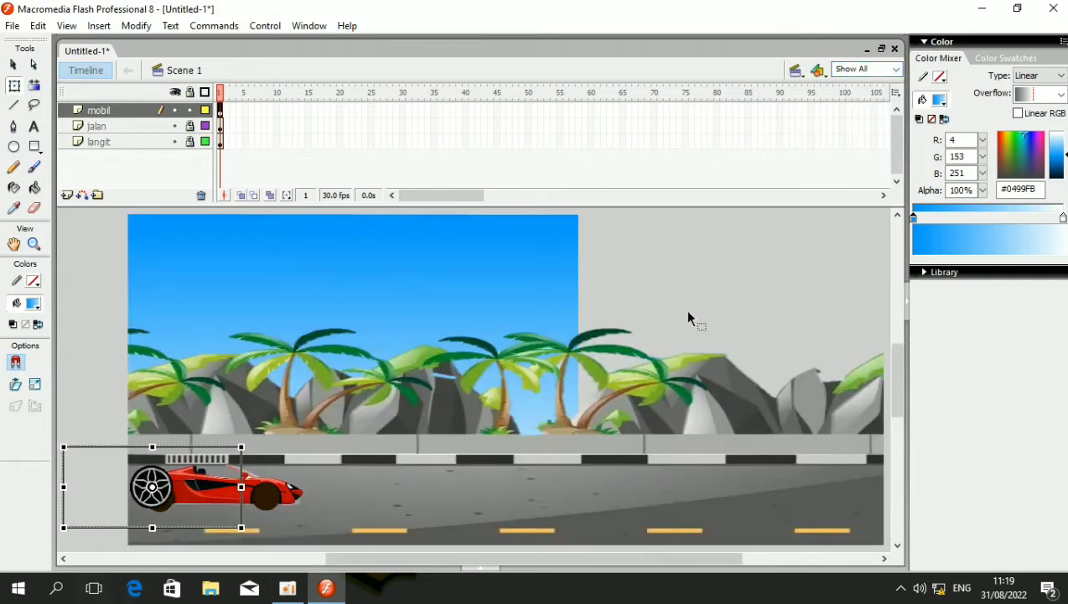
At 200% zoom, scale the wheel image down further to match the car's rear wheel.
{"action": "left_click", "coordinate": [895, 70]}
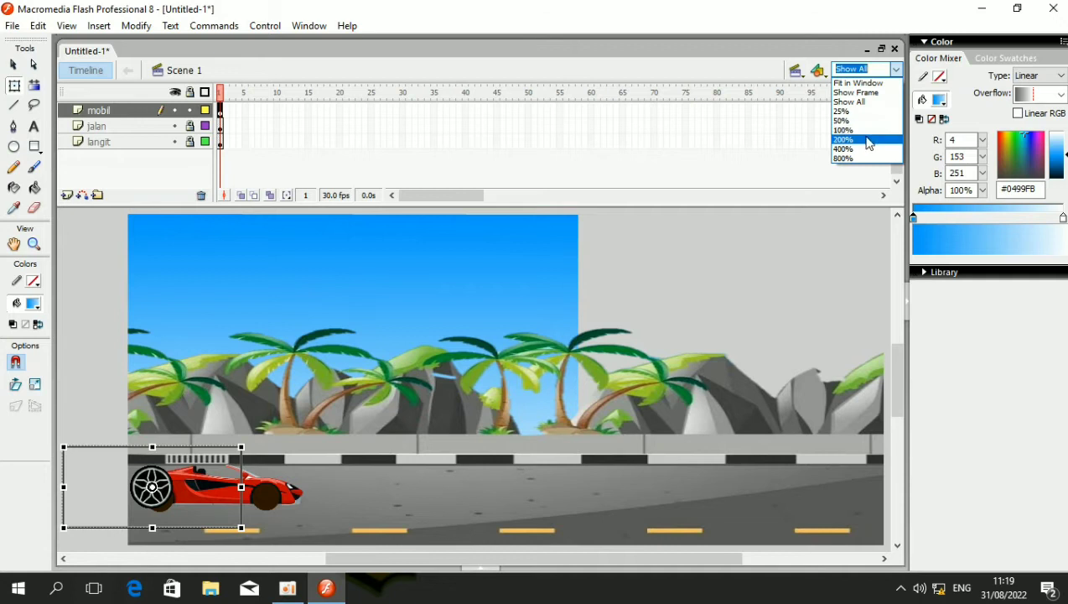
{"action": "left_click", "coordinate": [868, 138]}
{"action": "left_click_drag", "start_coordinate": [518, 391], "coordinate": [545, 425]}
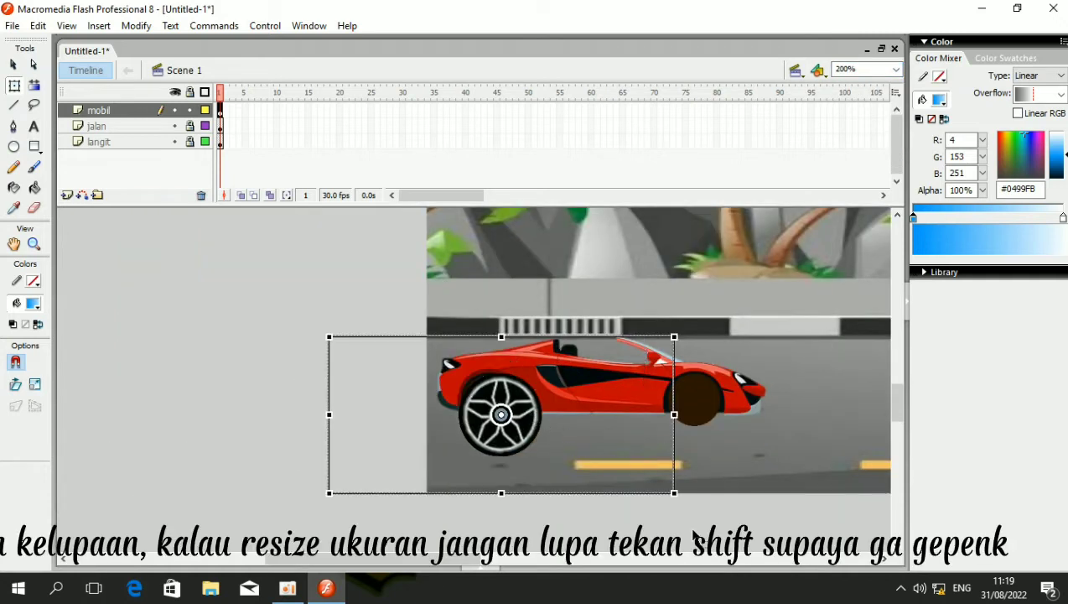
{"action": "left_click_drag", "start_coordinate": [674, 494], "coordinate": [645, 477]}
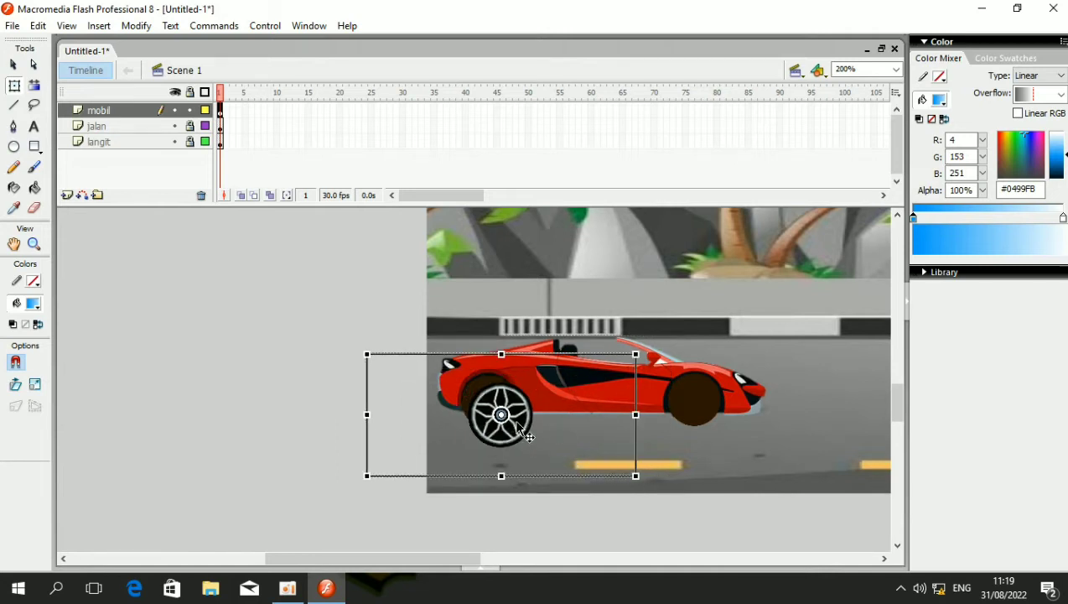
{"action": "left_click_drag", "start_coordinate": [637, 478], "coordinate": [610, 472]}
Nudge the wheel image into place so it covers the car's brown rear wheel.
{"action": "key", "text": "Left"}
{"action": "key", "text": "Left"}
{"action": "key", "text": "Left"}
{"action": "key", "text": "Left"}
{"action": "key", "text": "Left"}
{"action": "key", "text": "Up"}
{"action": "key", "text": "Up"}
{"action": "key", "text": "Up"}
{"action": "key", "text": "Up"}
{"action": "key", "text": "Up"}
{"action": "key", "text": "Left"}
{"action": "key", "text": "Up"}
{"action": "key", "text": "Up"}
{"action": "key", "text": "Left"}
{"action": "key", "text": "Up"}
Duplicate the wheel image and align the copy over the car's front wheel.
{"action": "key", "text": "ctrl+v"}
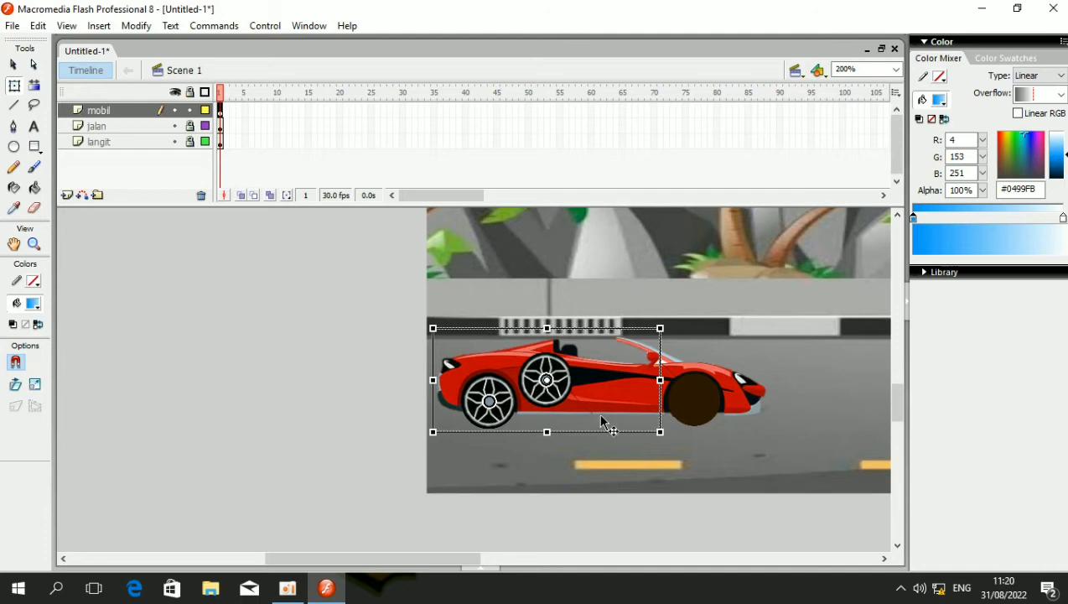
{"action": "left_click_drag", "start_coordinate": [547, 380], "coordinate": [727, 406]}
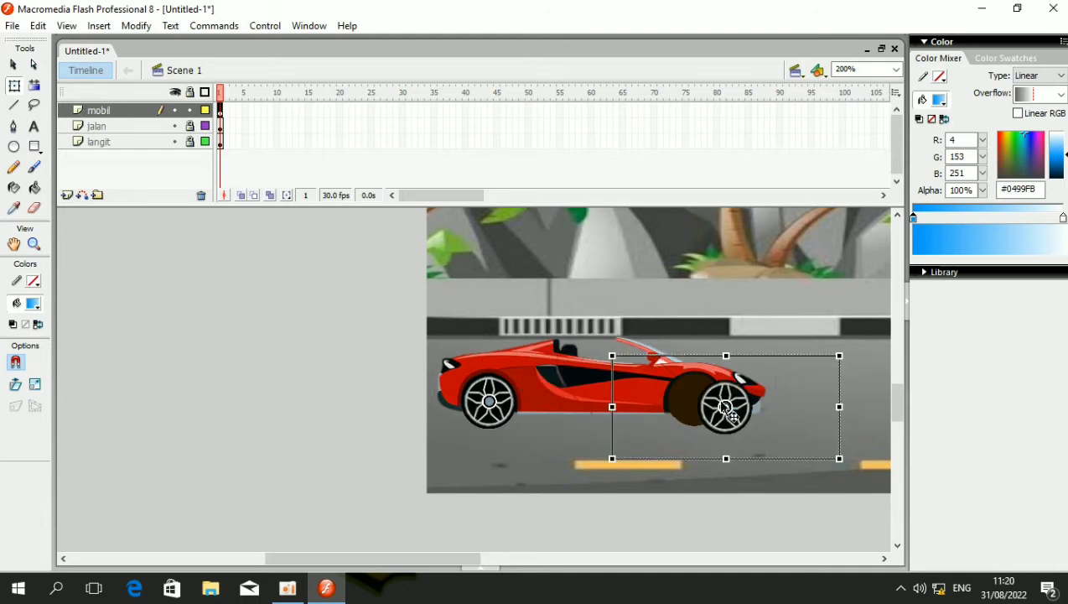
{"action": "key", "text": "Left"}
{"action": "key", "text": "Left"}
{"action": "key", "text": "Left"}
{"action": "key", "text": "Left"}
{"action": "key", "text": "Left"}
{"action": "key", "text": "Left"}
{"action": "key", "text": "Left"}
{"action": "key", "text": "Left"}
{"action": "key", "text": "Left"}
{"action": "key", "text": "Up"}
{"action": "key", "text": "Up"}
{"action": "key", "text": "Up"}
{"action": "key", "text": "Left"}
{"action": "key", "text": "Left"}
{"action": "key", "text": "Left"}
{"action": "key", "text": "Left"}
{"action": "key", "text": "Left"}
{"action": "key", "text": "Left"}
{"action": "key", "text": "Left"}
{"action": "key", "text": "Left"}
{"action": "key", "text": "Up"}
{"action": "key", "text": "Up"}
{"action": "key", "text": "Left"}
{"action": "key", "text": "Down"}
{"action": "key", "text": "Left"}
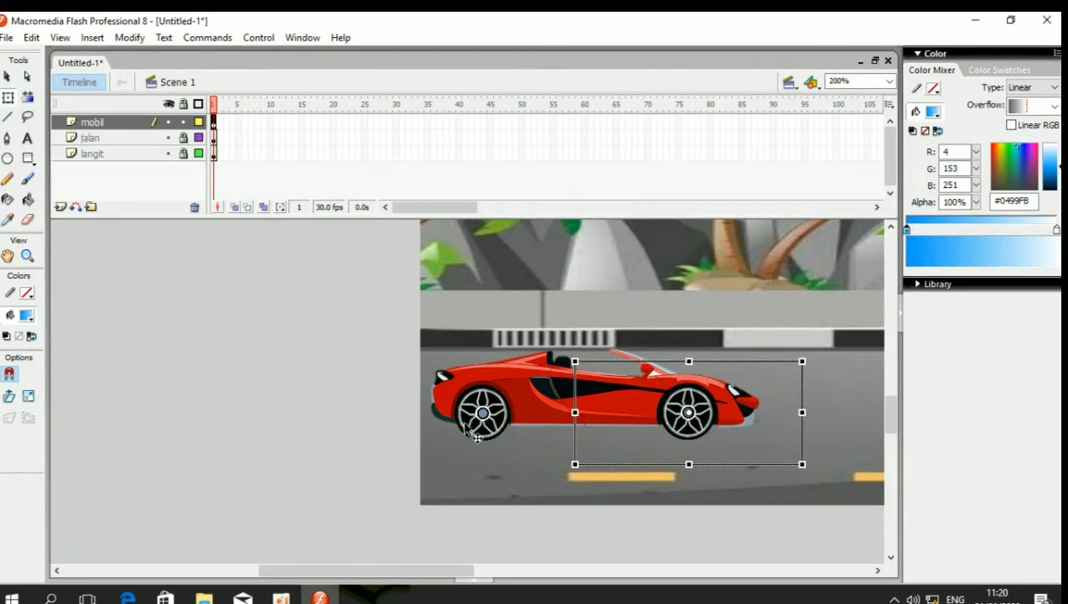
Convert the rear wheel image to a movie clip symbol with the default settings.
{"action": "left_click", "coordinate": [484, 393]}
{"action": "right_click", "coordinate": [484, 392]}
{"action": "left_click", "coordinate": [503, 355]}
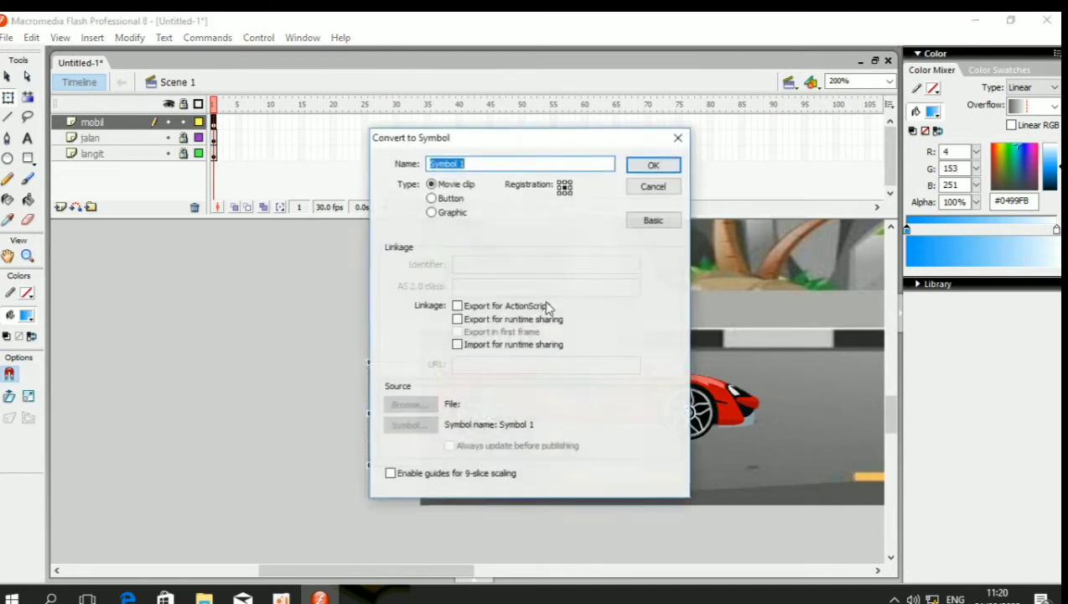
{"action": "left_click", "coordinate": [651, 167]}
Convert the front wheel image to its own movie clip symbol with the default settings.
{"action": "left_click", "coordinate": [688, 415]}
{"action": "right_click", "coordinate": [688, 415]}
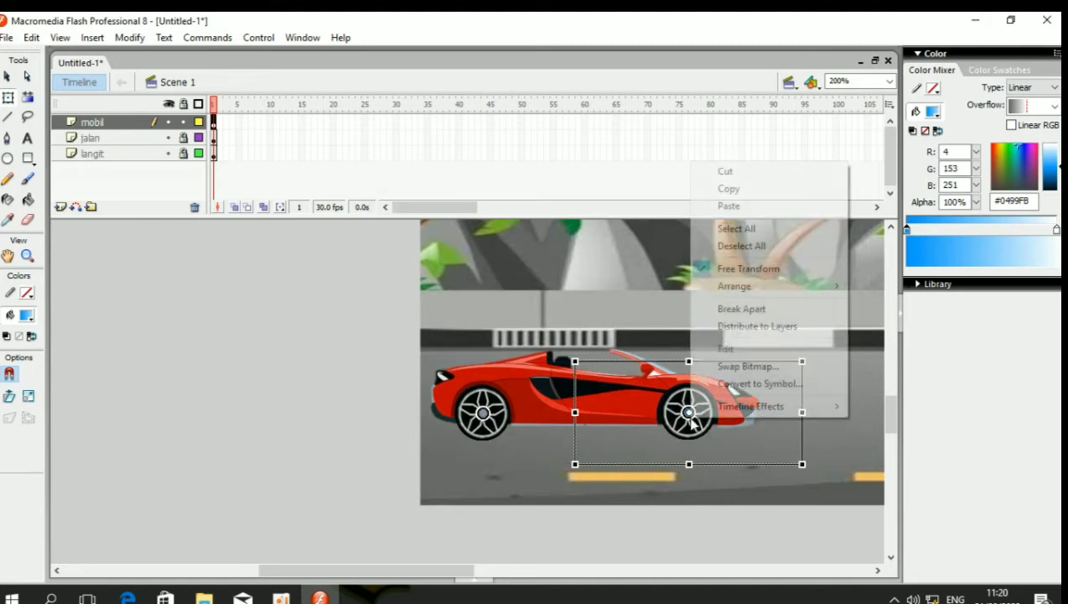
{"action": "left_click", "coordinate": [752, 385]}
{"action": "left_click", "coordinate": [650, 165]}
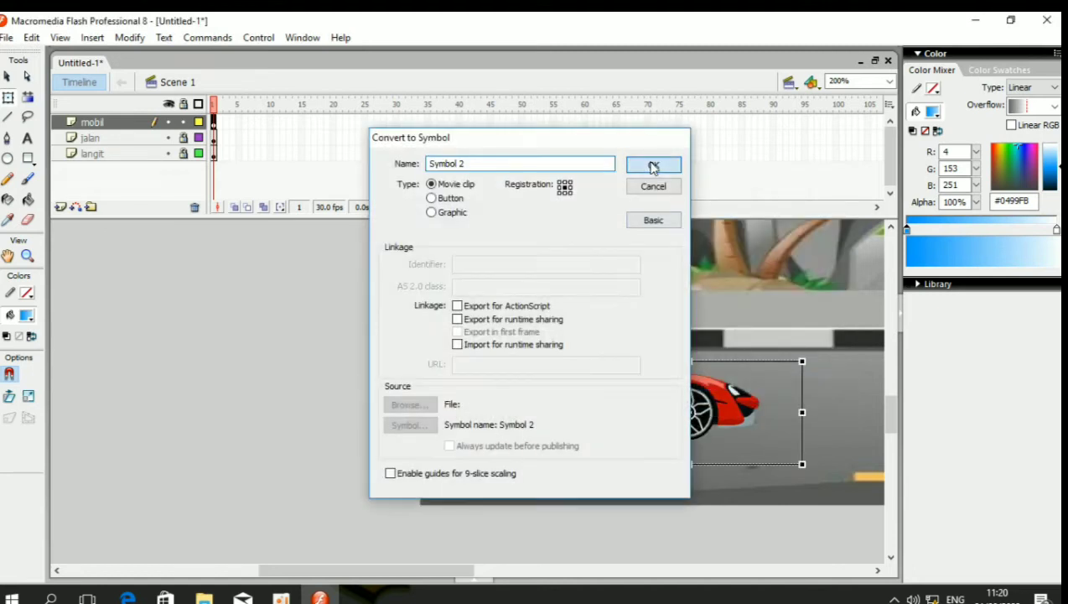
Select everything on the mobil layer and convert the car body and both wheels to one symbol.
{"action": "left_click", "coordinate": [112, 122]}
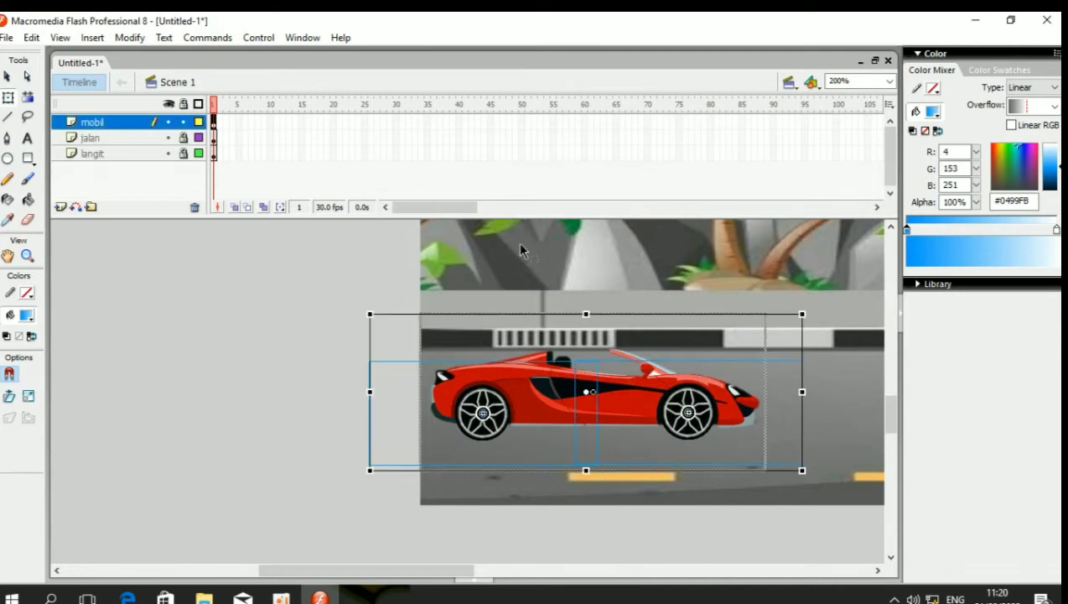
{"action": "right_click", "coordinate": [556, 364]}
{"action": "left_click", "coordinate": [639, 331]}
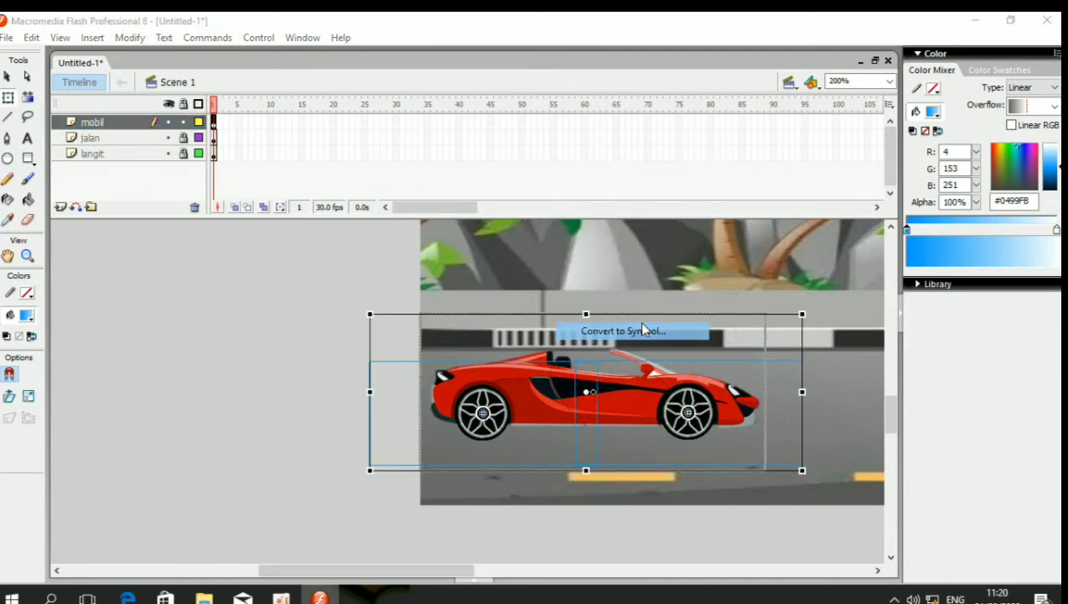
{"action": "left_click", "coordinate": [666, 166]}
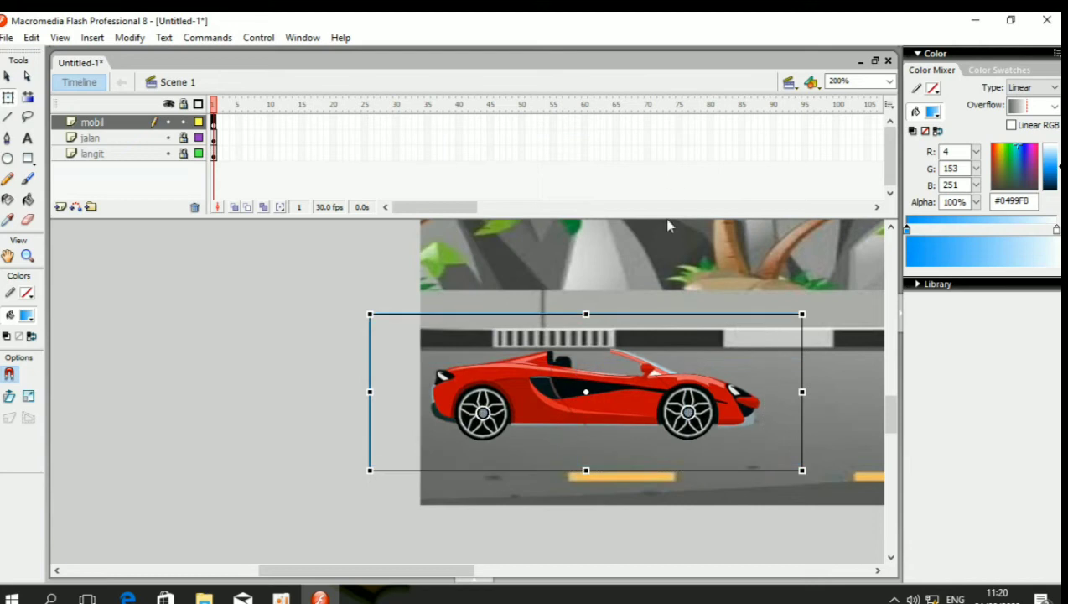
Open the combined car symbol for editing in place.
{"action": "double_click", "coordinate": [675, 373]}
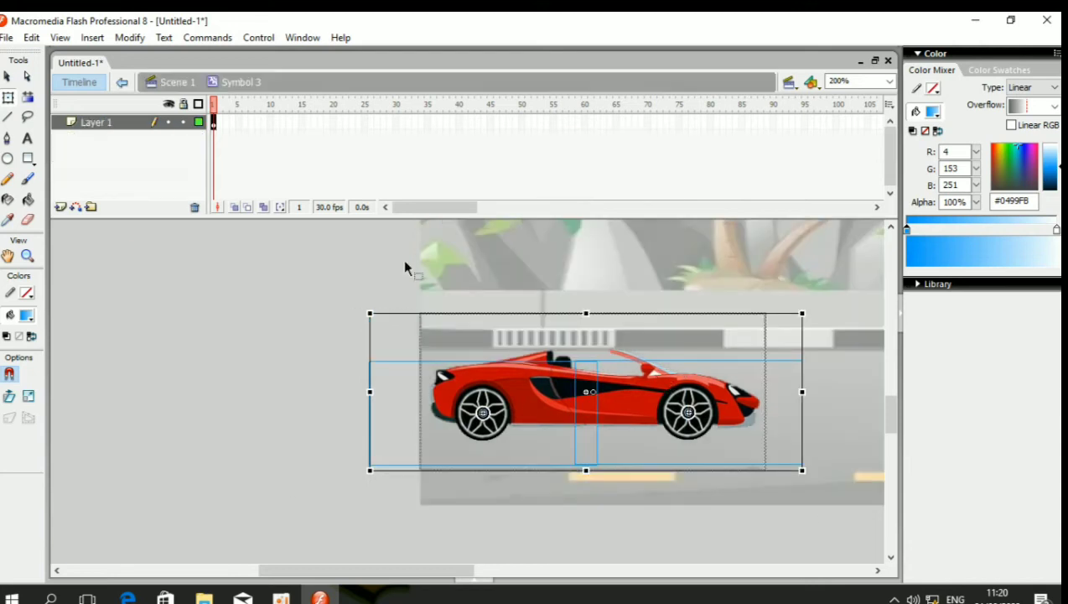
{"action": "left_click", "coordinate": [270, 124]}
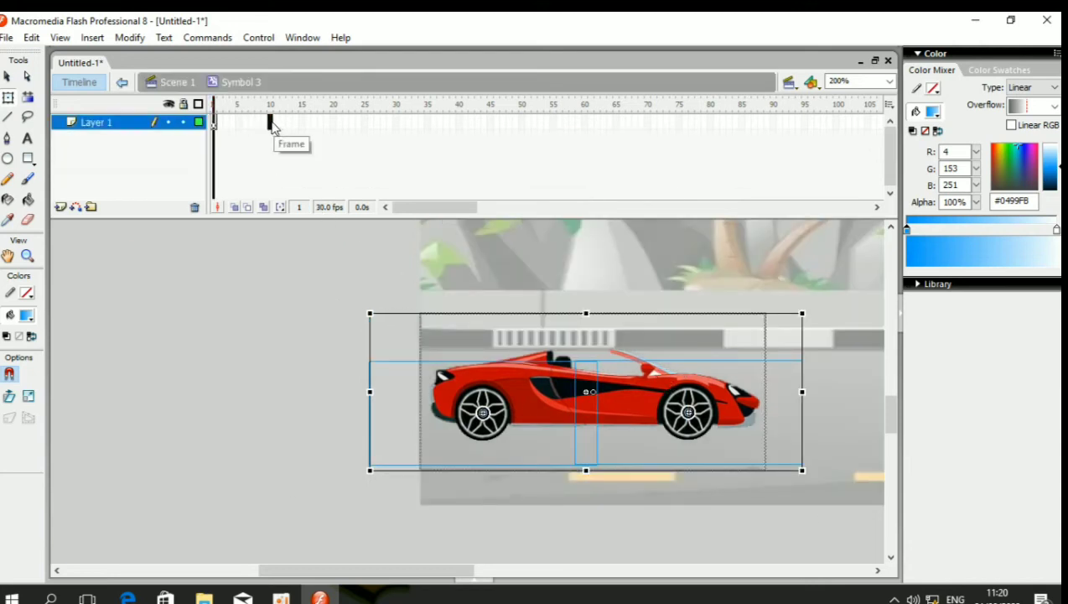
{"action": "right_click", "coordinate": [271, 123]}
{"action": "left_click", "coordinate": [218, 147]}
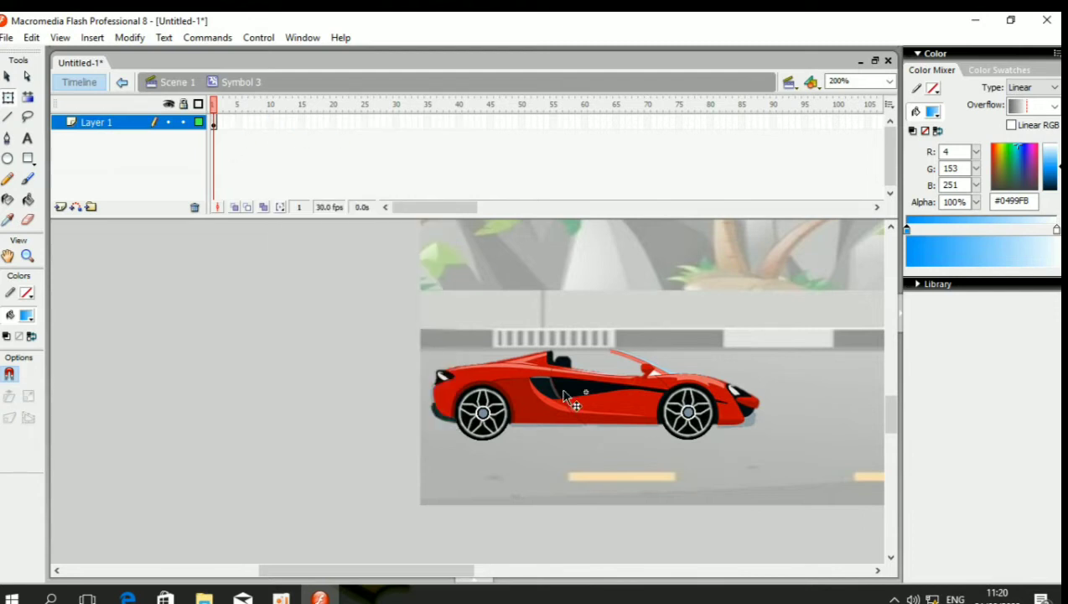
{"action": "right_click", "coordinate": [593, 405]}
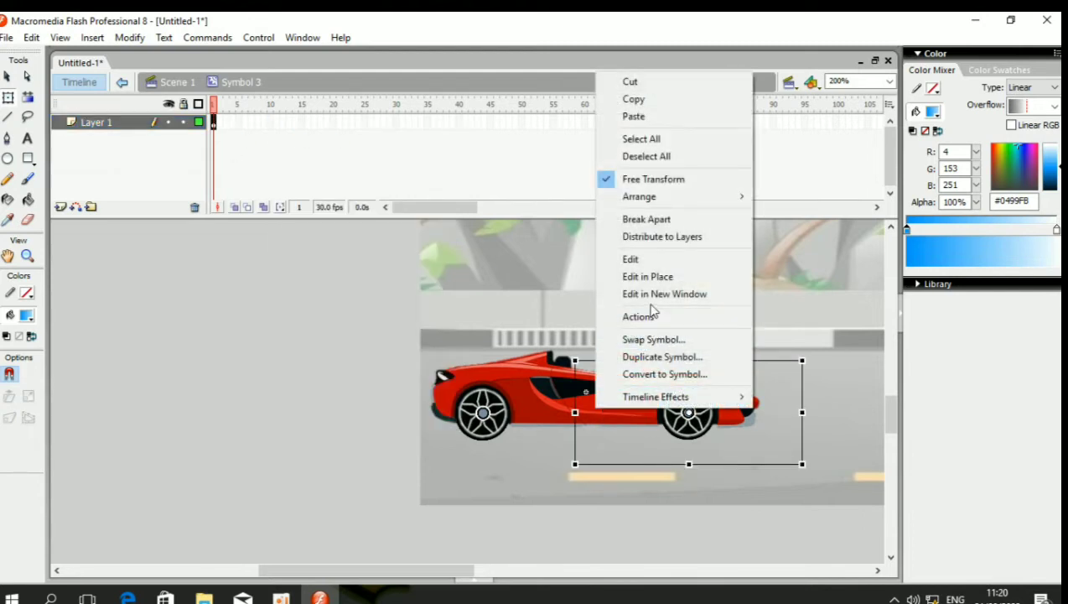
{"action": "left_click", "coordinate": [645, 237]}
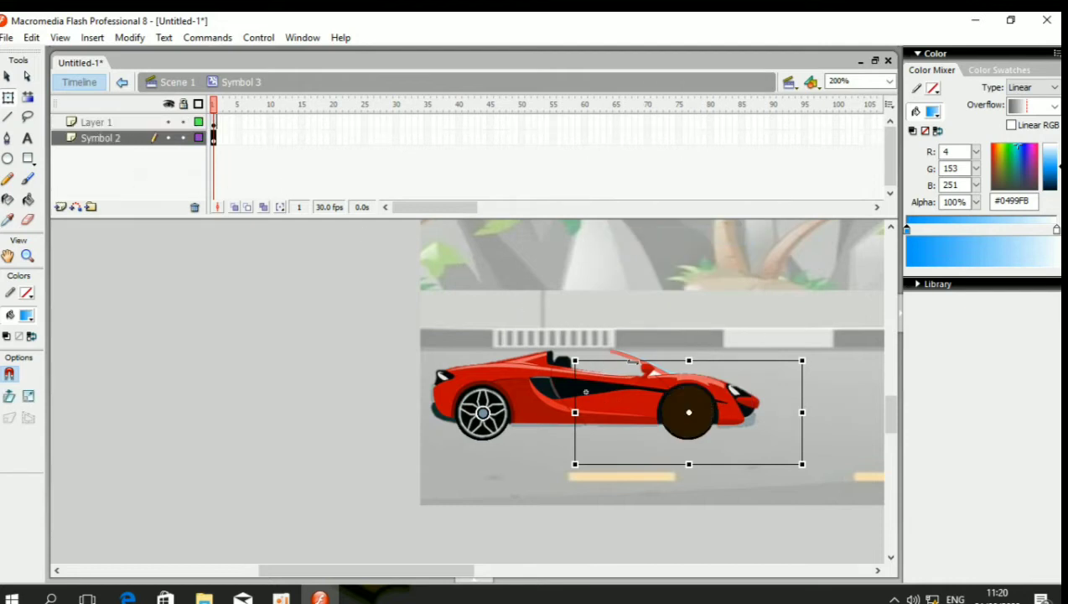
{"action": "key", "text": "ctrl+z"}
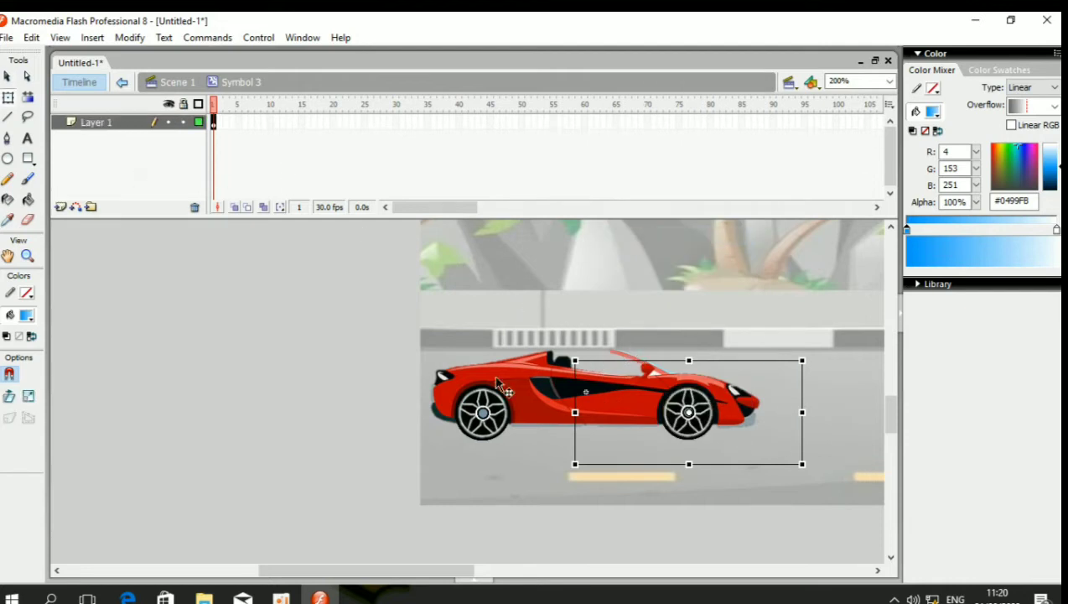
Select the car body and both wheels inside the symbol and distribute them to separate layers.
{"action": "left_click", "coordinate": [132, 131]}
{"action": "right_click", "coordinate": [584, 367]}
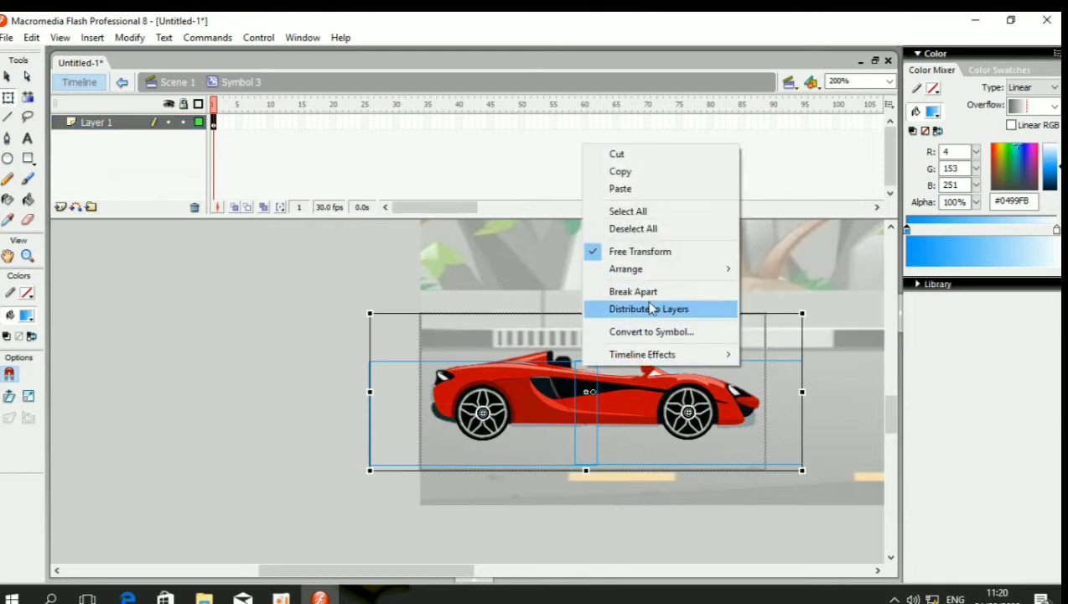
{"action": "left_click", "coordinate": [648, 307]}
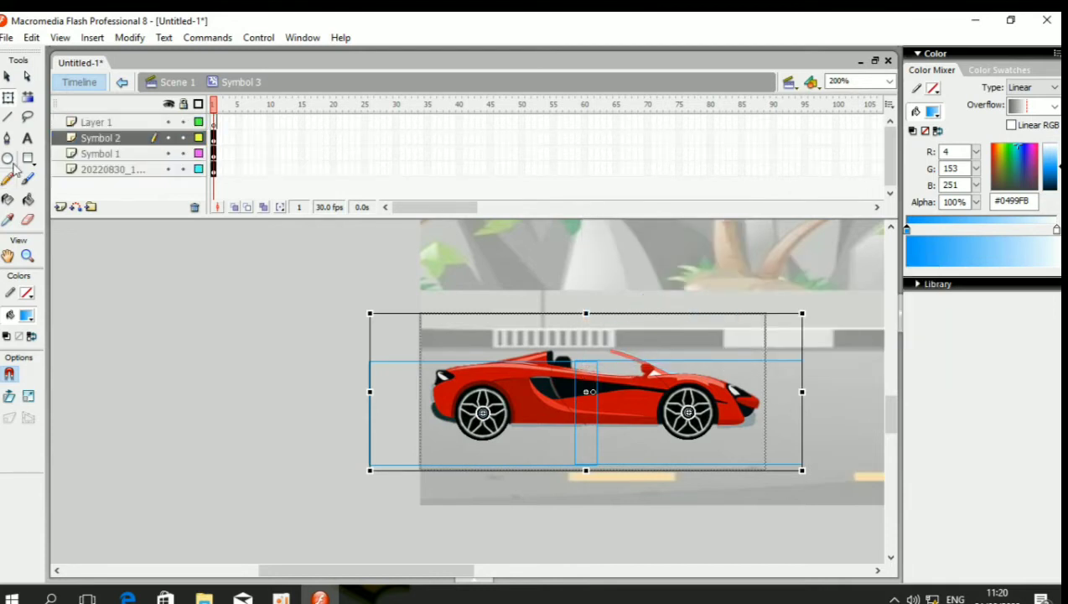
Insert keyframes at frame 10 on the two wheel layers and the car body layer.
{"action": "left_click", "coordinate": [121, 155]}
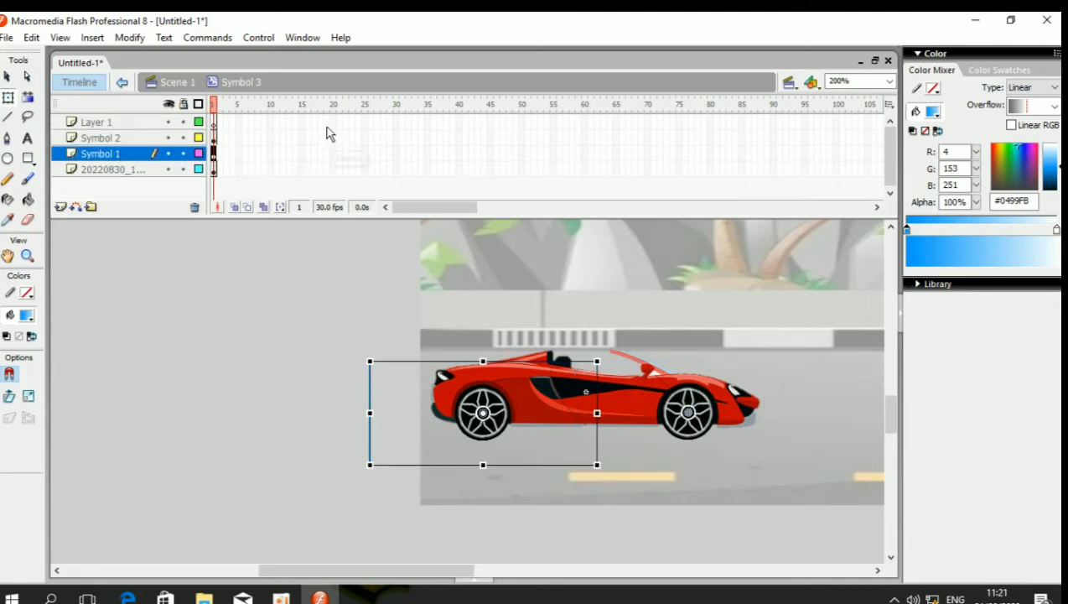
{"action": "left_click_drag", "start_coordinate": [272, 172], "coordinate": [276, 148]}
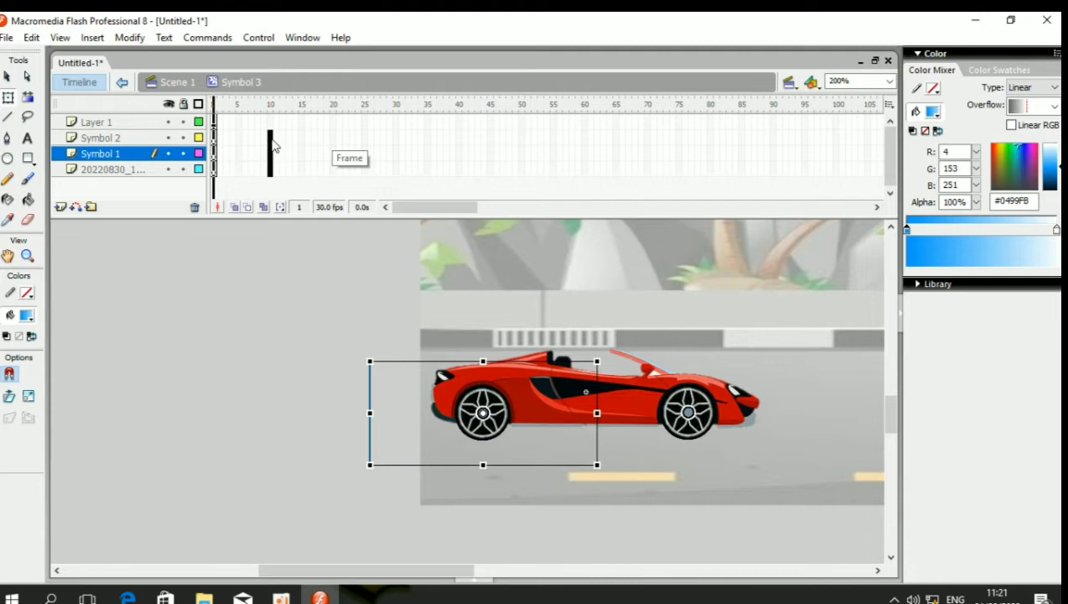
{"action": "right_click", "coordinate": [273, 139]}
{"action": "left_click", "coordinate": [352, 212]}
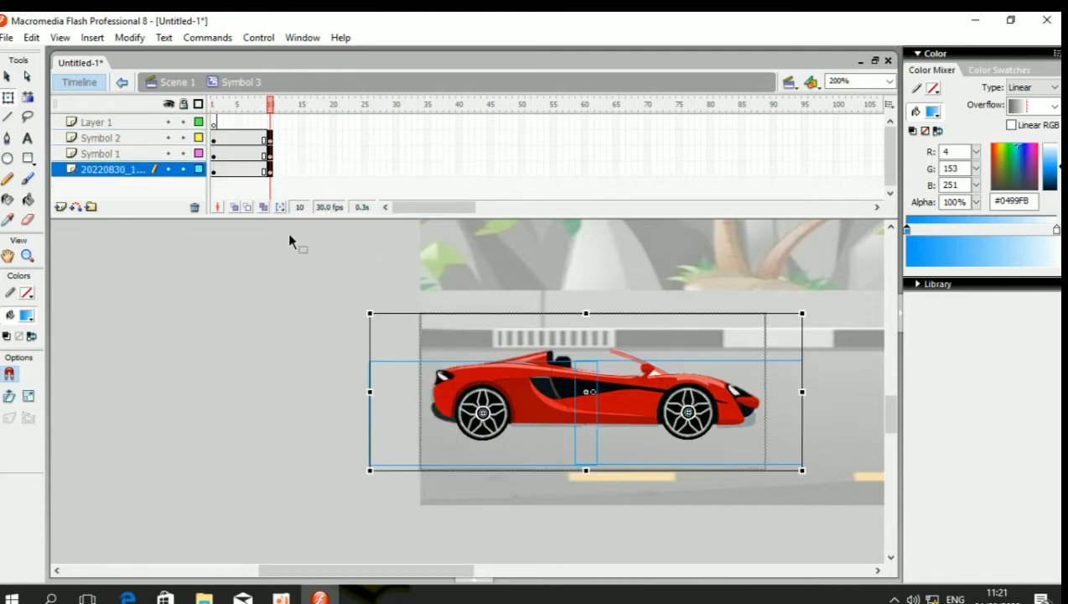
Create motion tweens between frames 1 and 10 on the Symbol 2 and Symbol 1 wheel layers.
{"action": "left_click", "coordinate": [238, 139]}
{"action": "right_click", "coordinate": [241, 140]}
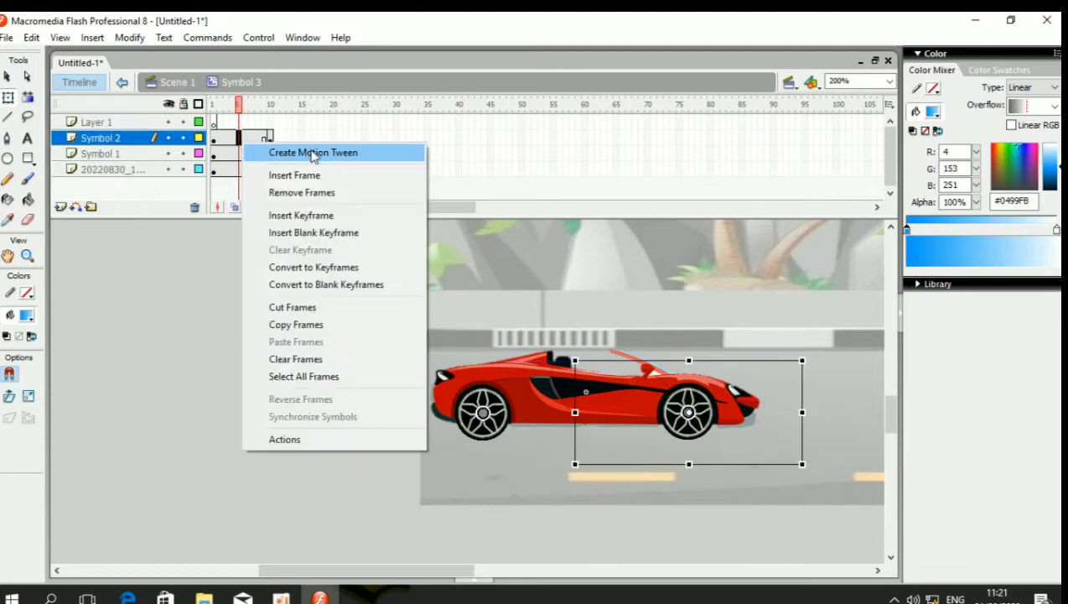
{"action": "left_click", "coordinate": [323, 150]}
{"action": "right_click", "coordinate": [234, 154]}
{"action": "left_click", "coordinate": [318, 159]}
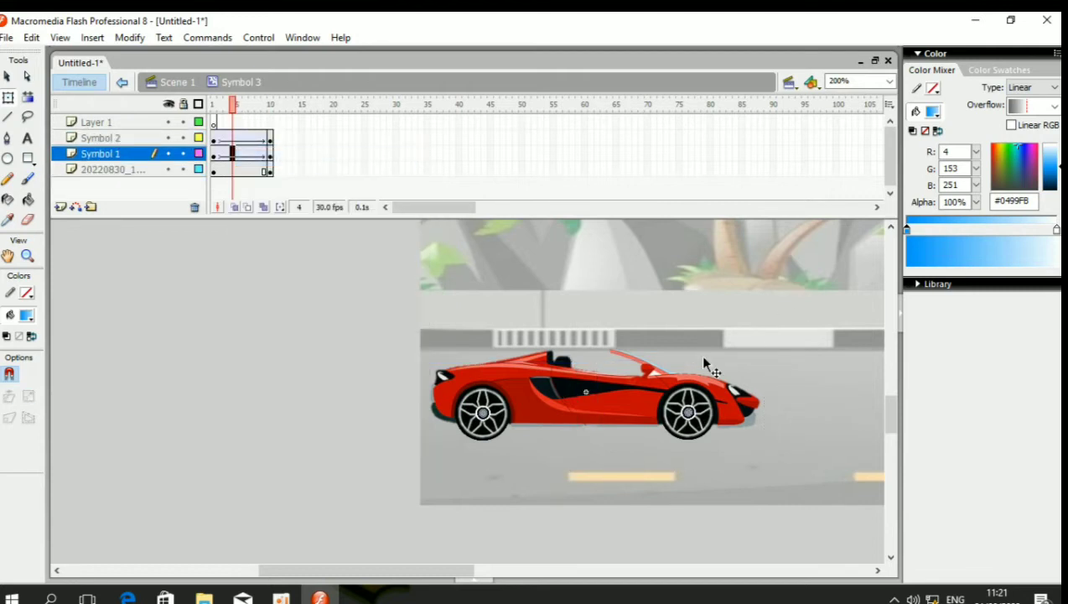
At the frame 10 keyframes, rotate the rear wheel and the front wheel about their centres to a similar tilt.
{"action": "left_click", "coordinate": [270, 156]}
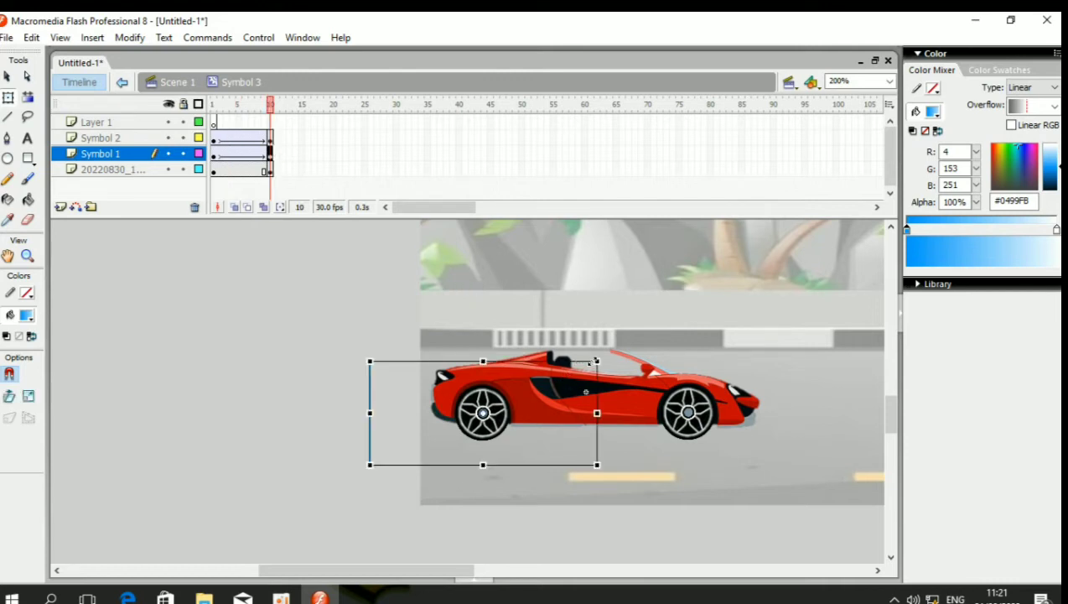
{"action": "left_click_drag", "start_coordinate": [609, 348], "coordinate": [493, 487]}
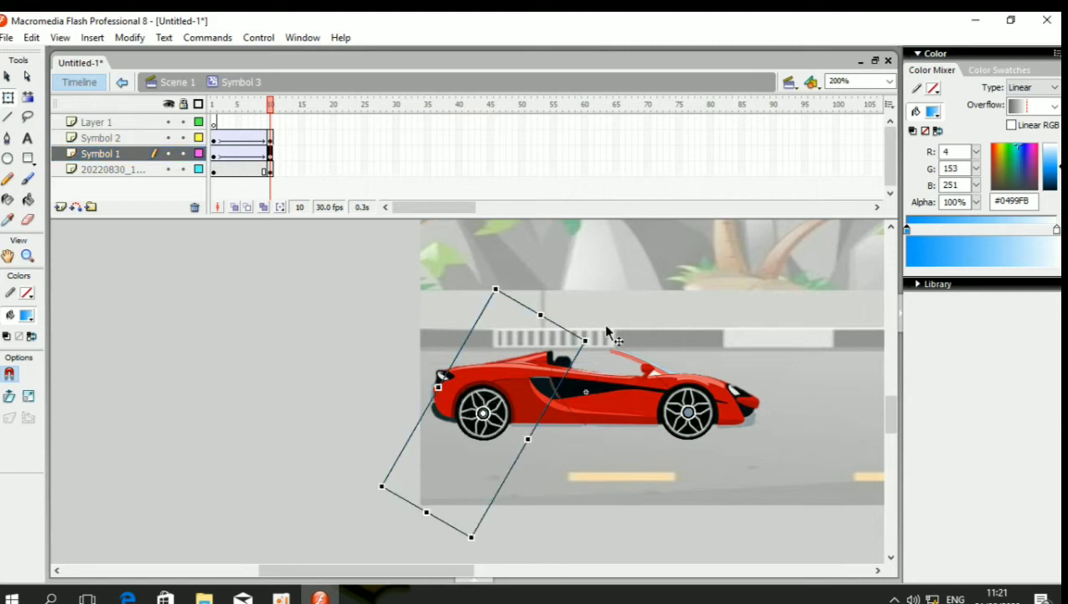
{"action": "left_click_drag", "start_coordinate": [592, 334], "coordinate": [616, 381]}
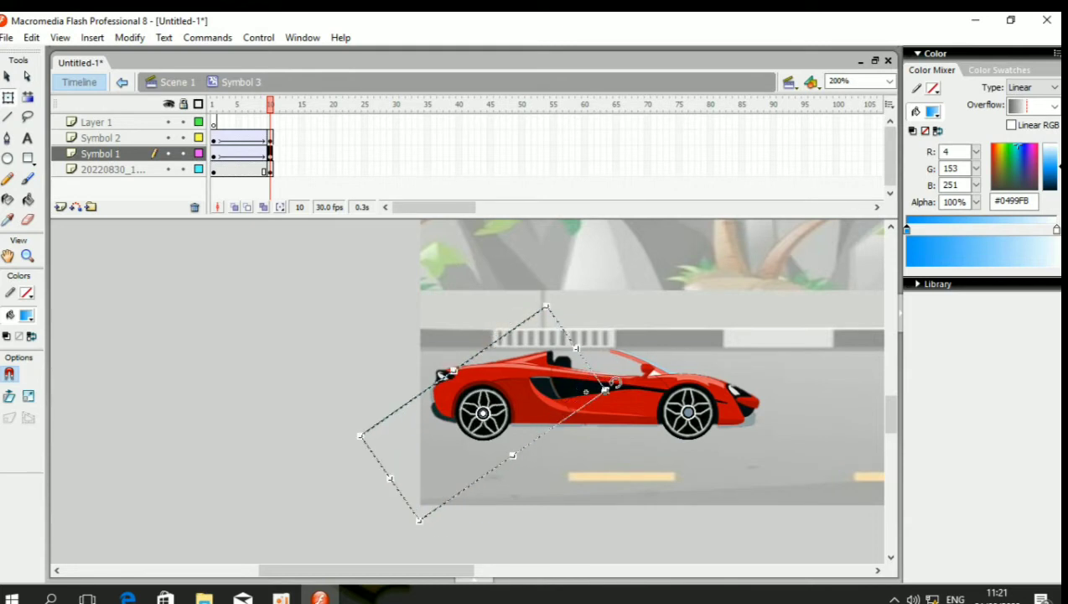
{"action": "left_click", "coordinate": [715, 419]}
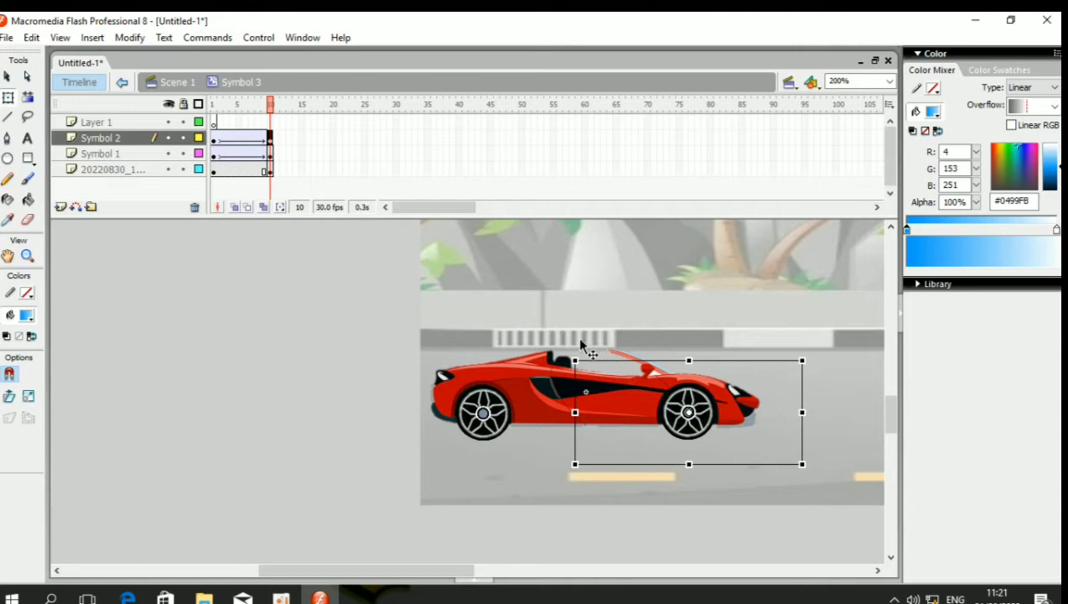
{"action": "left_click_drag", "start_coordinate": [579, 344], "coordinate": [827, 379]}
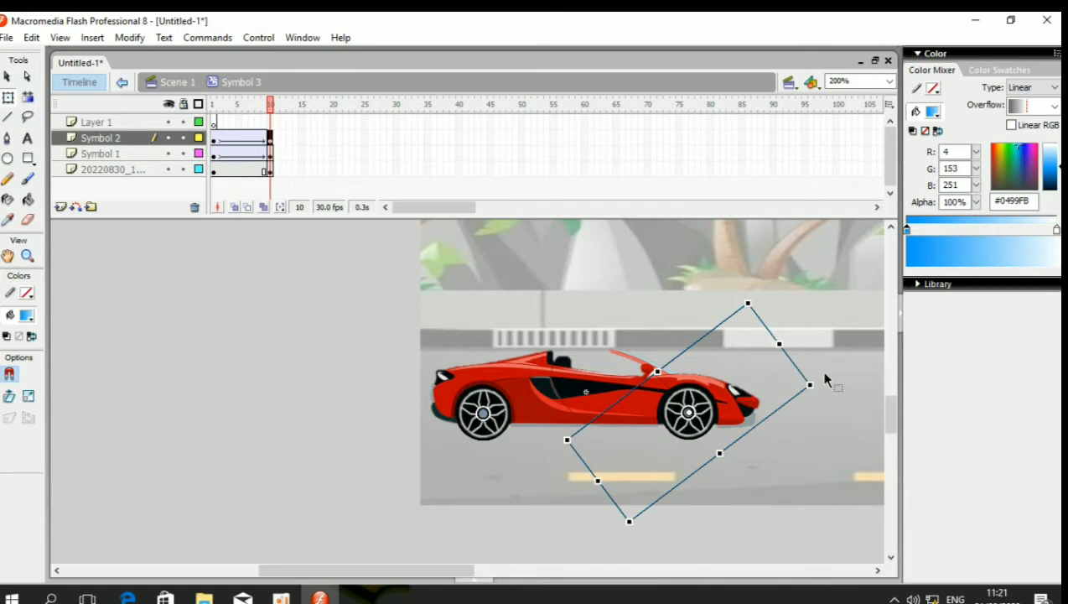
Test the movie to check the wheel rotation, close the preview and return from the car symbol to Scene 1.
{"action": "key", "text": "ctrl+Return"}
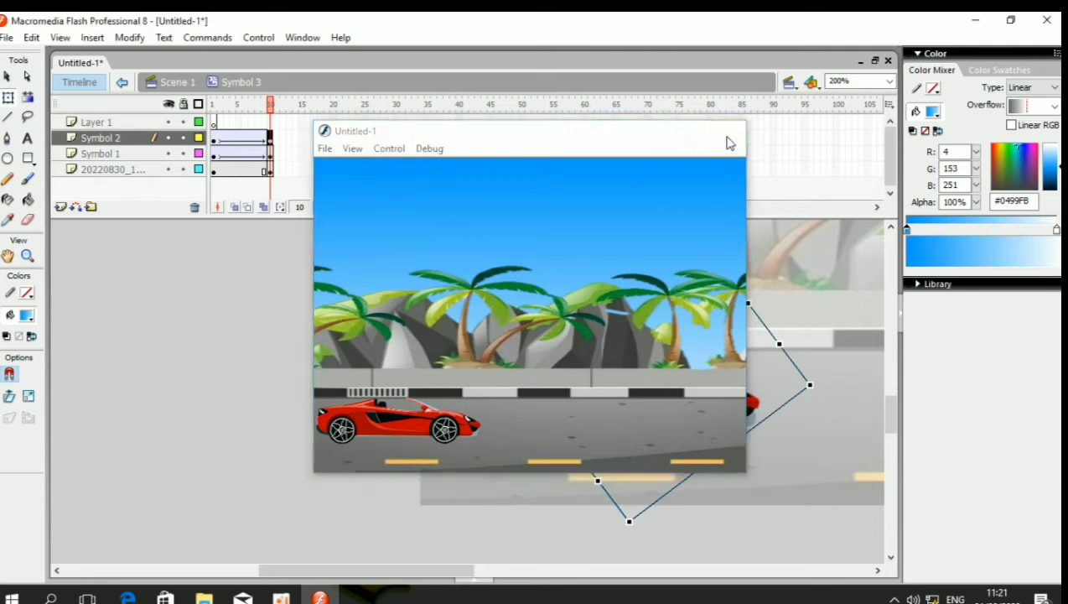
{"action": "left_click", "coordinate": [728, 131]}
{"action": "left_click", "coordinate": [122, 82]}
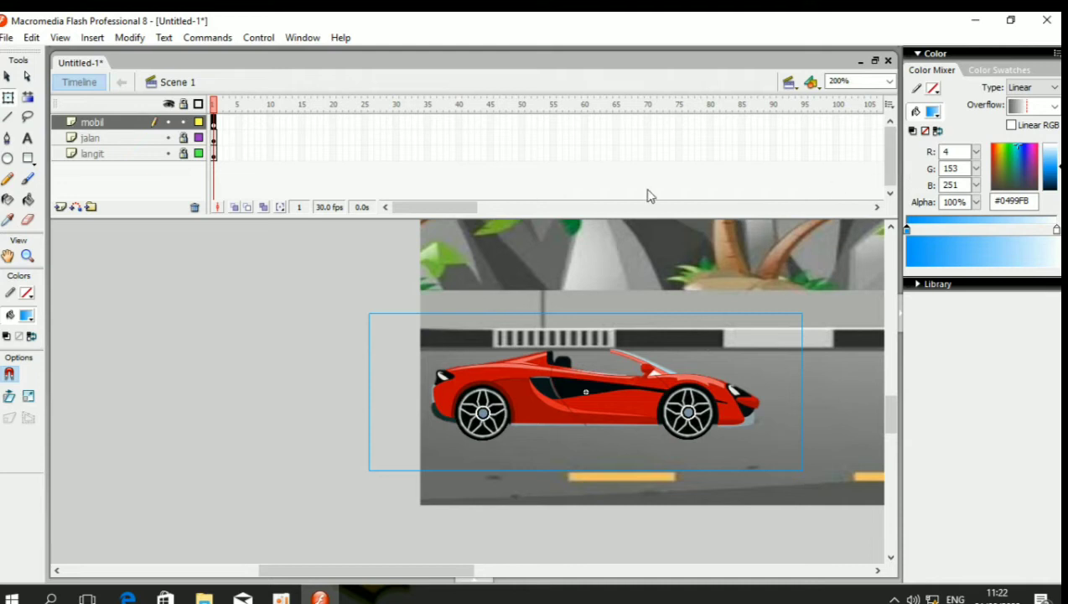
Insert keyframes at frame 110 on the mobil, jalan and langit layers.
{"action": "left_click_drag", "start_coordinate": [465, 209], "coordinate": [501, 208]}
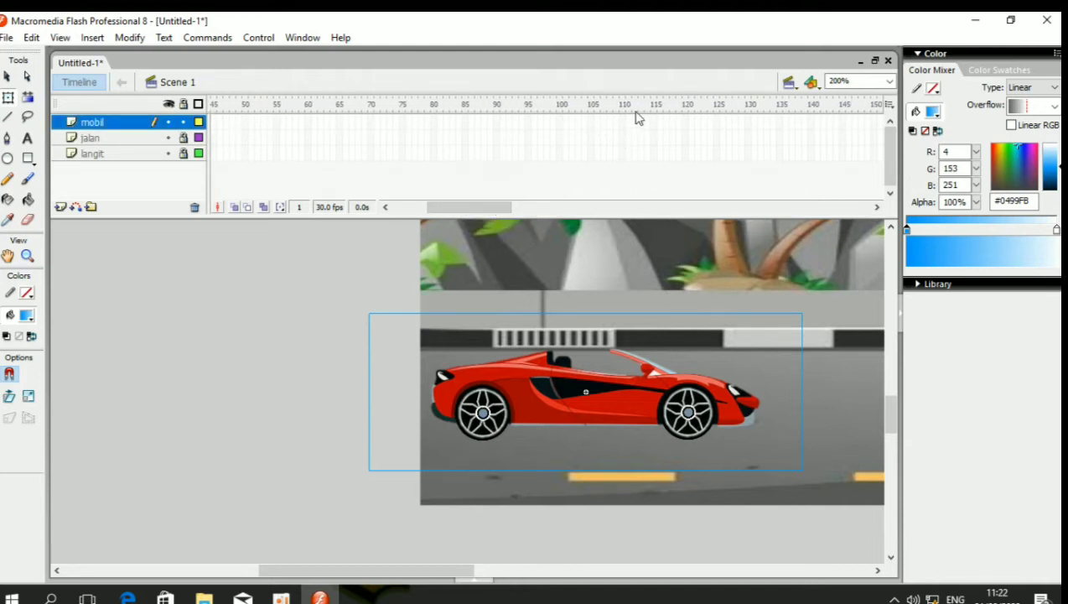
{"action": "left_click_drag", "start_coordinate": [621, 129], "coordinate": [625, 155]}
{"action": "left_click", "coordinate": [622, 156]}
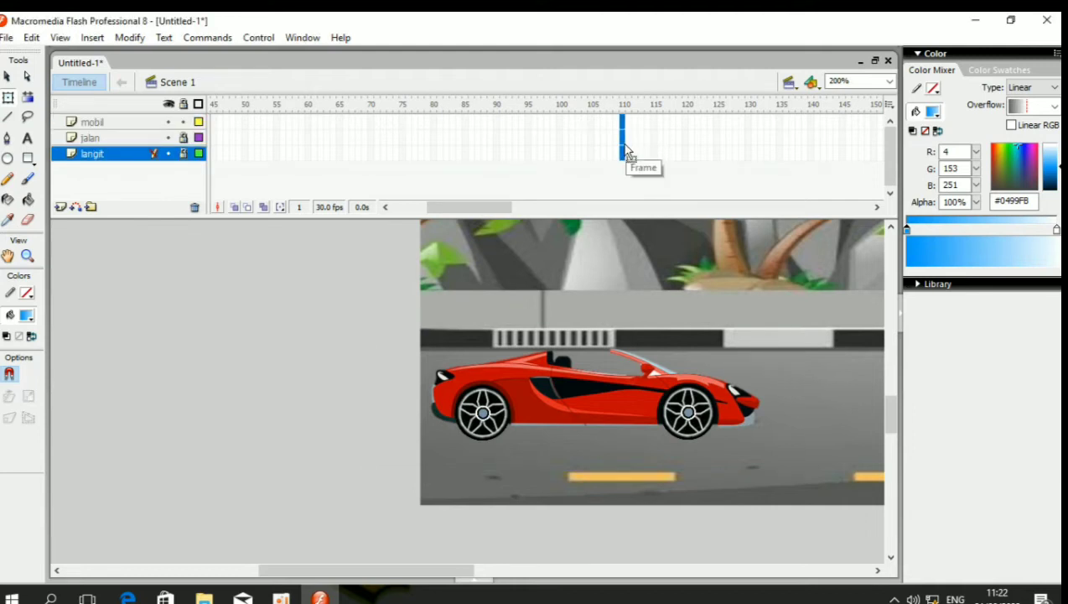
{"action": "right_click", "coordinate": [625, 151]}
{"action": "left_click", "coordinate": [668, 217]}
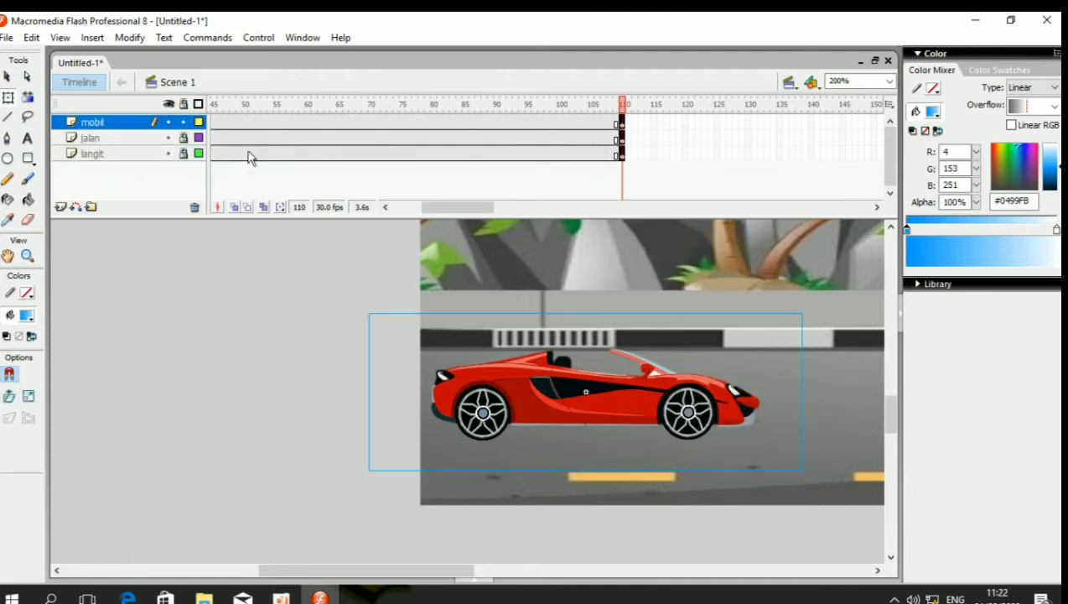
Lock the mobil layer, unlock the jalan layer and create a motion tween on jalan between frames 1 and 110.
{"action": "left_click", "coordinate": [182, 122]}
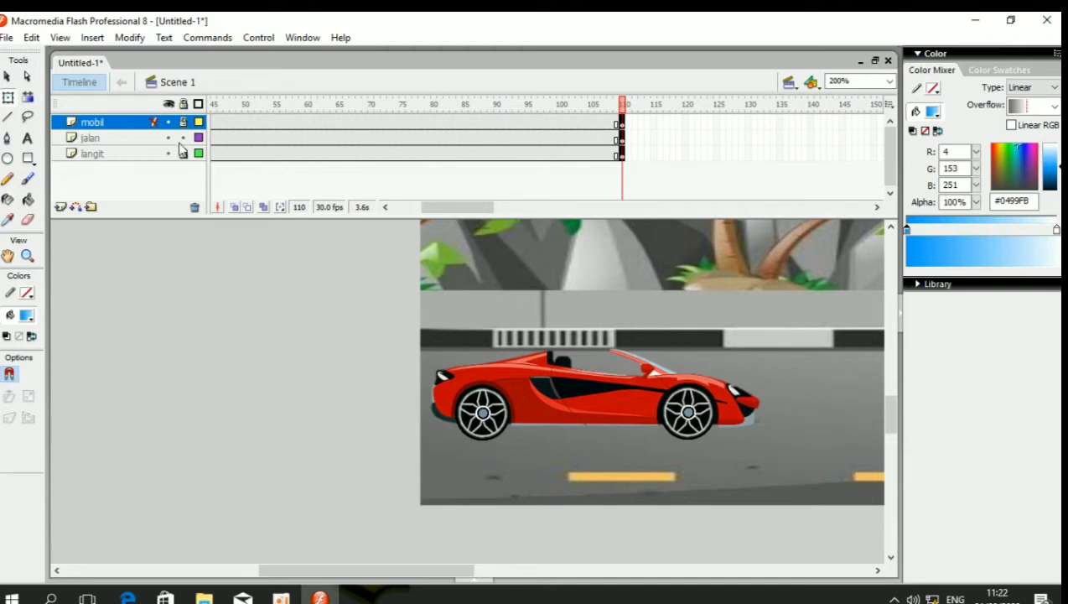
{"action": "left_click", "coordinate": [226, 138]}
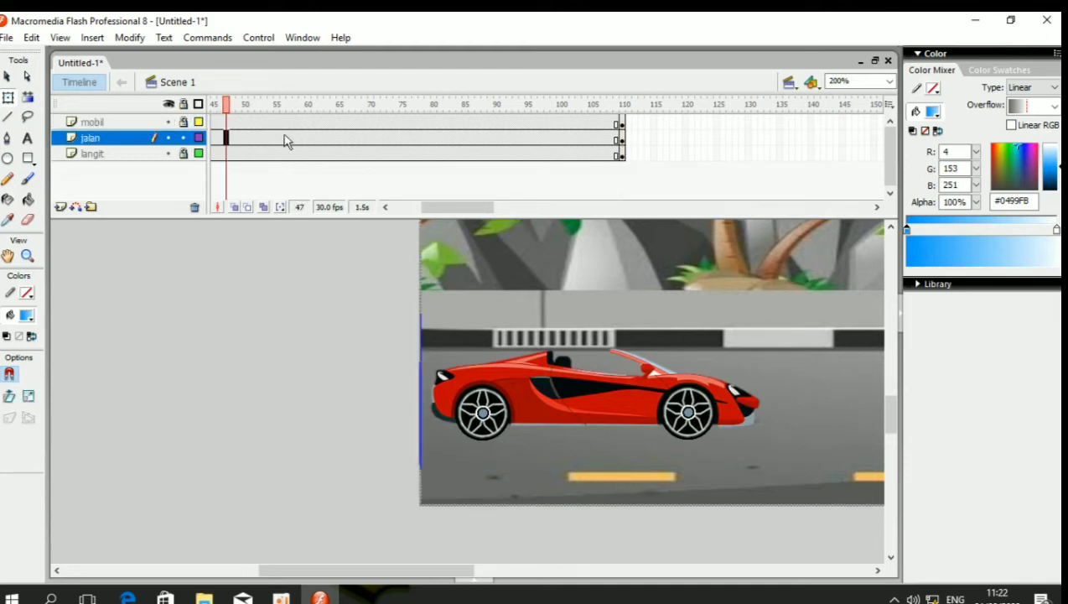
{"action": "right_click", "coordinate": [541, 138]}
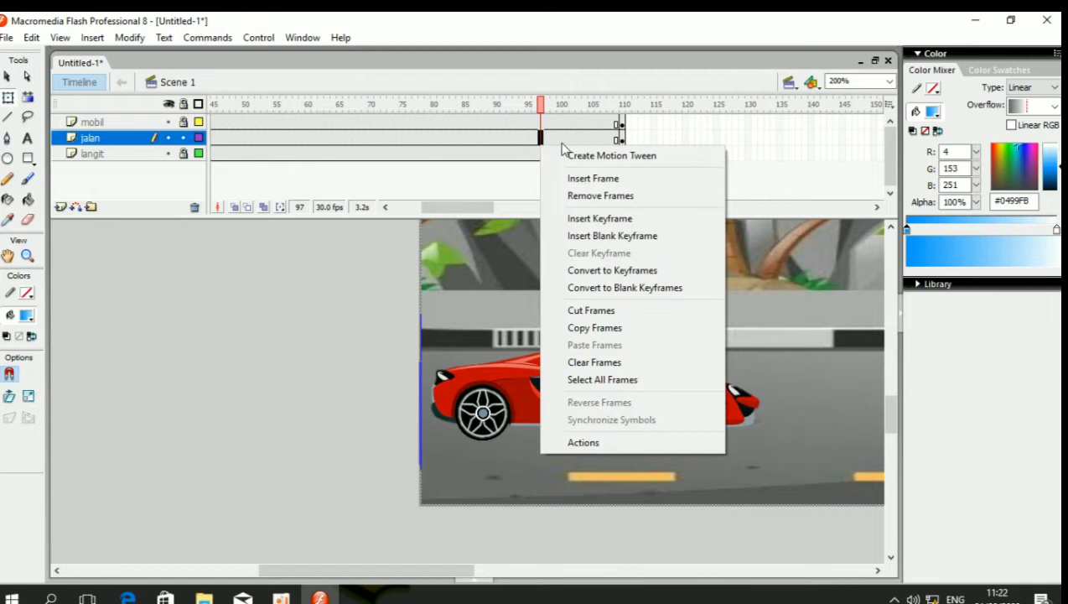
{"action": "left_click", "coordinate": [585, 157]}
At the frame 110 keyframe of the jalan layer, shift the road scenery far backward so it scrolls past the car.
{"action": "left_click", "coordinate": [623, 141]}
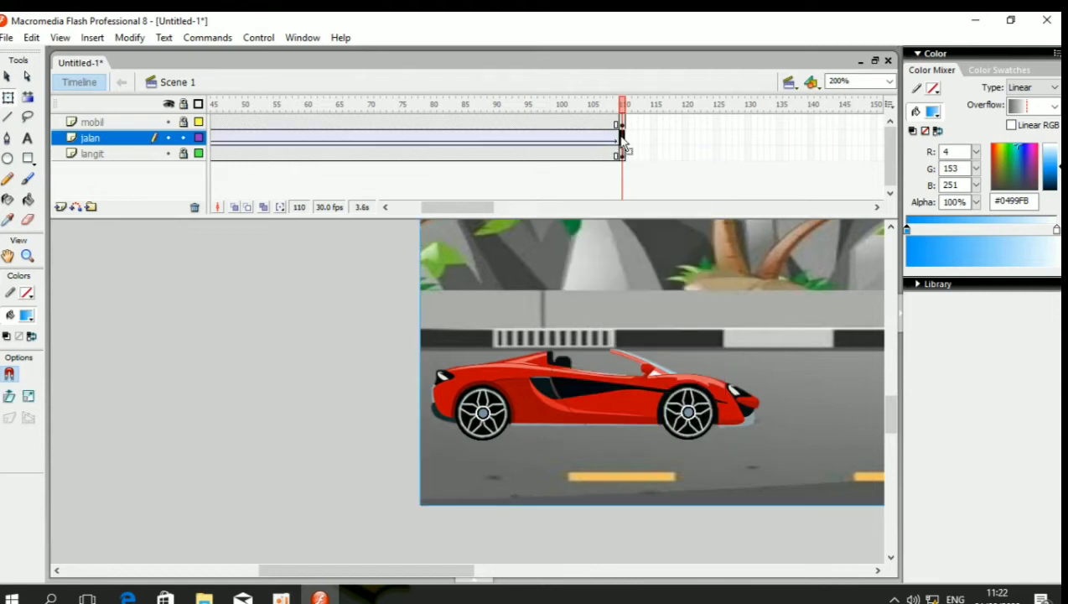
{"action": "left_click_drag", "start_coordinate": [458, 571], "coordinate": [544, 572]}
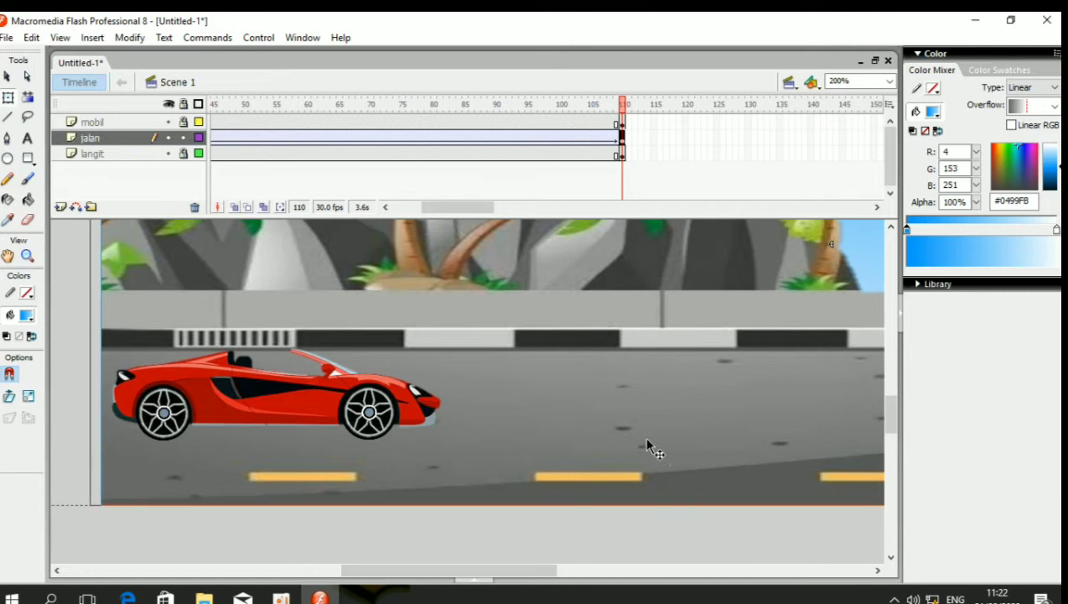
{"action": "key", "text": "shift+Left"}
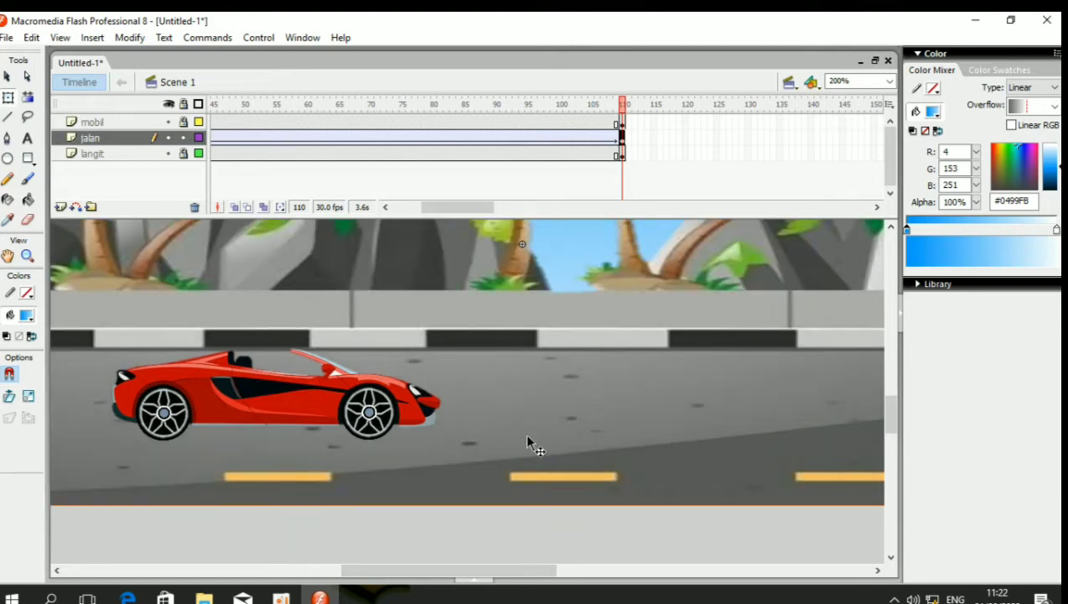
{"action": "key", "text": "shift+Left"}
{"action": "key", "text": "shift+Left"}
{"action": "key", "text": "shift+Left"}
{"action": "key", "text": "shift+Left"}
{"action": "key", "text": "shift+Left"}
{"action": "key", "text": "shift+Left"}
{"action": "key", "text": "shift+Left"}
{"action": "key", "text": "shift+Left"}
{"action": "key", "text": "shift+Left"}
{"action": "key", "text": "shift+Left"}
{"action": "key", "text": "shift+Left"}
{"action": "key", "text": "shift+Left"}
{"action": "key", "text": "shift+Left"}
{"action": "key", "text": "shift+Left"}
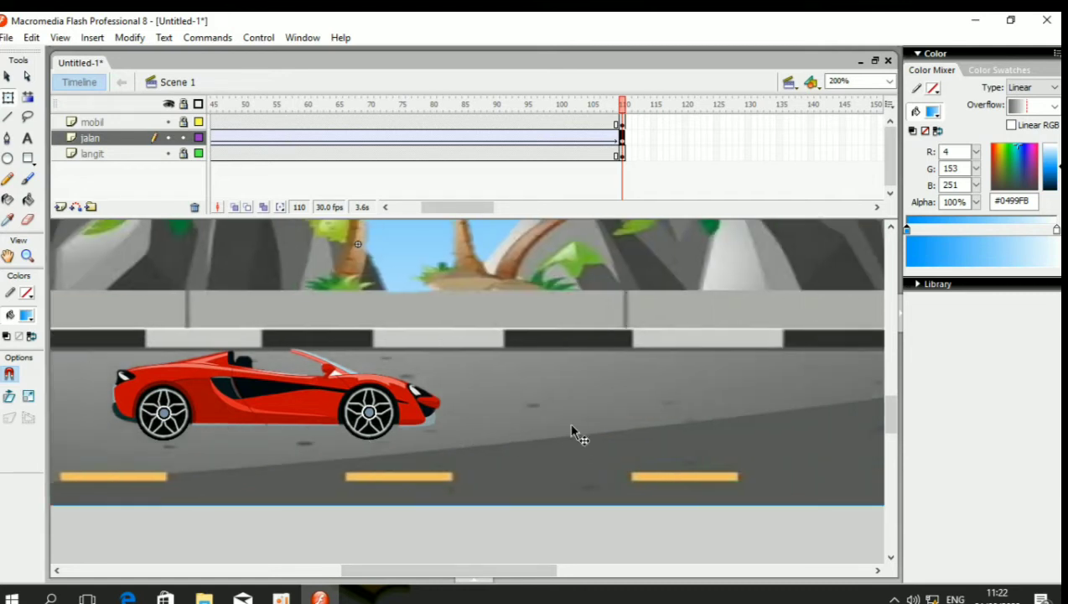
{"action": "left_click_drag", "start_coordinate": [430, 571], "coordinate": [553, 575]}
{"action": "mouse_move", "coordinate": [463, 445]}
{"action": "left_mouse_down"}
{"action": "mouse_move", "coordinate": [381, 436]}
{"action": "mouse_move", "coordinate": [445, 438]}
{"action": "left_mouse_up"}
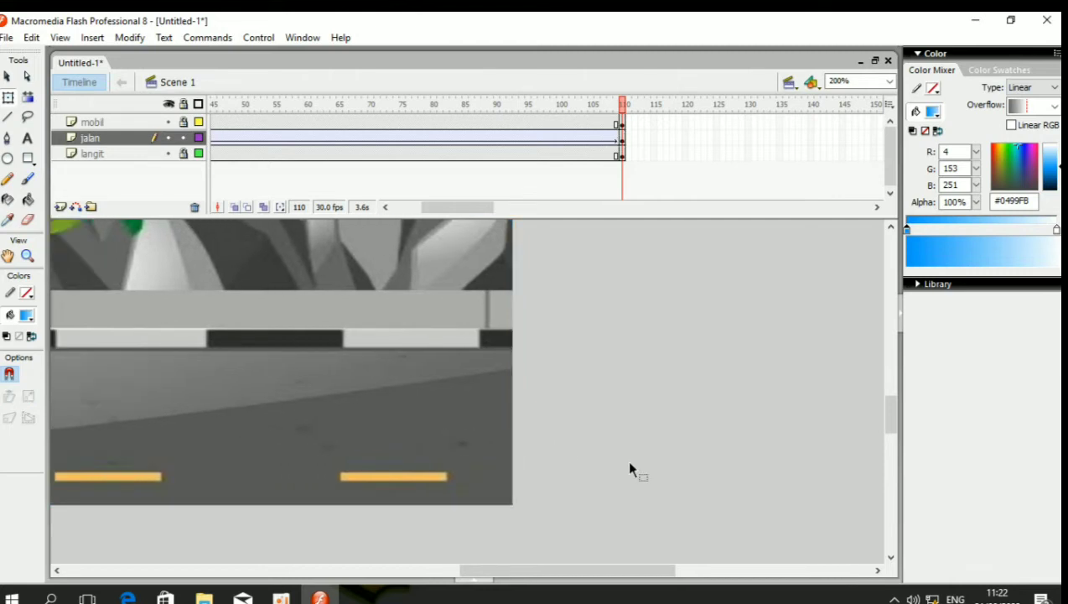
Test the movie to check the scrolling road behind the car, and close the preview.
{"action": "key", "text": "ctrl+Return"}
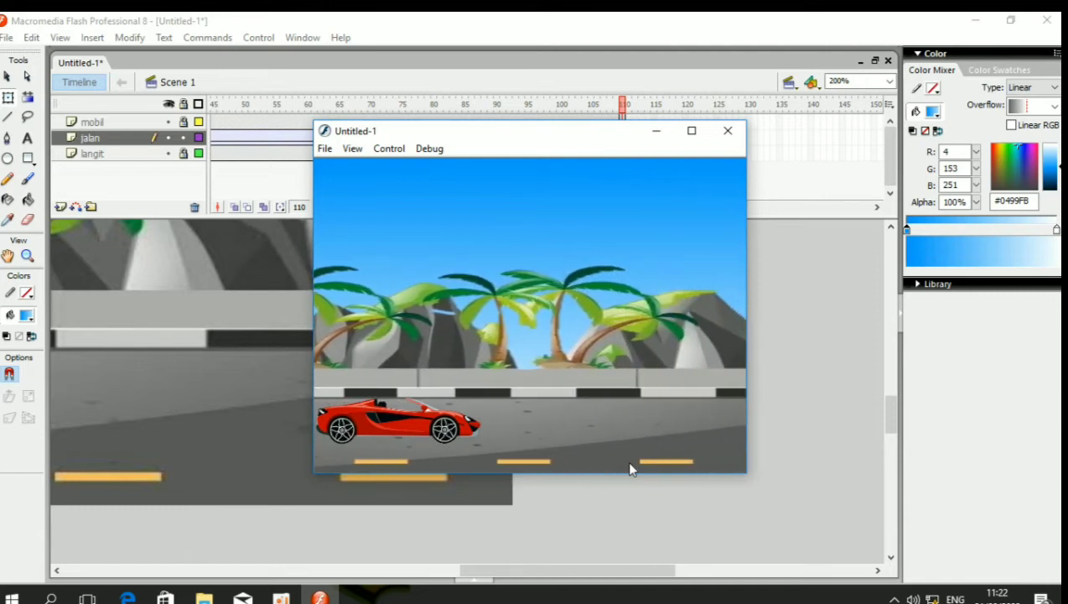
{"action": "left_click", "coordinate": [728, 130]}
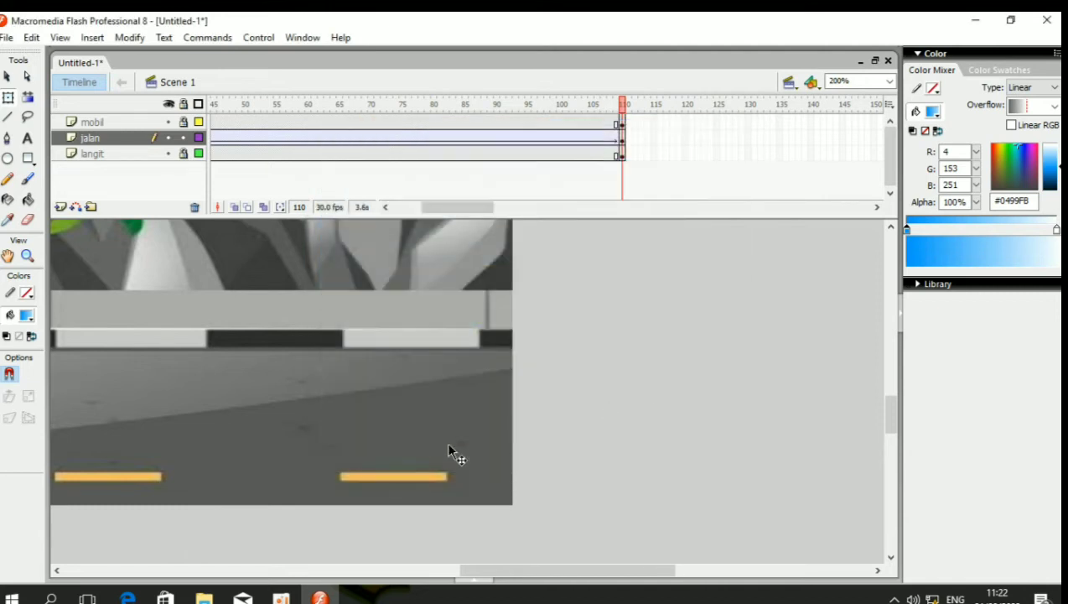
Lock the jalan layer, unlock the mobil layer and move the car slightly down and backward at frame 110.
{"action": "left_click", "coordinate": [178, 141]}
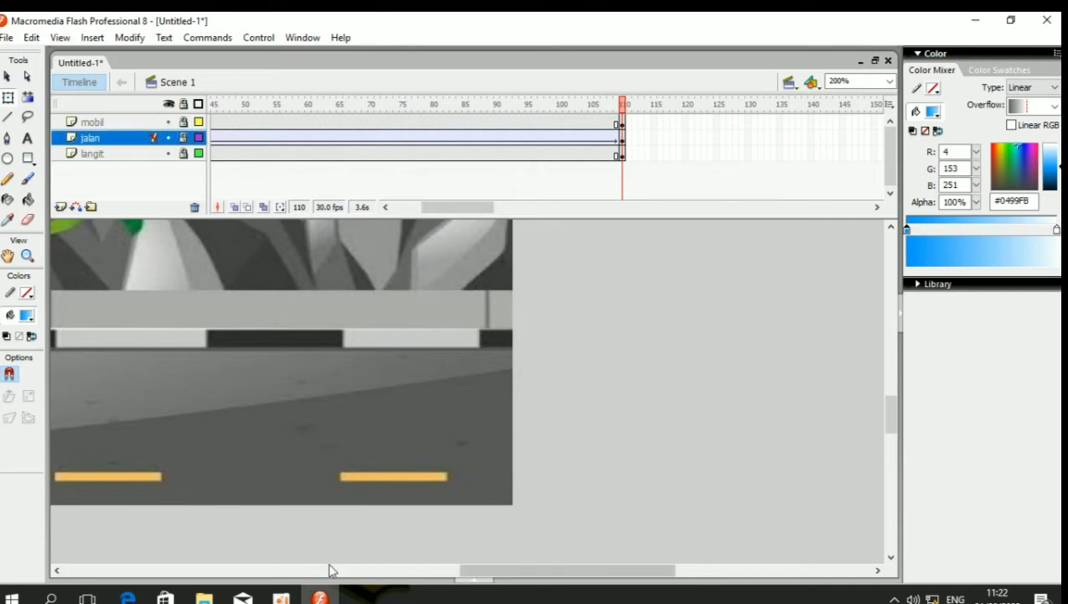
{"action": "left_click", "coordinate": [366, 572]}
{"action": "left_click", "coordinate": [889, 82]}
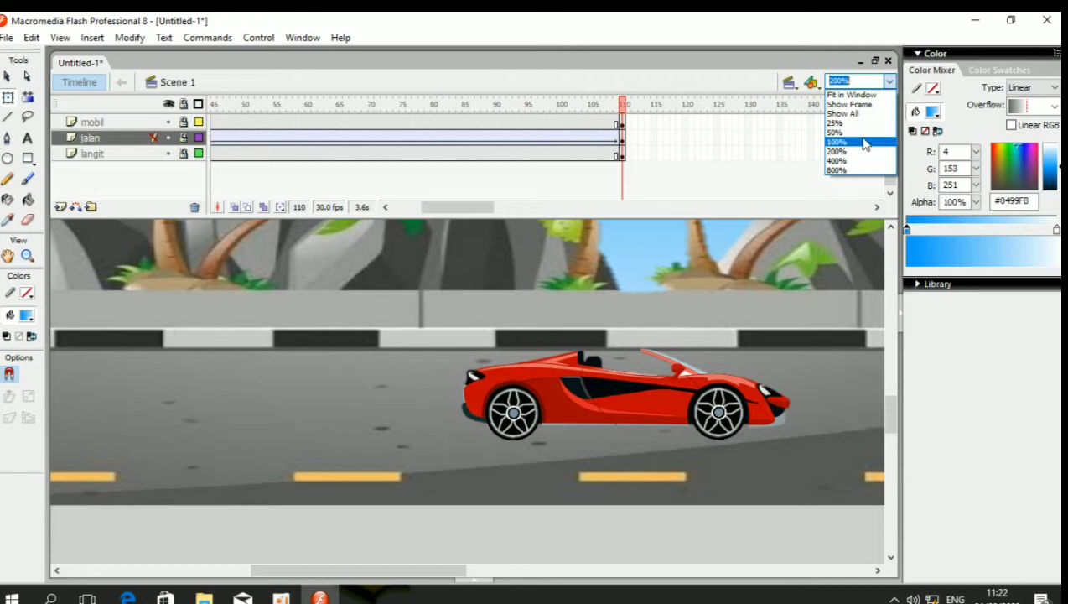
{"action": "left_click", "coordinate": [864, 142]}
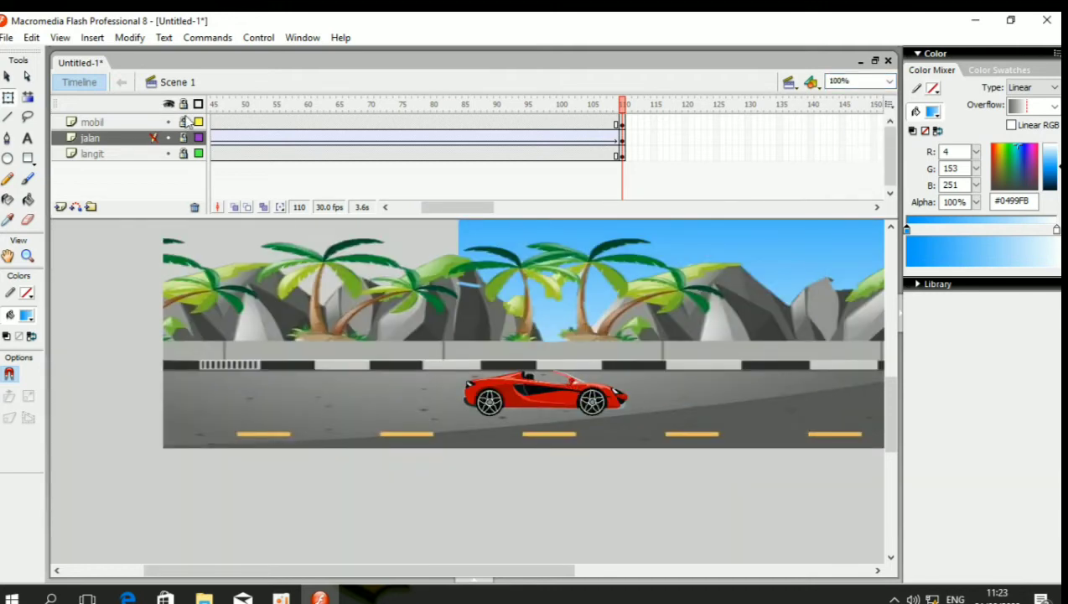
{"action": "left_click", "coordinate": [184, 121]}
{"action": "left_click", "coordinate": [101, 137]}
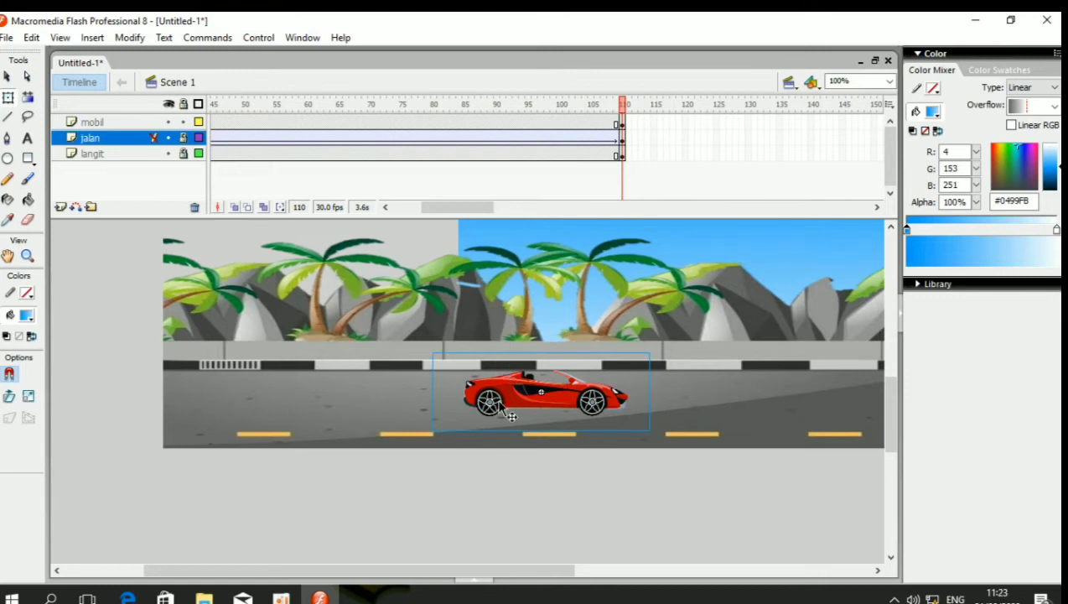
{"action": "left_click_drag", "start_coordinate": [511, 416], "coordinate": [503, 421]}
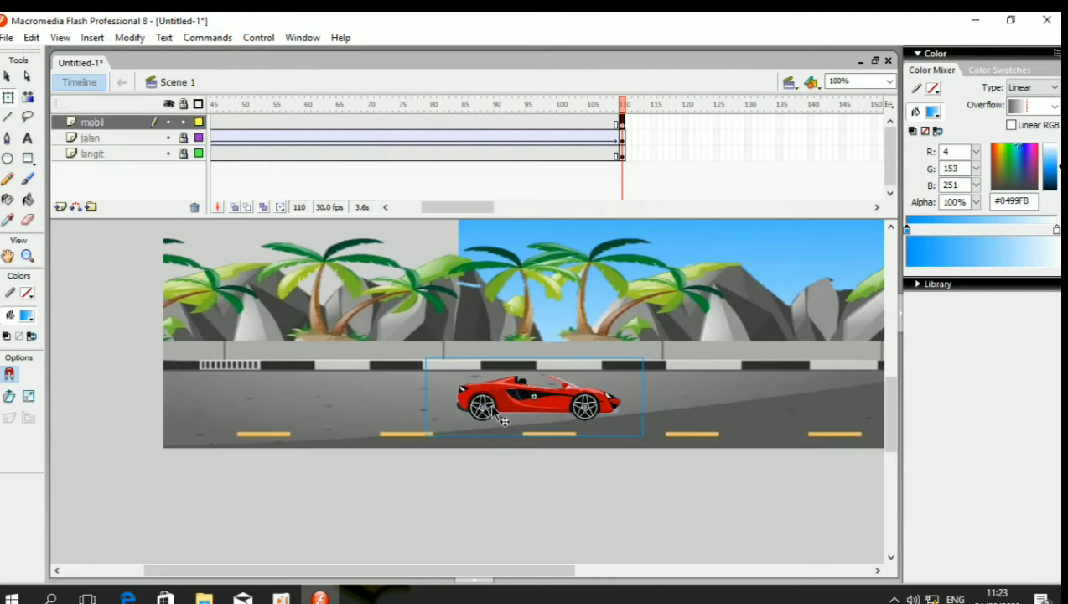
Try to place a duplicate of the car ahead of the original on the mobil layer at frame 110.
{"action": "left_click_drag", "start_coordinate": [537, 407], "coordinate": [704, 384]}
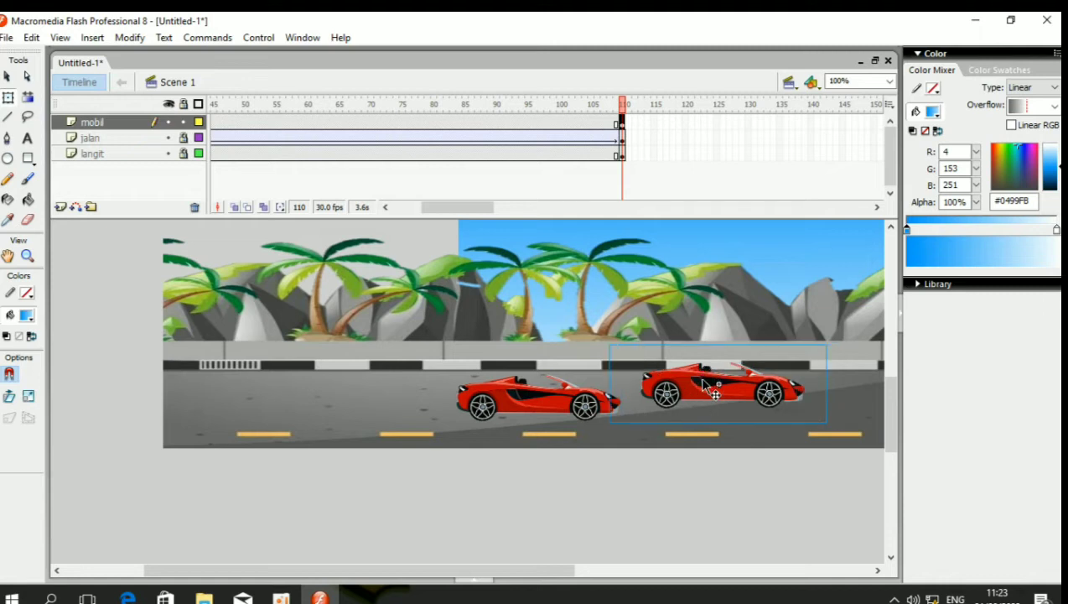
{"action": "left_click", "coordinate": [482, 406]}
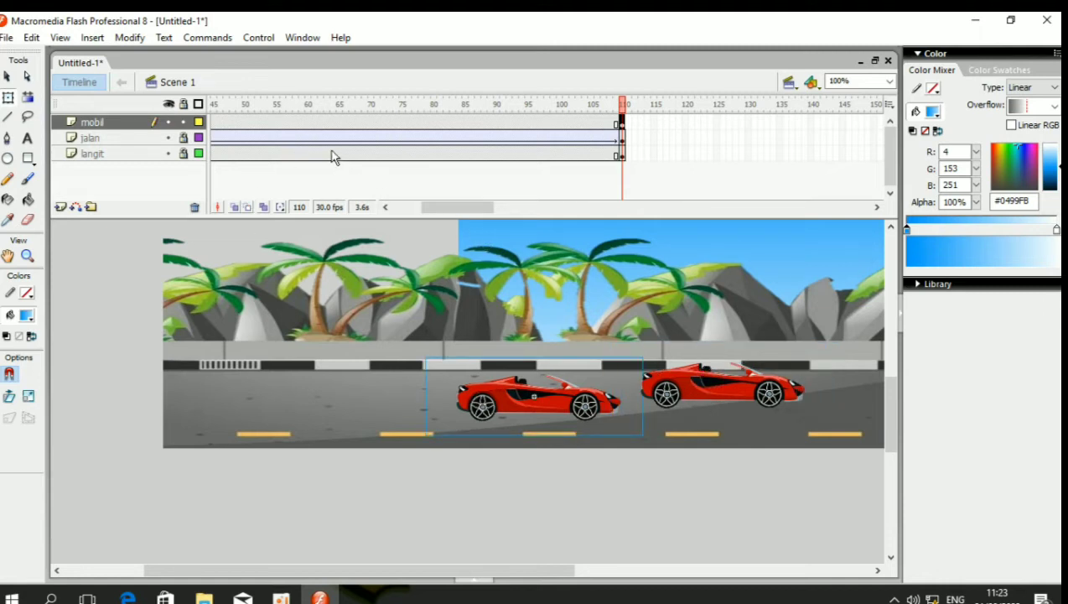
{"action": "right_click", "coordinate": [334, 123]}
{"action": "left_click", "coordinate": [286, 304]}
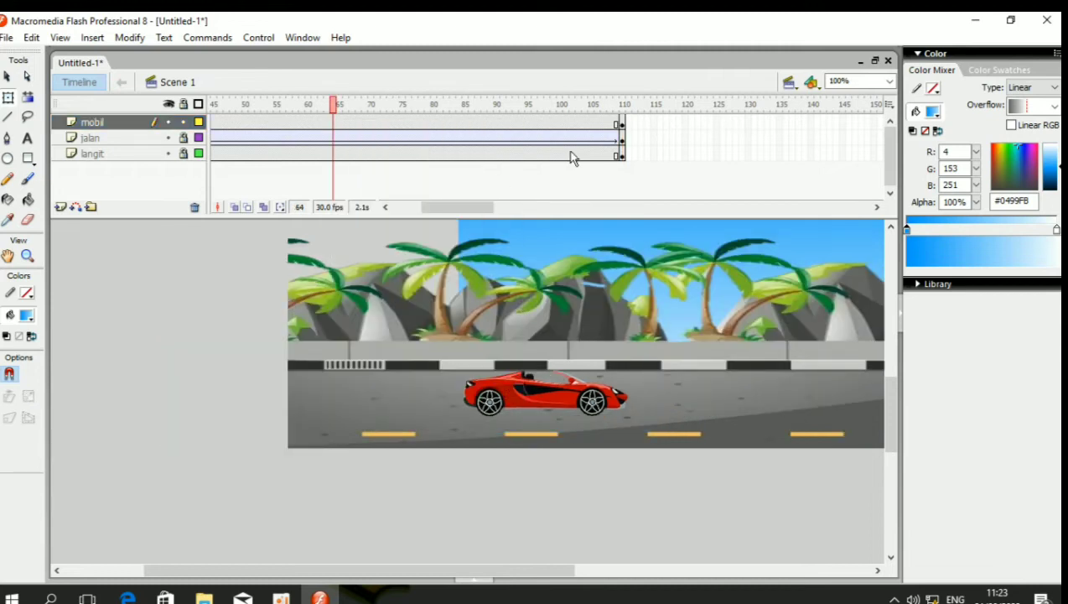
{"action": "key", "text": "ctrl+alt+a"}
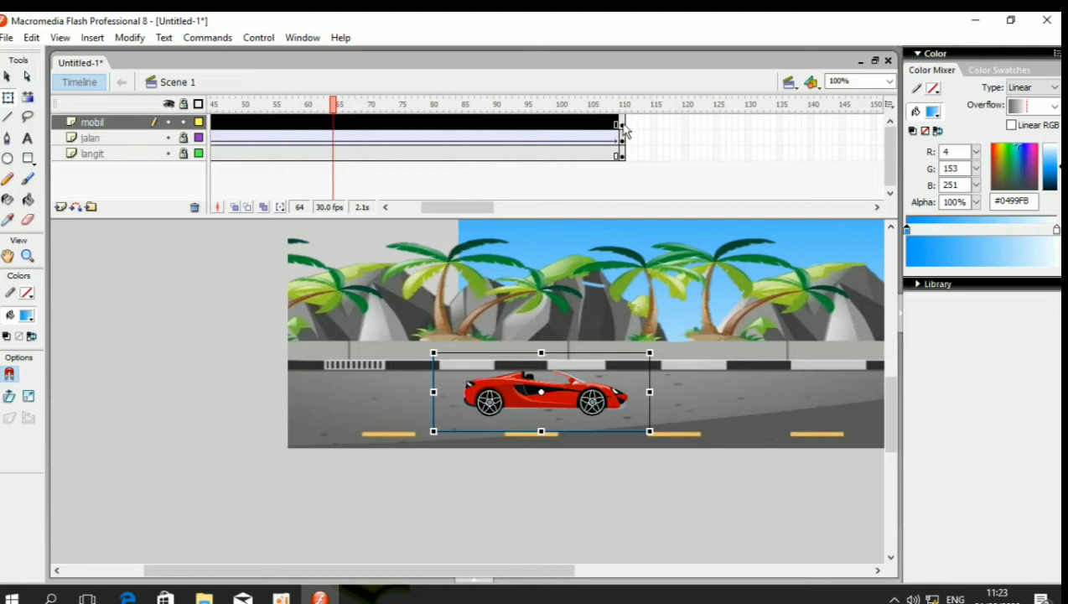
{"action": "left_click_drag", "start_coordinate": [623, 130], "coordinate": [635, 165]}
{"action": "left_click", "coordinate": [635, 166]}
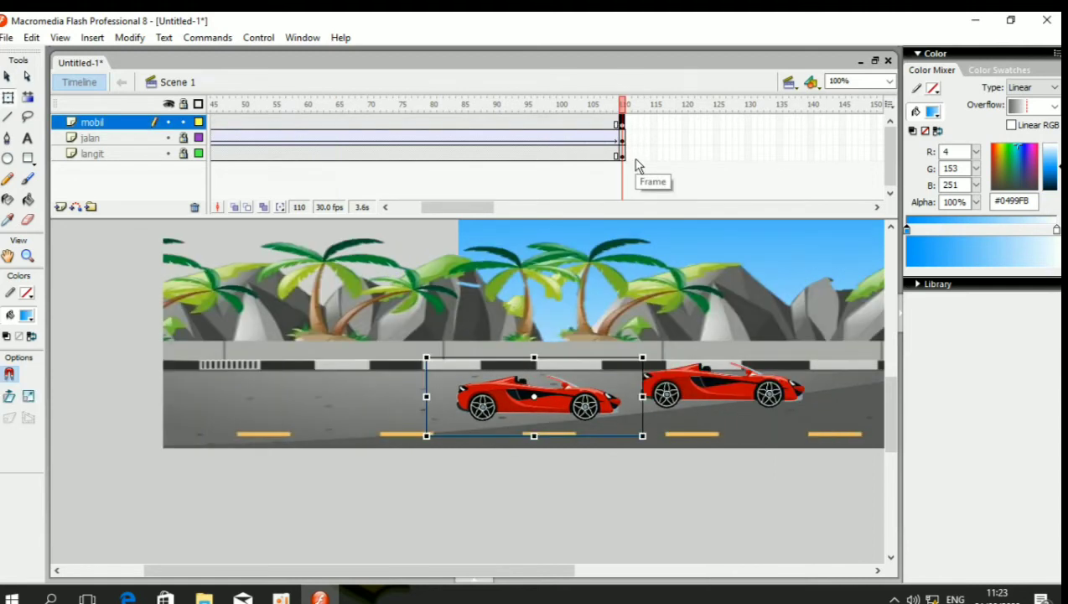
{"action": "key", "text": "ctrl+z"}
Copy the car instance from the frames before the last keyframe of the mobil layer.
{"action": "key", "text": "q"}
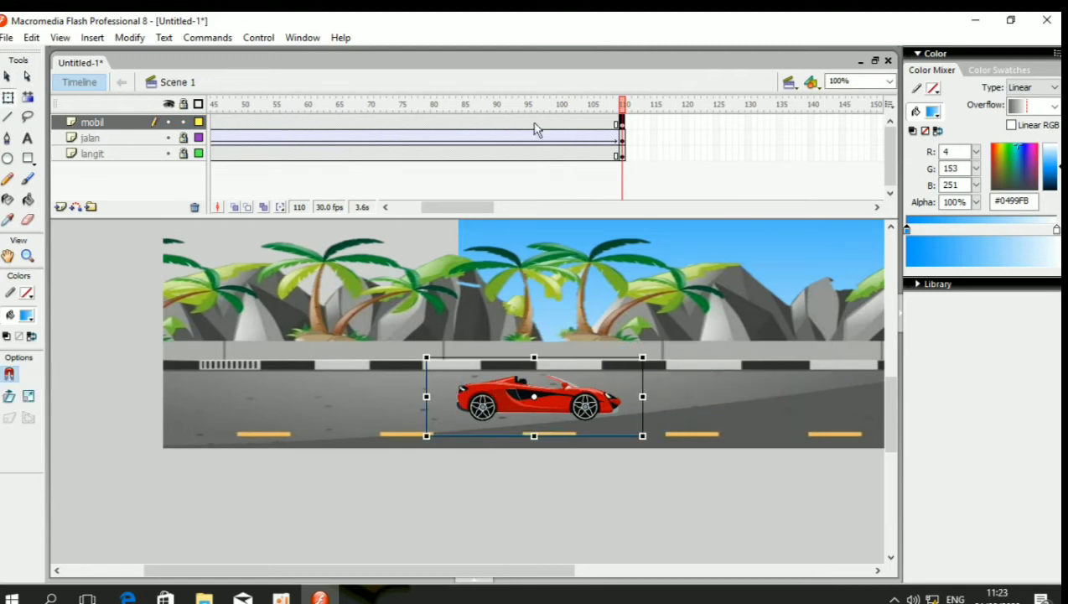
{"action": "left_click_drag", "start_coordinate": [537, 124], "coordinate": [506, 124]}
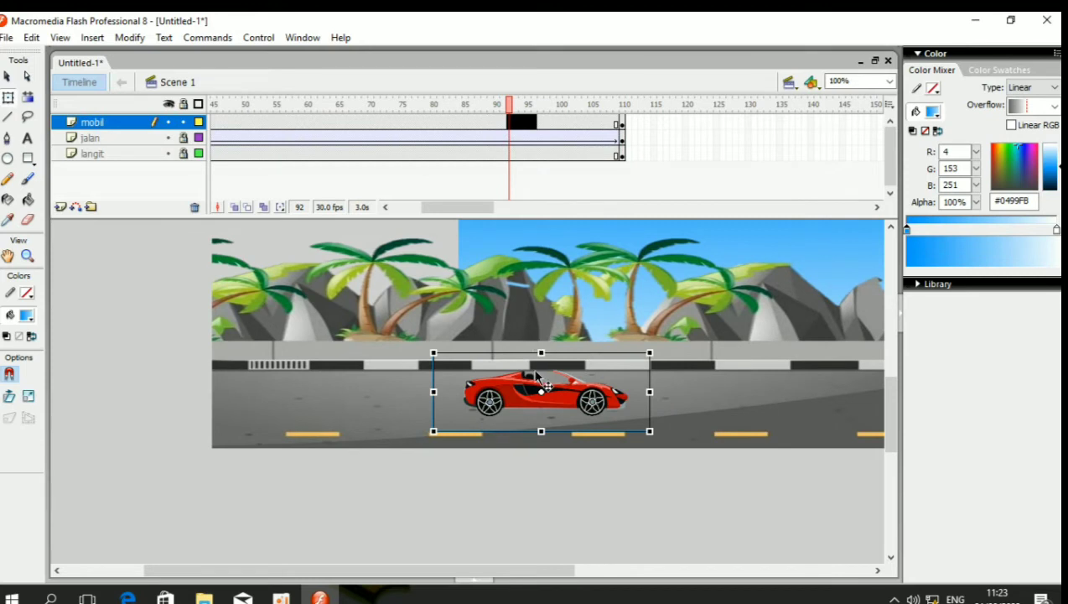
{"action": "right_click", "coordinate": [541, 392]}
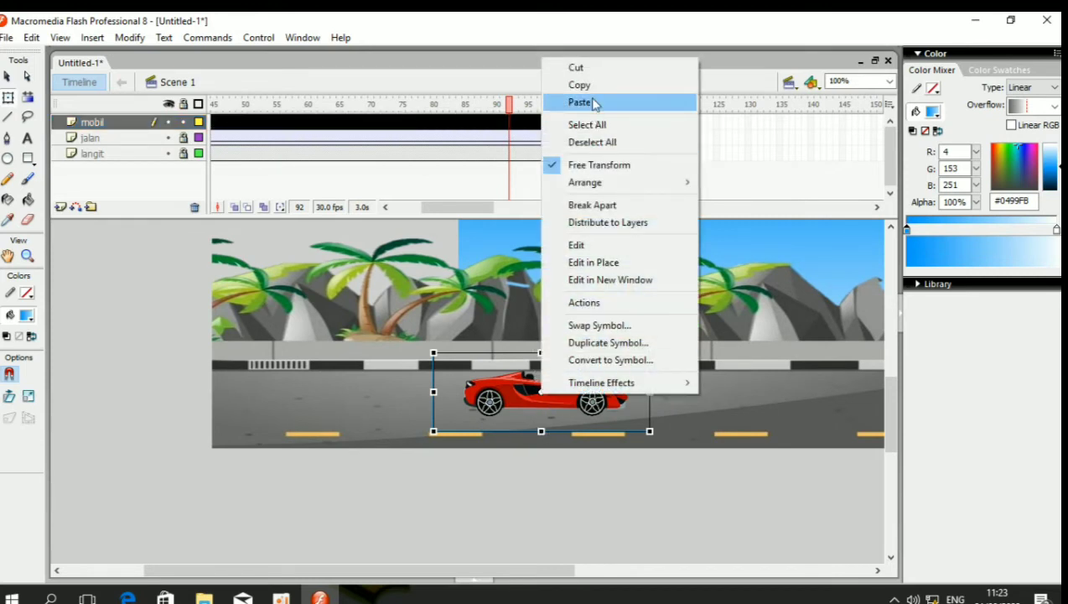
{"action": "left_click", "coordinate": [593, 102]}
Add a new layer above mobil and name it "mobil 2".
{"action": "left_click_drag", "start_coordinate": [455, 208], "coordinate": [425, 211]}
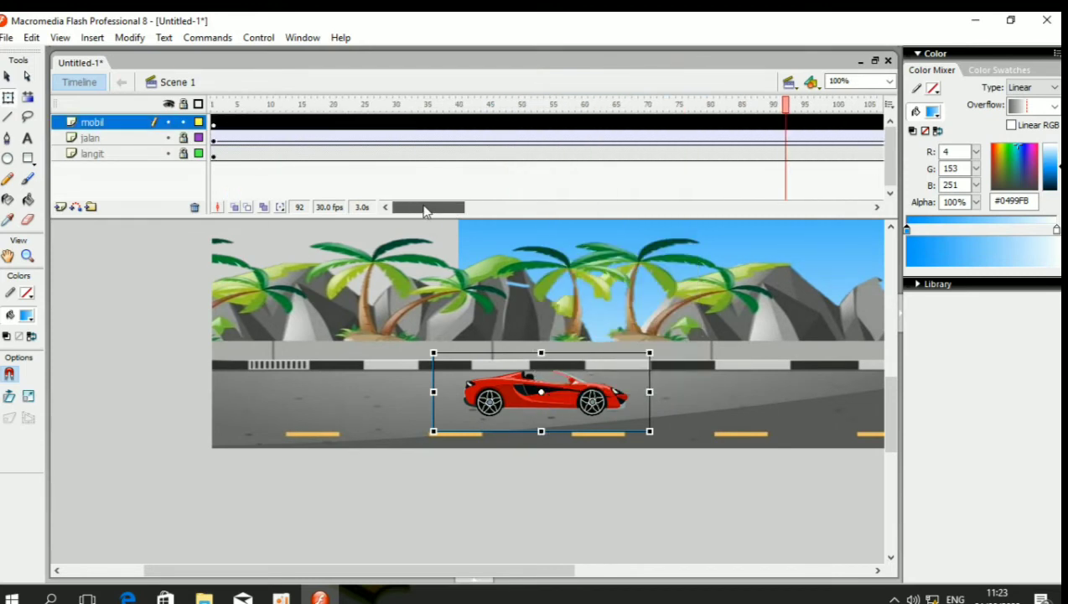
{"action": "left_click", "coordinate": [62, 207]}
{"action": "double_click", "coordinate": [99, 122]}
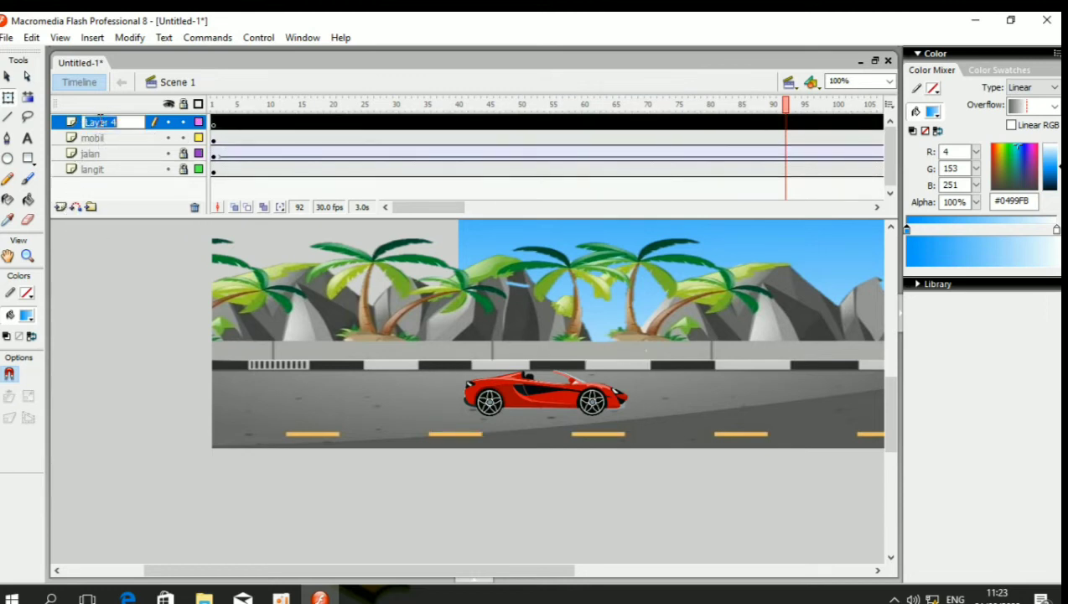
{"action": "type", "text": "m"}
{"action": "key", "text": "Return"}
Paste the car into frame 1 of the mobil 2 layer and place it ahead of and slightly above the first car.
{"action": "left_click", "coordinate": [215, 124]}
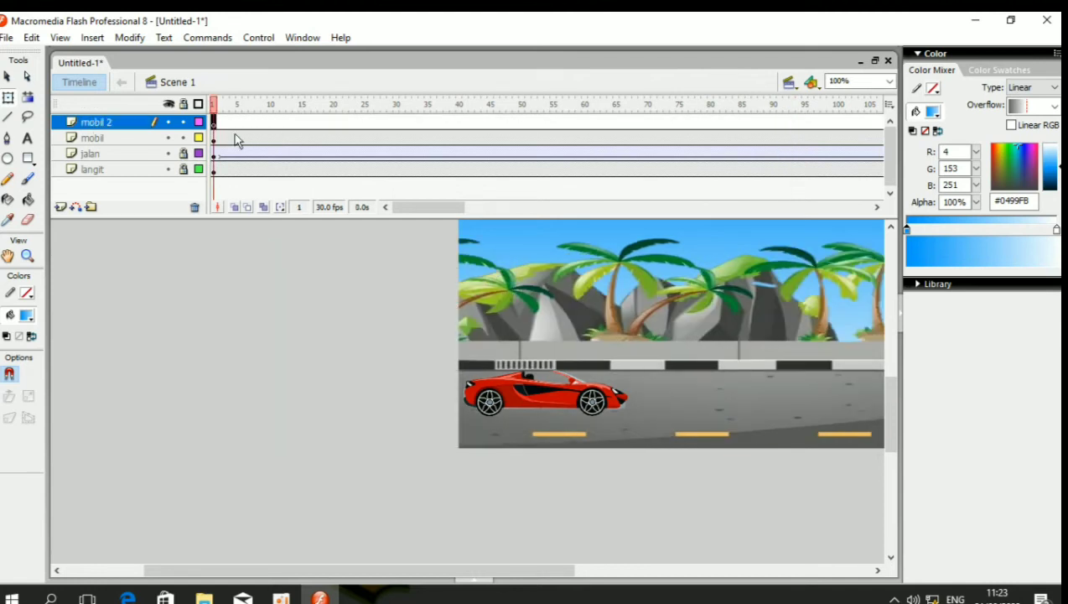
{"action": "key", "text": "ctrl+v"}
{"action": "left_click_drag", "start_coordinate": [561, 399], "coordinate": [697, 383]}
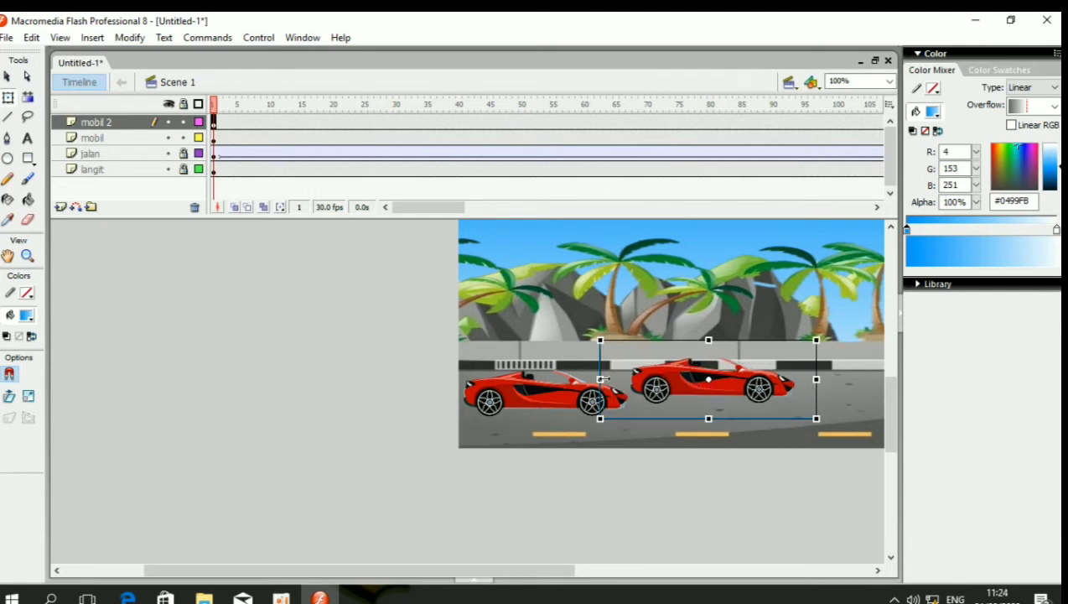
Move the first car on the mobil layer lower on the road at frame 1, clear of the second car.
{"action": "left_click_drag", "start_coordinate": [487, 573], "coordinate": [639, 587]}
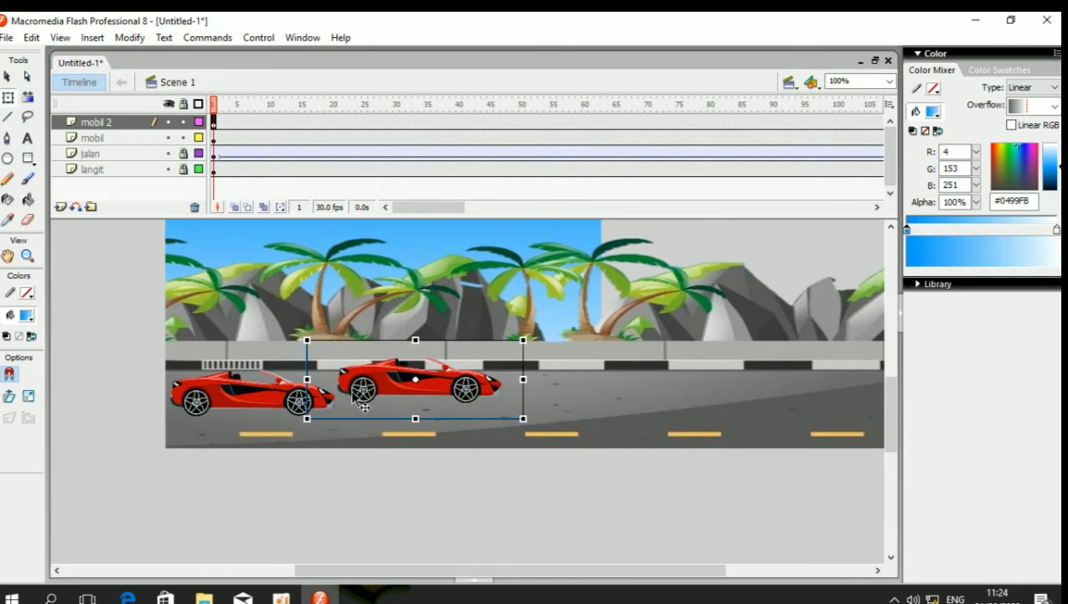
{"action": "left_click", "coordinate": [251, 399]}
{"action": "mouse_move", "coordinate": [242, 391]}
{"action": "left_mouse_down"}
{"action": "mouse_move", "coordinate": [240, 405]}
{"action": "mouse_move", "coordinate": [252, 406]}
{"action": "left_mouse_up"}
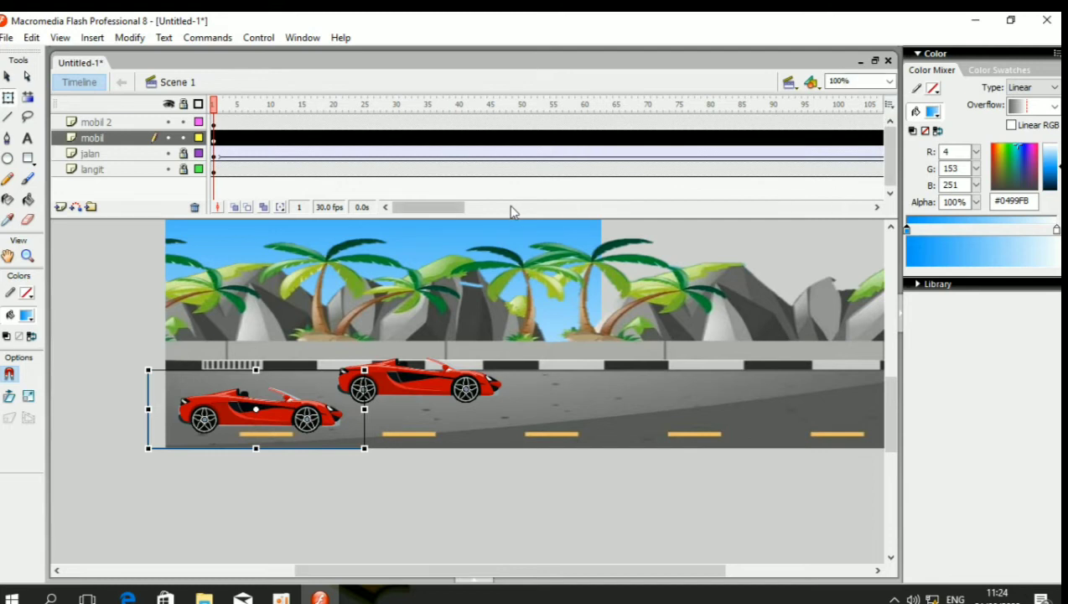
{"action": "left_click_drag", "start_coordinate": [467, 213], "coordinate": [428, 212]}
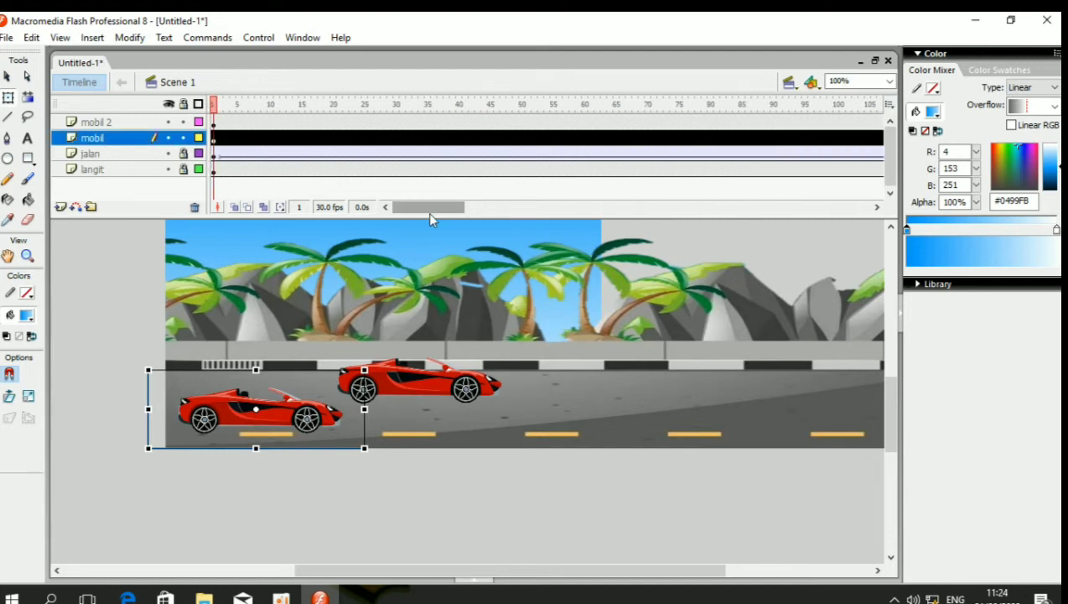
Create motion tweens on the mobil 2 and mobil layers.
{"action": "left_click", "coordinate": [357, 122]}
{"action": "right_click", "coordinate": [357, 121]}
{"action": "left_click", "coordinate": [374, 127]}
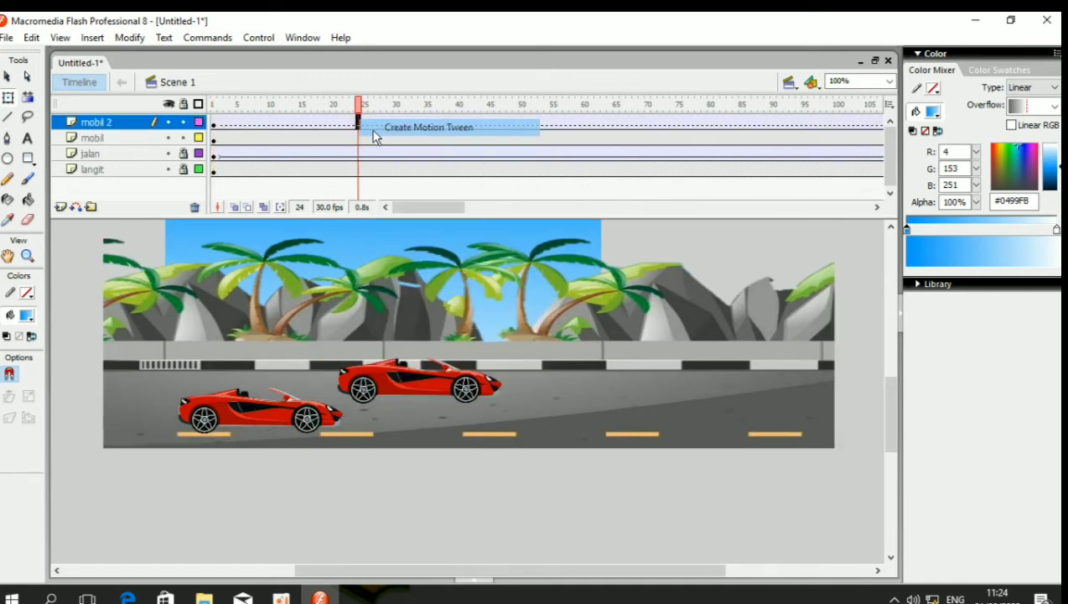
{"action": "right_click", "coordinate": [378, 139]}
{"action": "left_click", "coordinate": [416, 148]}
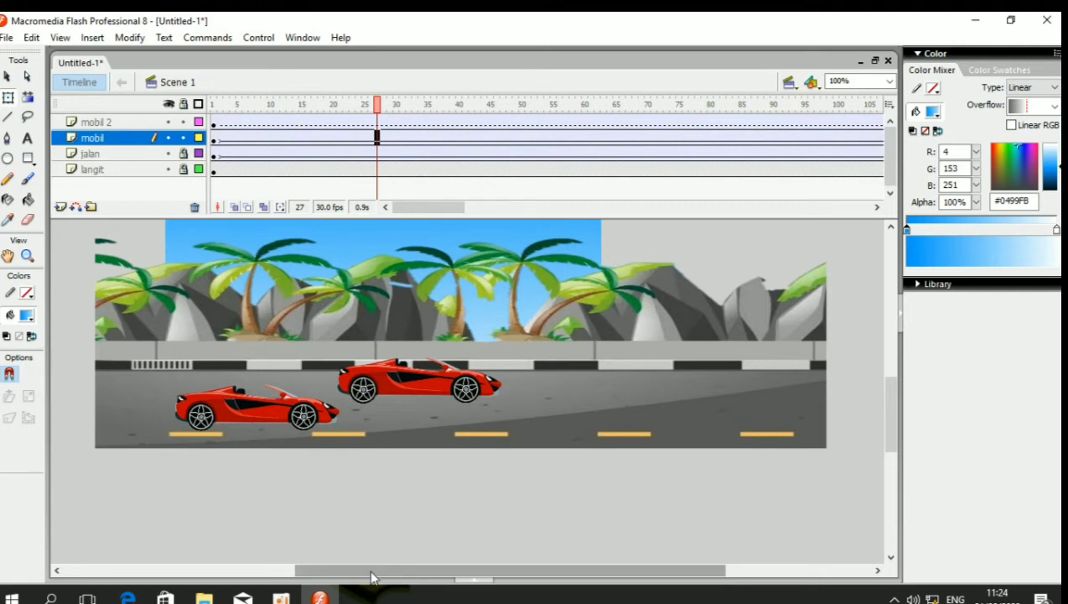
Insert a keyframe at frame 110 of the mobil 2 layer.
{"action": "left_click_drag", "start_coordinate": [372, 572], "coordinate": [460, 572]}
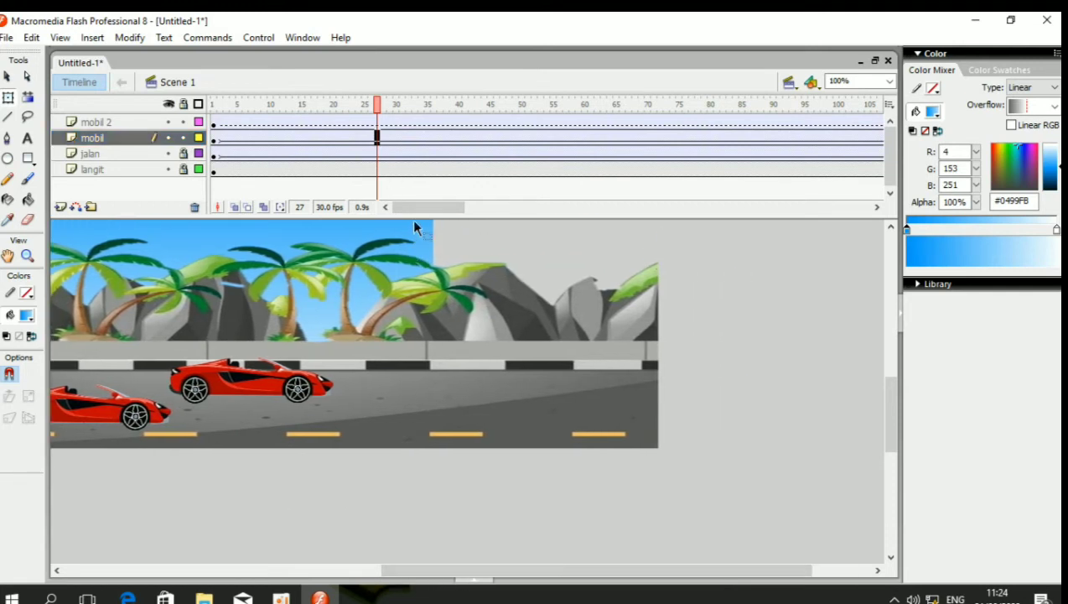
{"action": "left_click_drag", "start_coordinate": [415, 207], "coordinate": [462, 208]}
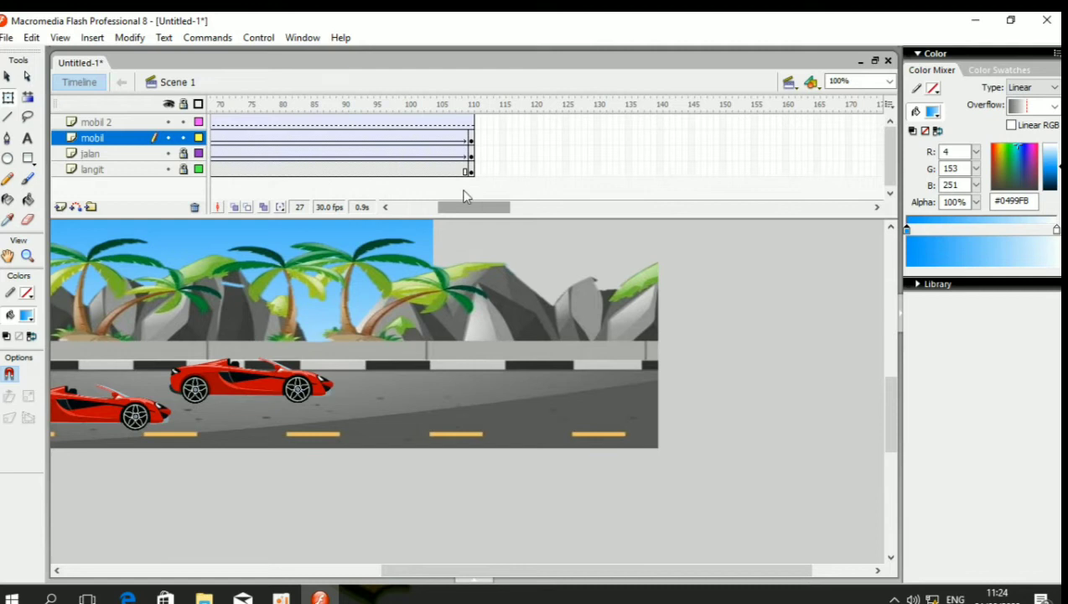
{"action": "left_click", "coordinate": [470, 105]}
{"action": "right_click", "coordinate": [471, 122]}
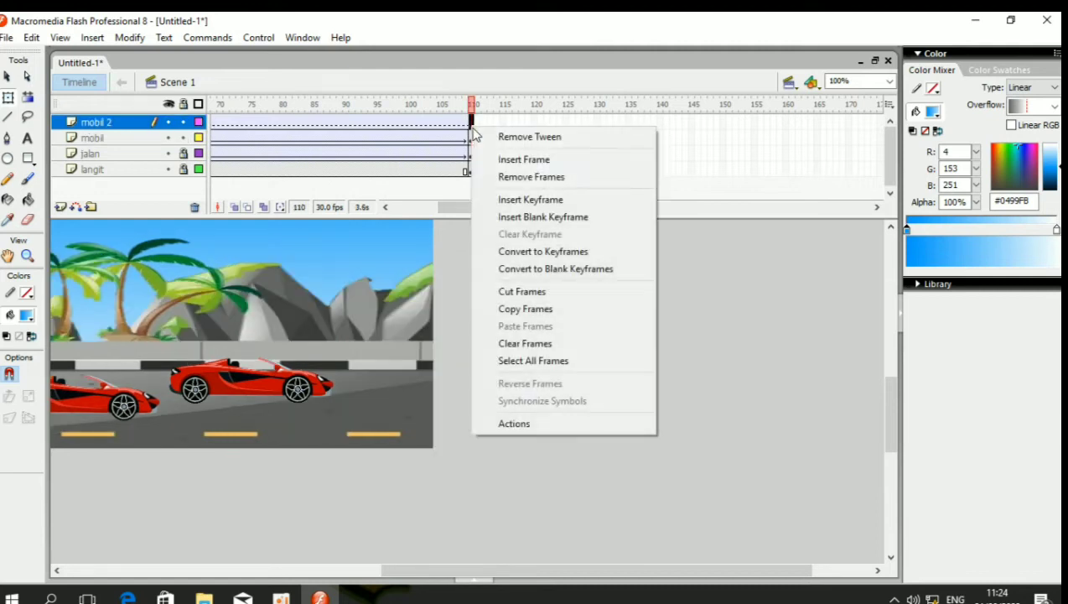
{"action": "left_click", "coordinate": [541, 201]}
Insert keyframes at frames 23 and 55 of the mobil 2 layer.
{"action": "mouse_move", "coordinate": [465, 208]}
{"action": "left_mouse_down"}
{"action": "mouse_move", "coordinate": [410, 197]}
{"action": "mouse_move", "coordinate": [465, 210]}
{"action": "left_mouse_up"}
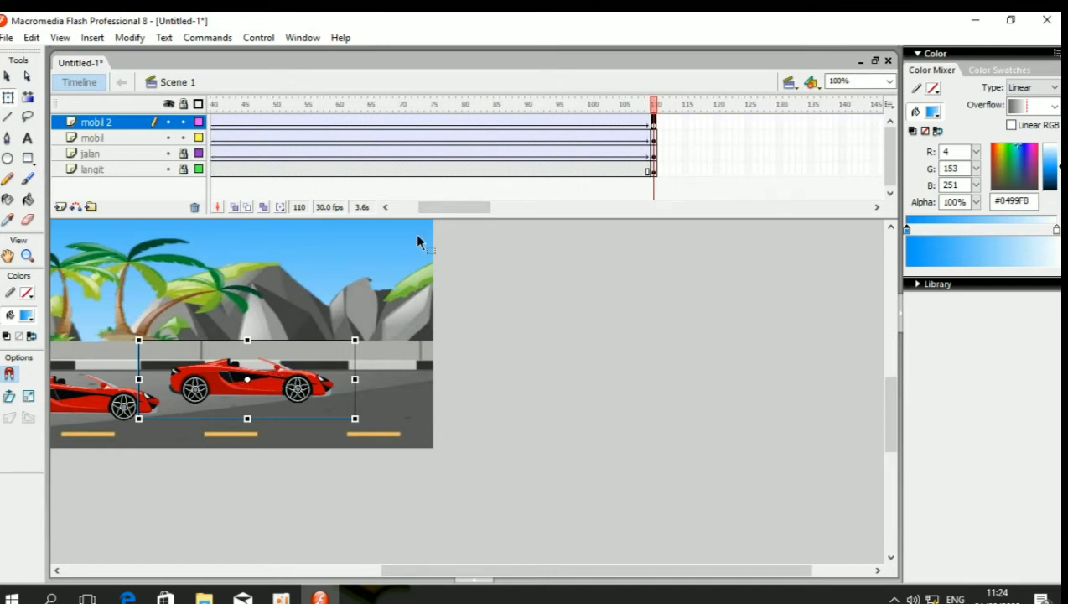
{"action": "left_click_drag", "start_coordinate": [441, 208], "coordinate": [416, 208]}
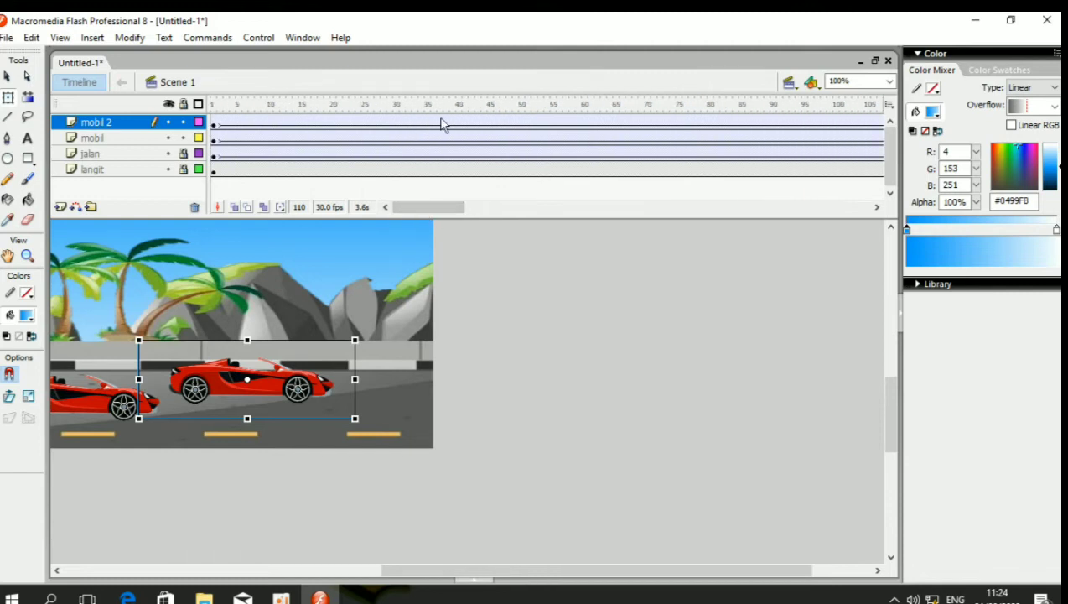
{"action": "left_click", "coordinate": [440, 122]}
{"action": "left_click", "coordinate": [345, 122]}
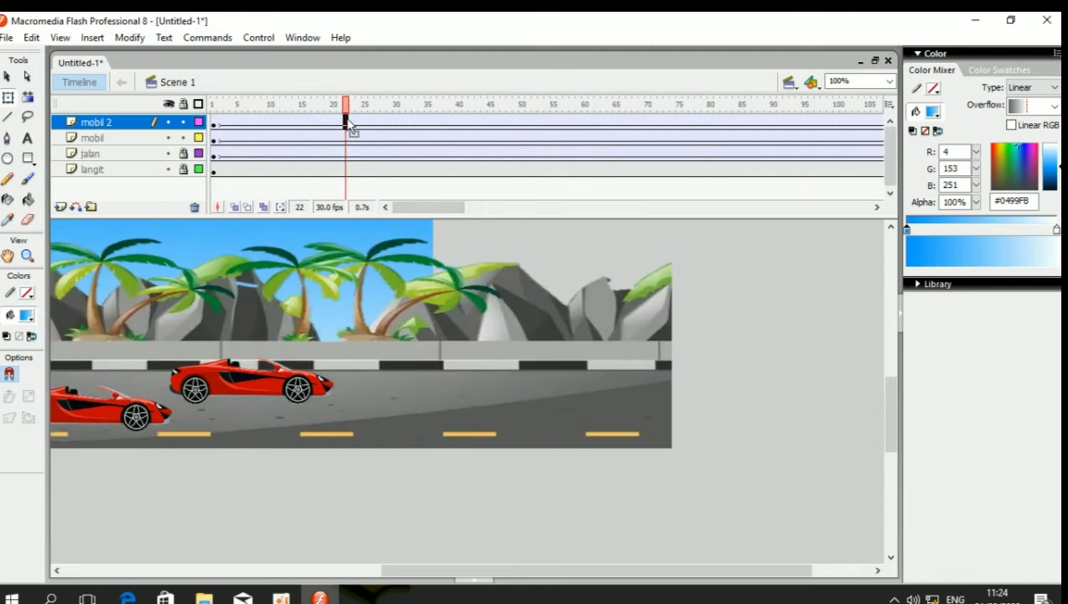
{"action": "left_click", "coordinate": [351, 122]}
{"action": "right_click", "coordinate": [352, 123]}
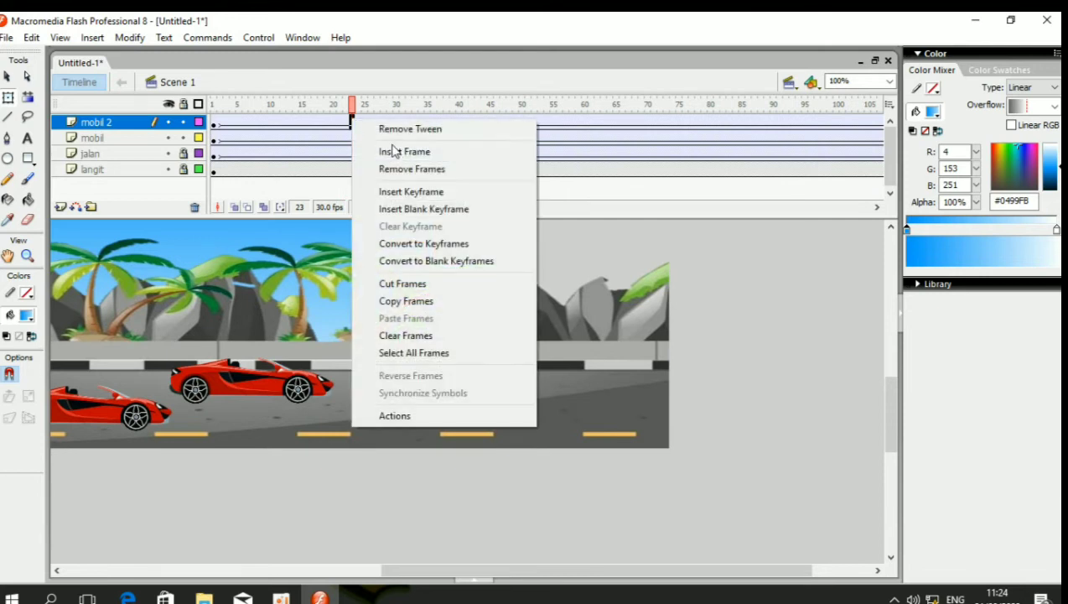
{"action": "left_click", "coordinate": [427, 191]}
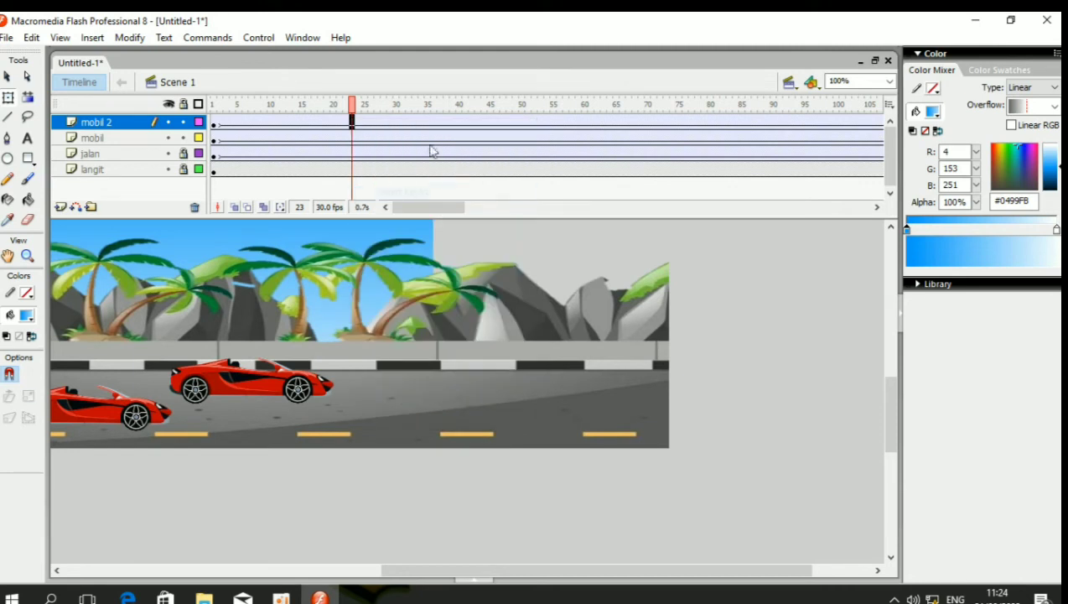
{"action": "left_click", "coordinate": [539, 126]}
{"action": "right_click", "coordinate": [552, 125]}
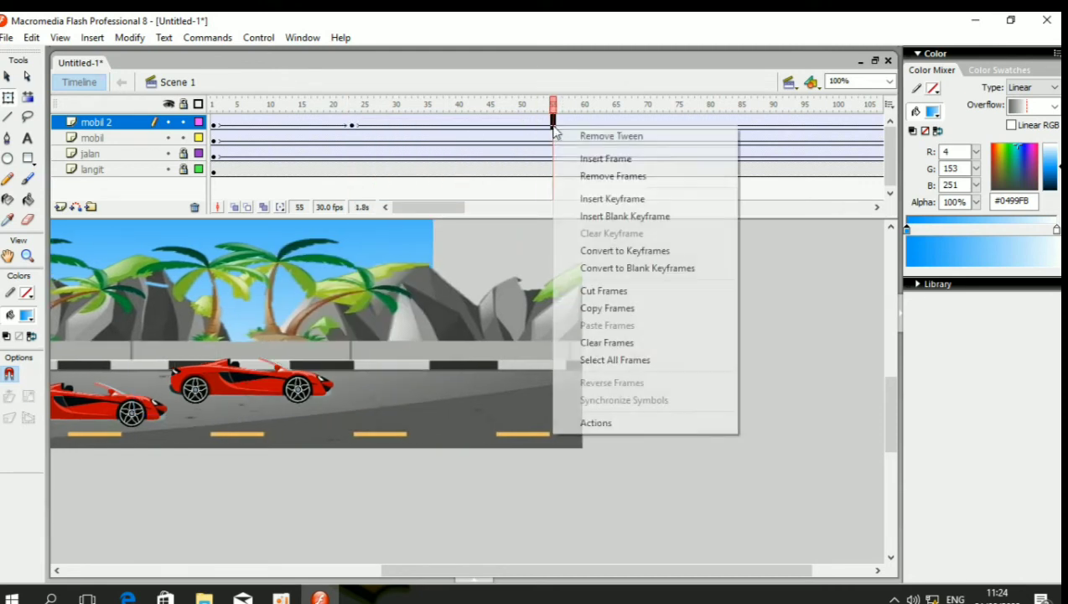
{"action": "left_click", "coordinate": [615, 199]}
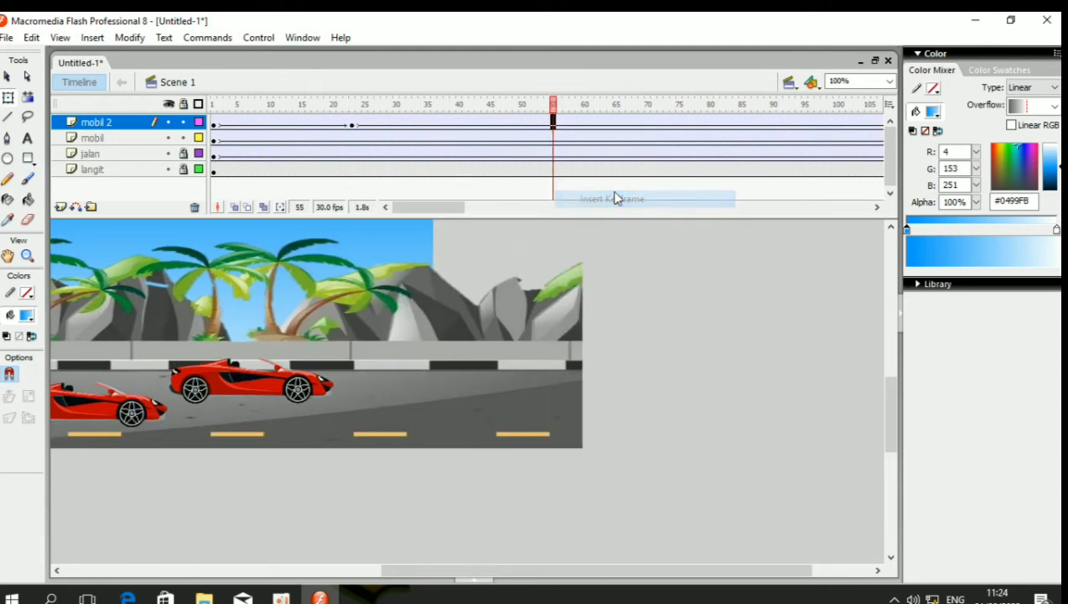
Insert keyframes at frames 55 and 23 of the mobil layer.
{"action": "right_click", "coordinate": [553, 139]}
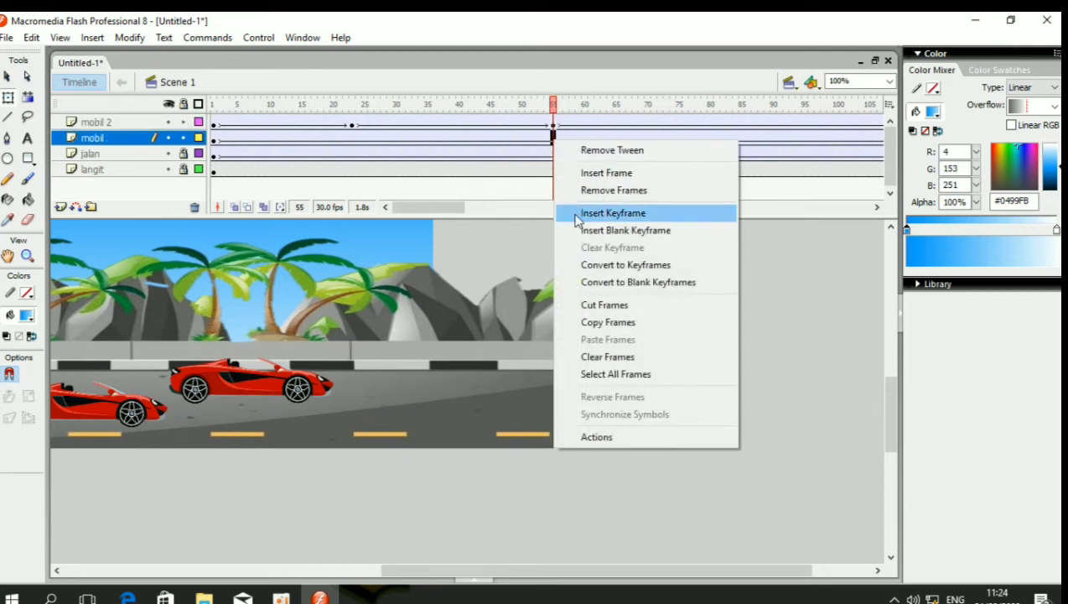
{"action": "left_click", "coordinate": [577, 215]}
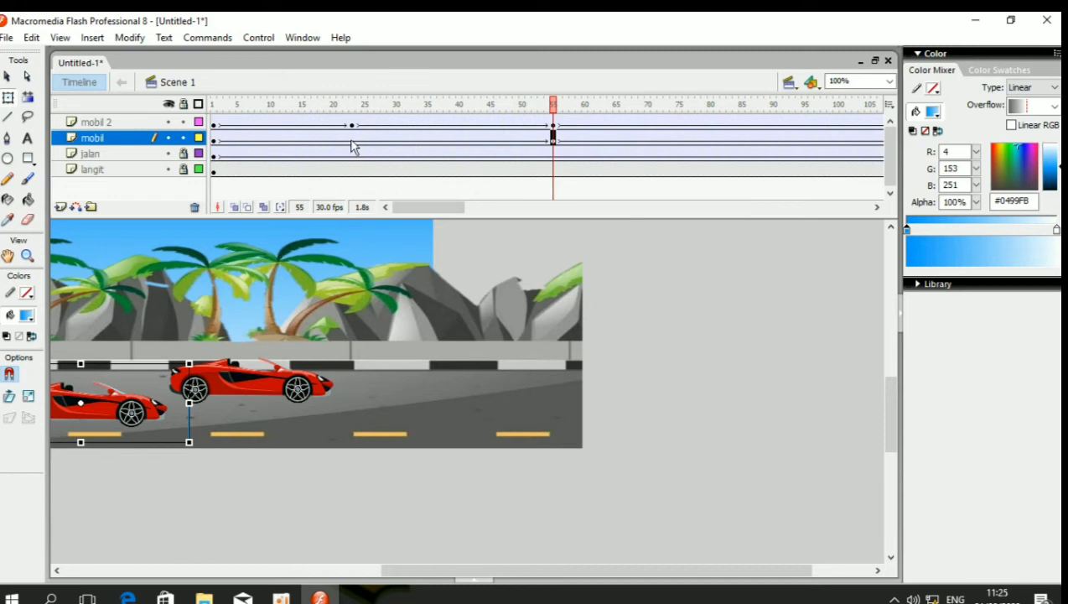
{"action": "right_click", "coordinate": [352, 141]}
{"action": "left_click", "coordinate": [459, 215]}
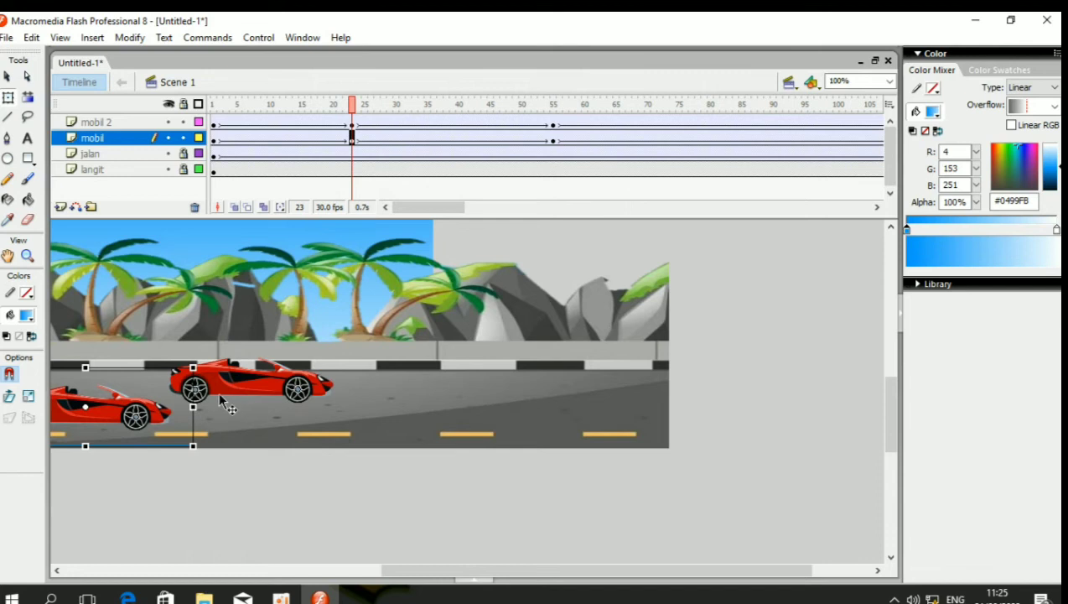
Move both cars forward along the road at frame 23, keeping the mobil 2 car ahead of the first.
{"action": "left_click_drag", "start_coordinate": [132, 419], "coordinate": [235, 401]}
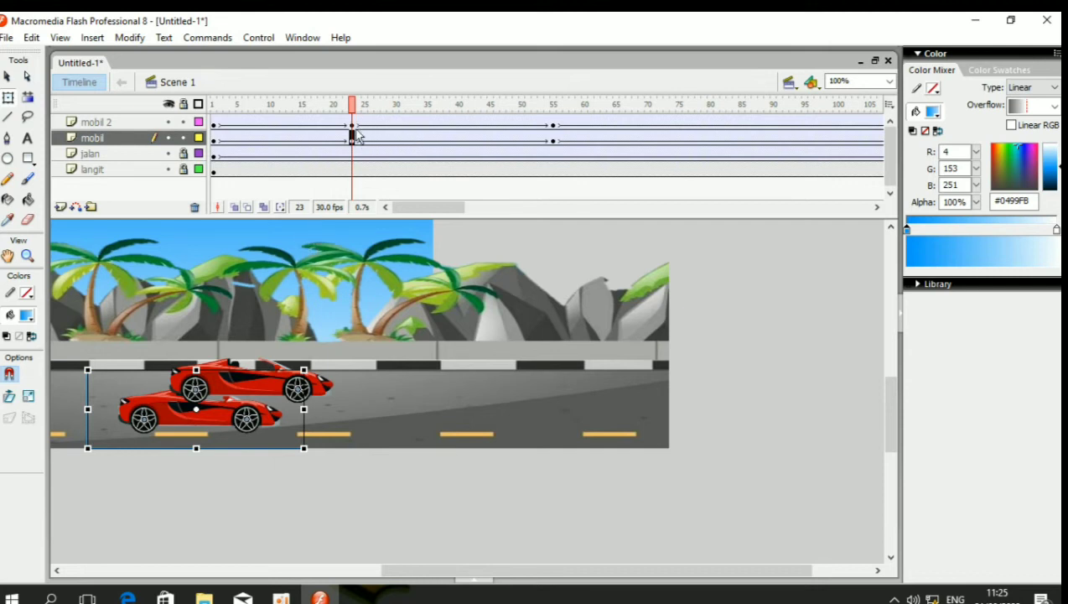
{"action": "left_click", "coordinate": [352, 123]}
{"action": "left_click_drag", "start_coordinate": [295, 373], "coordinate": [411, 374]}
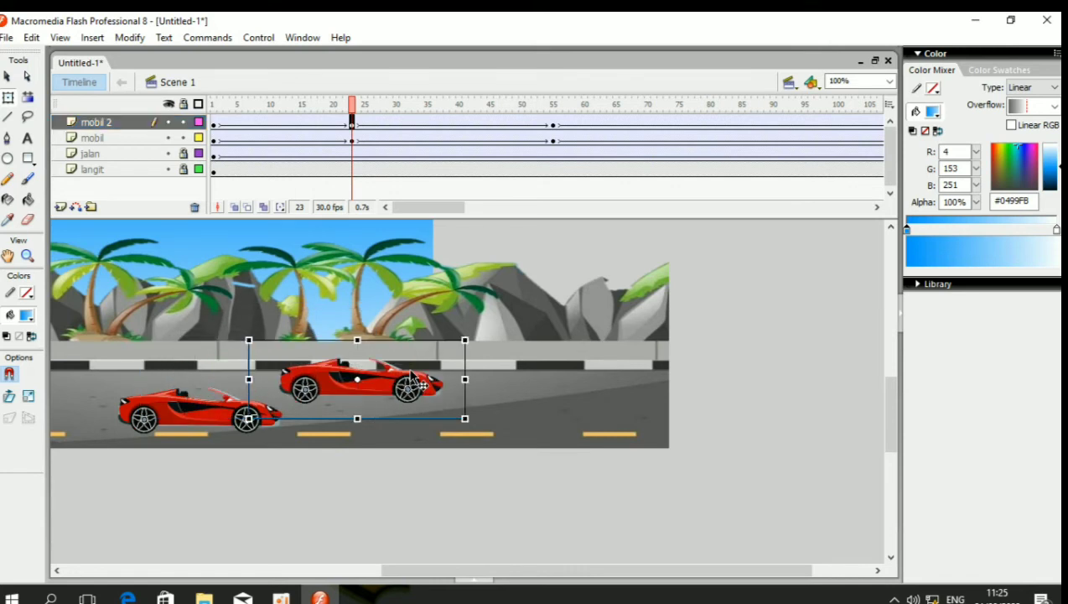
Move the mobil 2 car backward along the road at its frame 55 keyframe.
{"action": "left_click", "coordinate": [549, 125]}
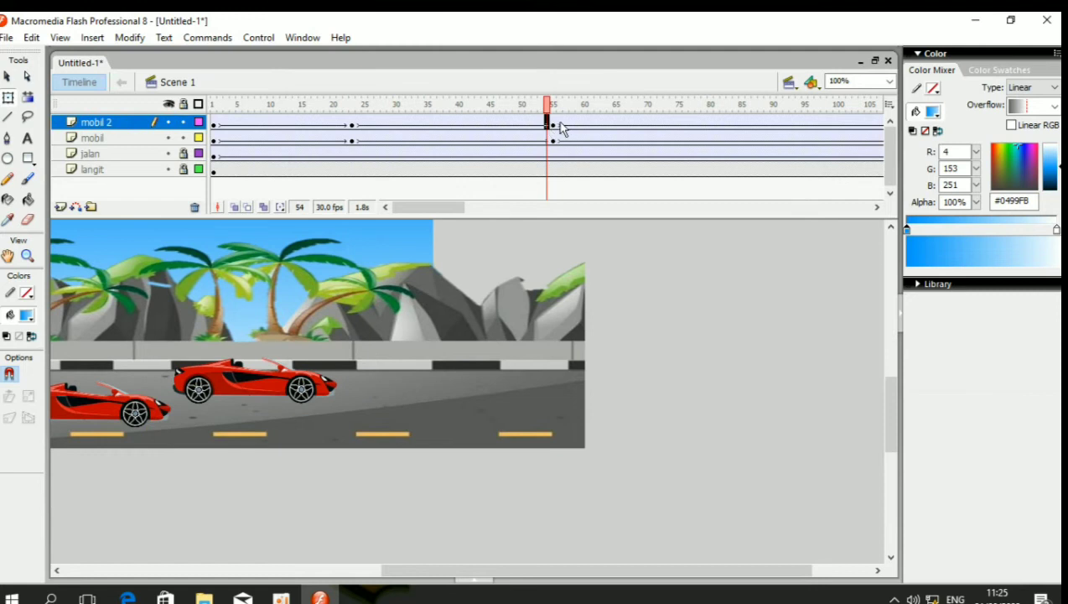
{"action": "left_click", "coordinate": [553, 125]}
{"action": "left_click_drag", "start_coordinate": [289, 388], "coordinate": [176, 378]}
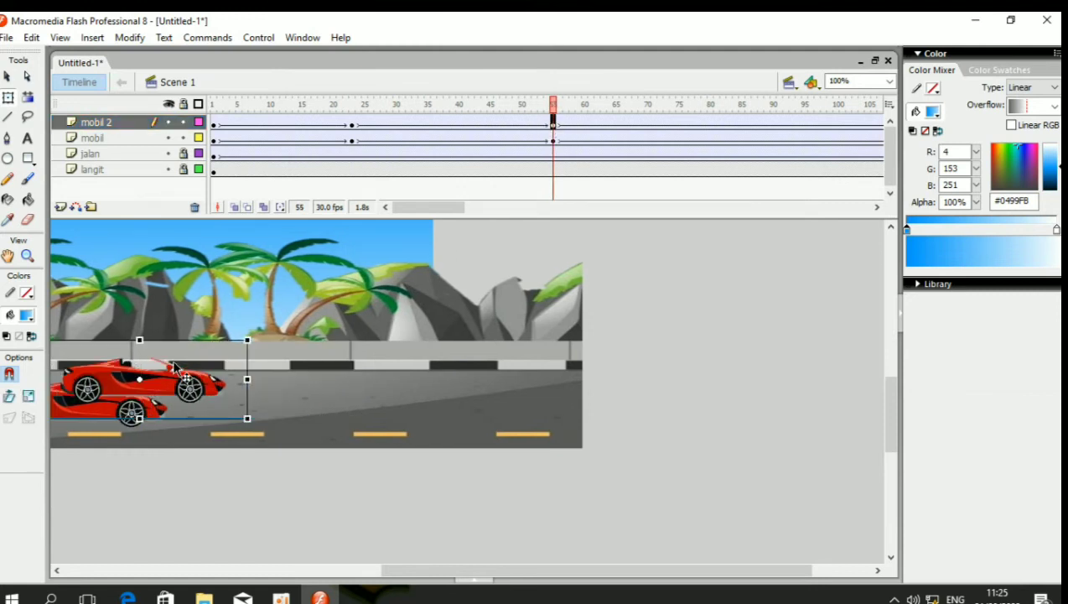
{"action": "scroll", "coordinate": [152, 415], "scroll_direction": "down", "scroll_amount": 3}
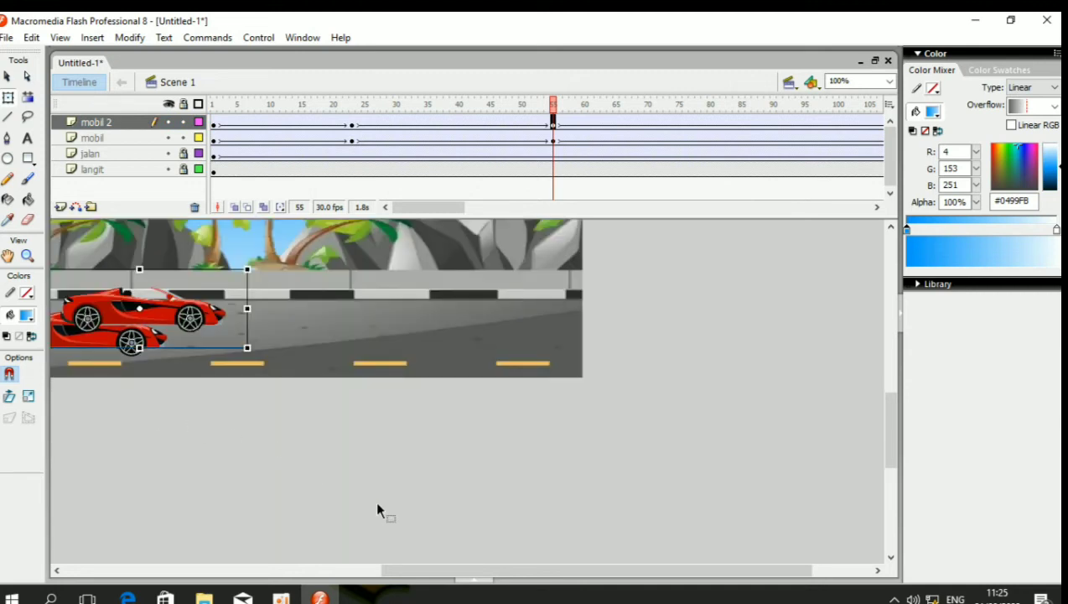
{"action": "left_click_drag", "start_coordinate": [414, 568], "coordinate": [287, 523]}
{"action": "left_click", "coordinate": [557, 140]}
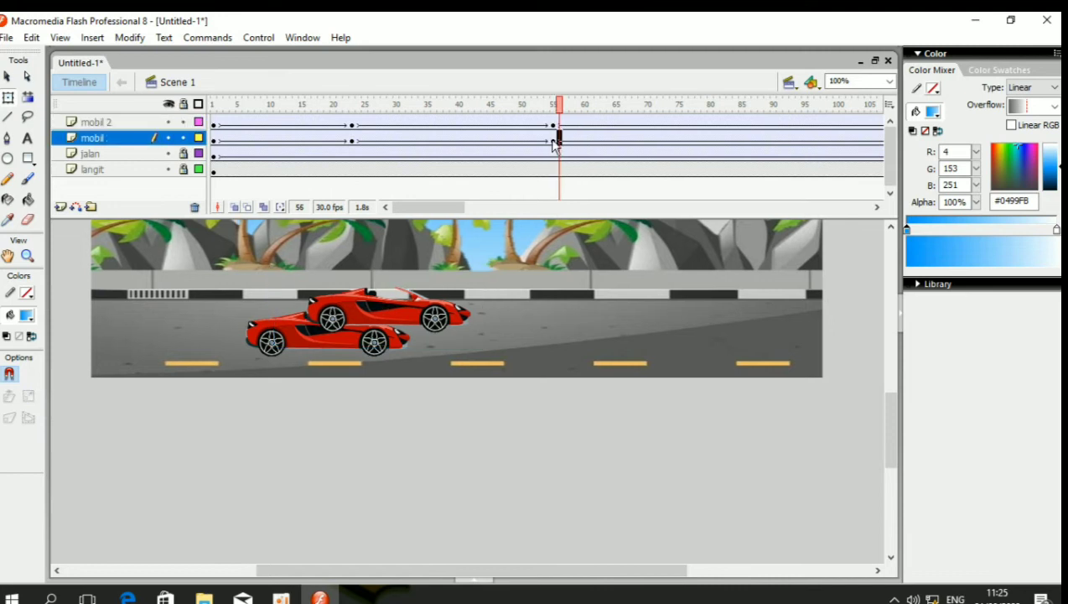
{"action": "left_click", "coordinate": [546, 139]}
{"action": "left_click_drag", "start_coordinate": [316, 344], "coordinate": [293, 345]}
{"action": "key", "text": "ctrl+z"}
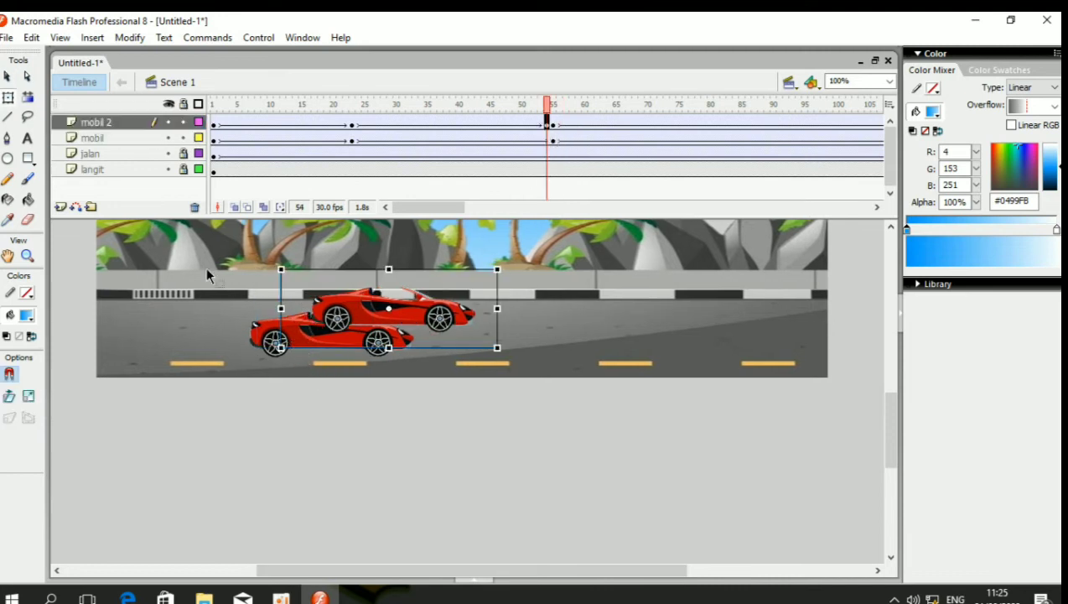
{"action": "left_click", "coordinate": [184, 123]}
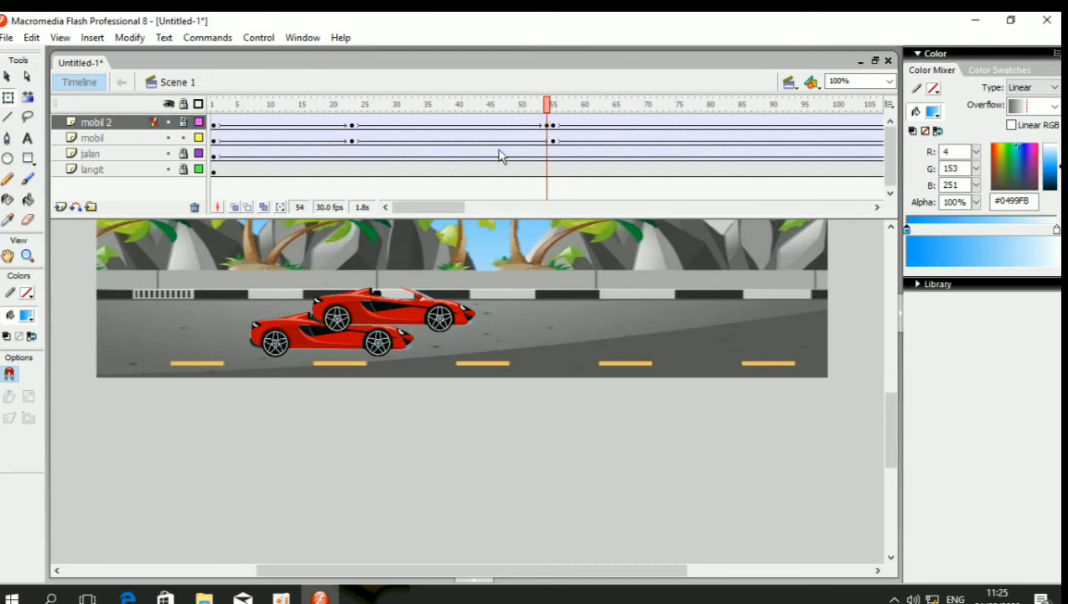
{"action": "left_click", "coordinate": [546, 122]}
{"action": "left_click", "coordinate": [554, 131]}
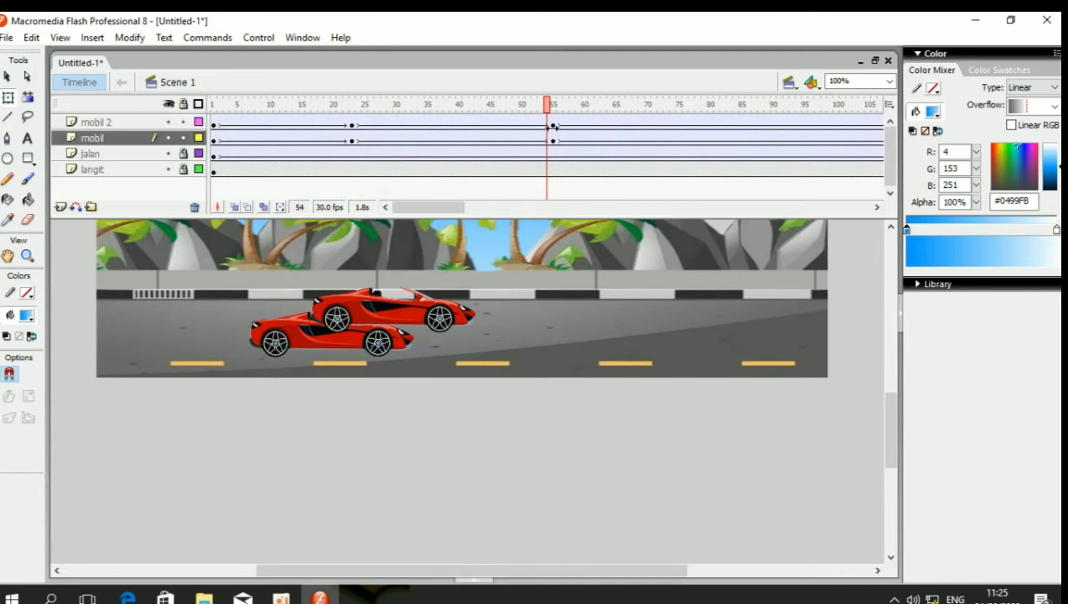
Lock the mobil 2 layer and move the mobil car backward at frame 55, behind the second car.
{"action": "left_click", "coordinate": [184, 126]}
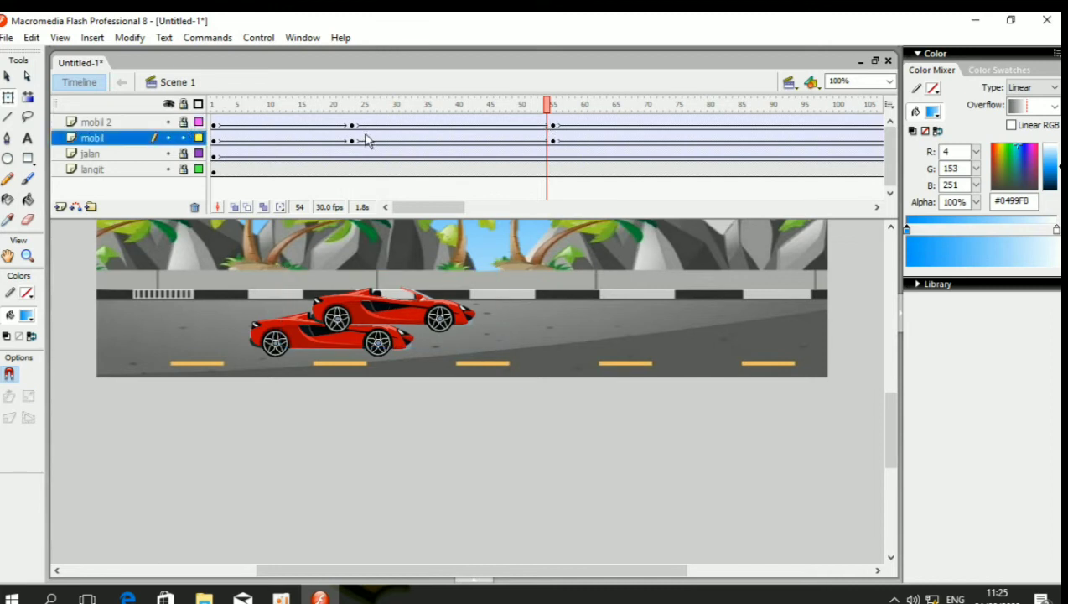
{"action": "left_click", "coordinate": [551, 143]}
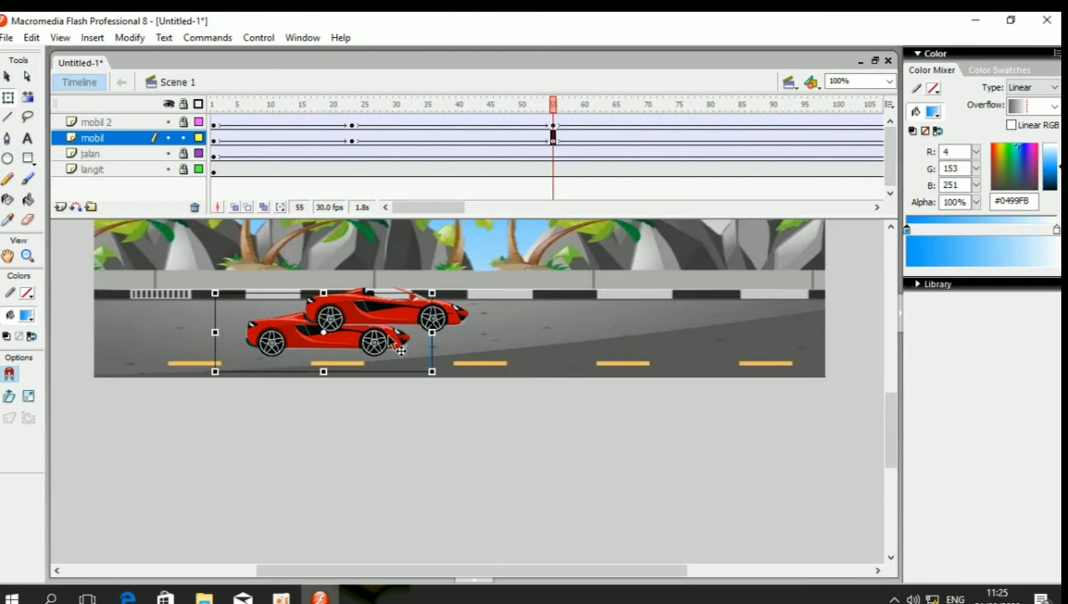
{"action": "left_click_drag", "start_coordinate": [395, 358], "coordinate": [297, 340]}
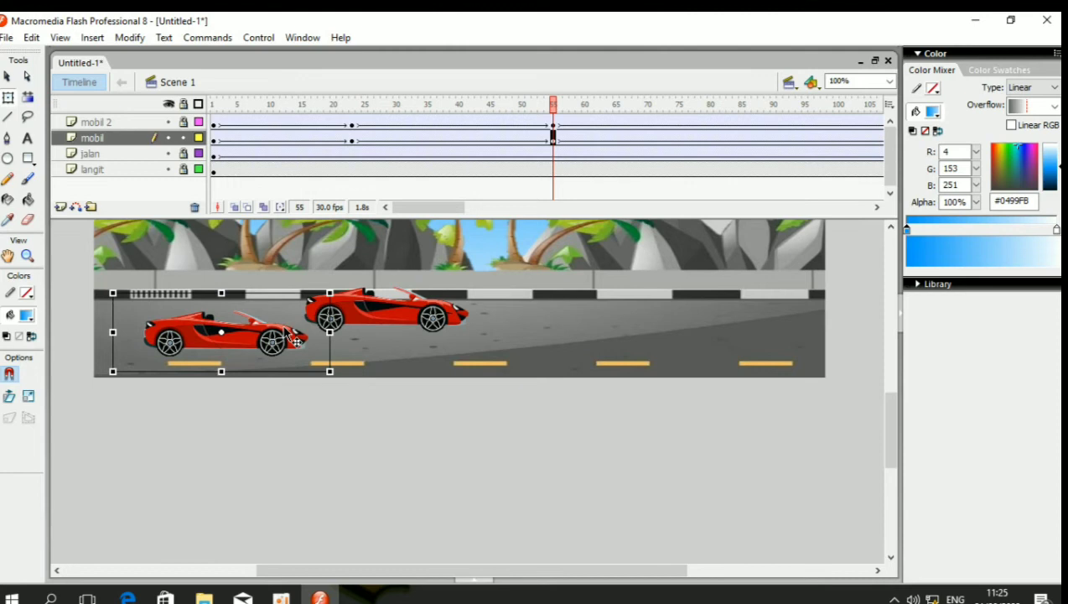
Test the movie to check the motion of both cars, and close the preview.
{"action": "left_click", "coordinate": [518, 403]}
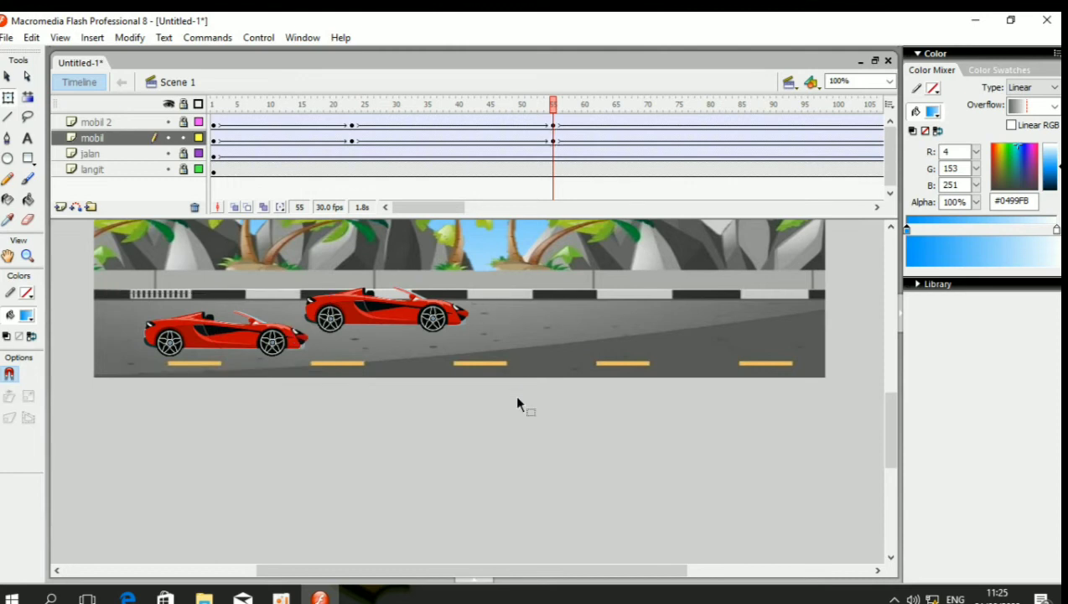
{"action": "key", "text": "ctrl+Return"}
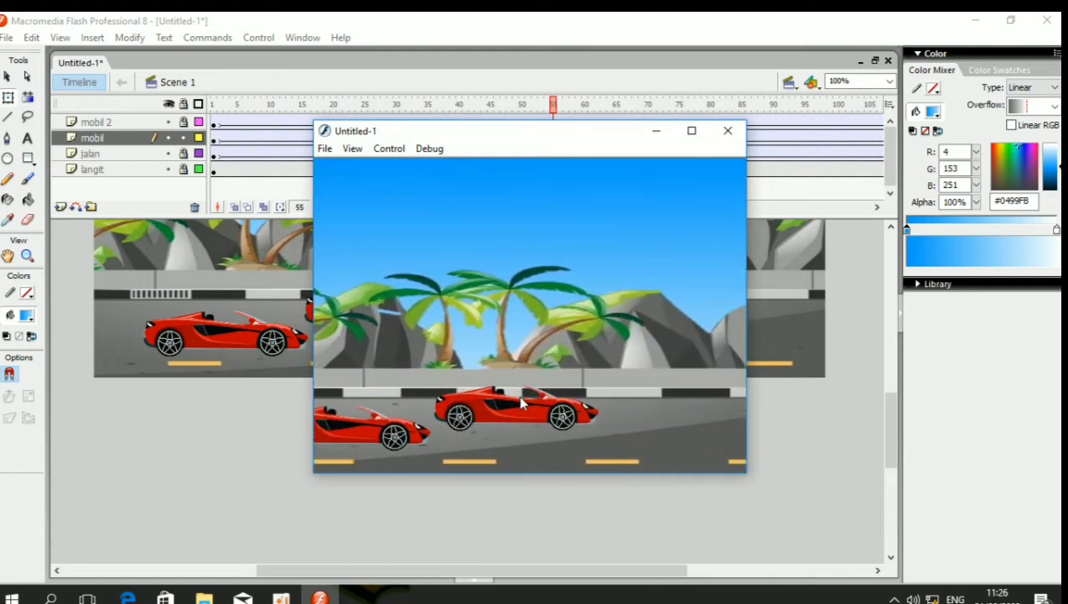
{"action": "left_click", "coordinate": [728, 131]}
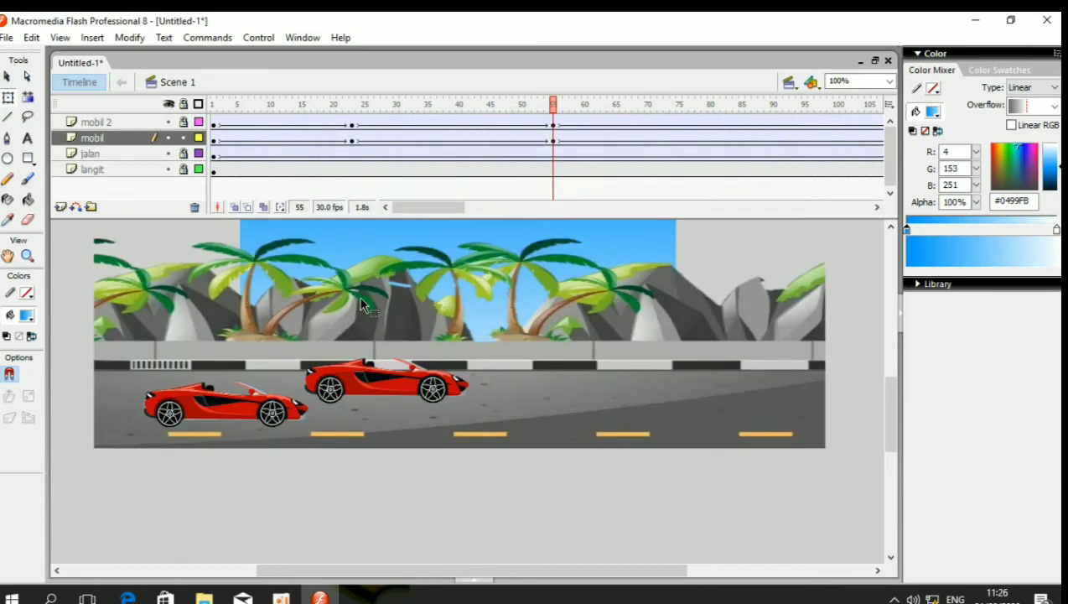
{"action": "scroll", "coordinate": [362, 303], "scroll_direction": "up", "scroll_amount": 2}
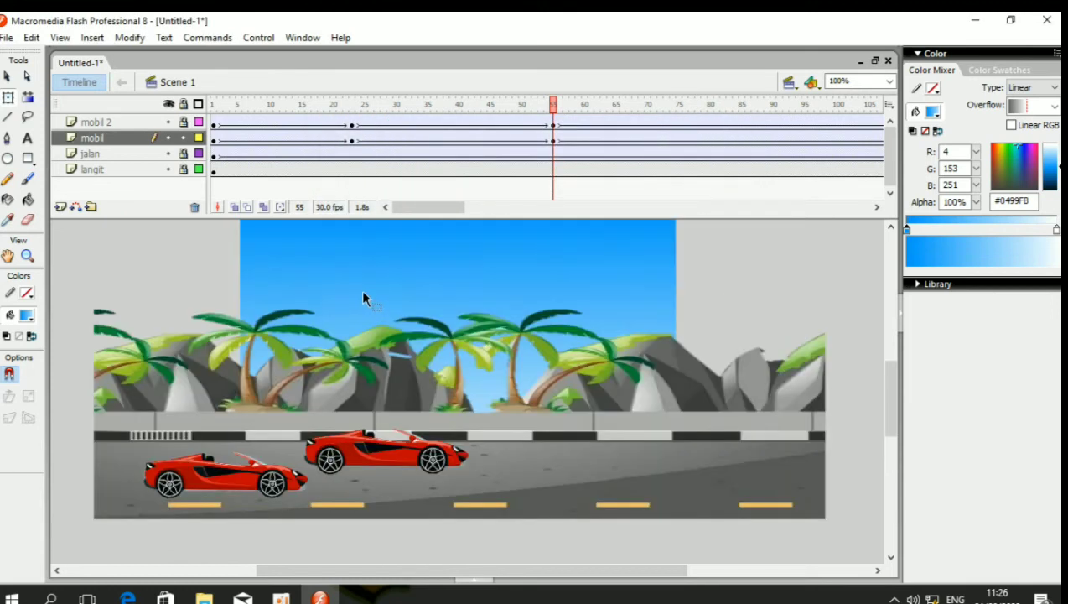
Unlock the mobil 2 layer and shift both cars backward along the road at their frame 23 keyframes.
{"action": "left_click", "coordinate": [553, 123]}
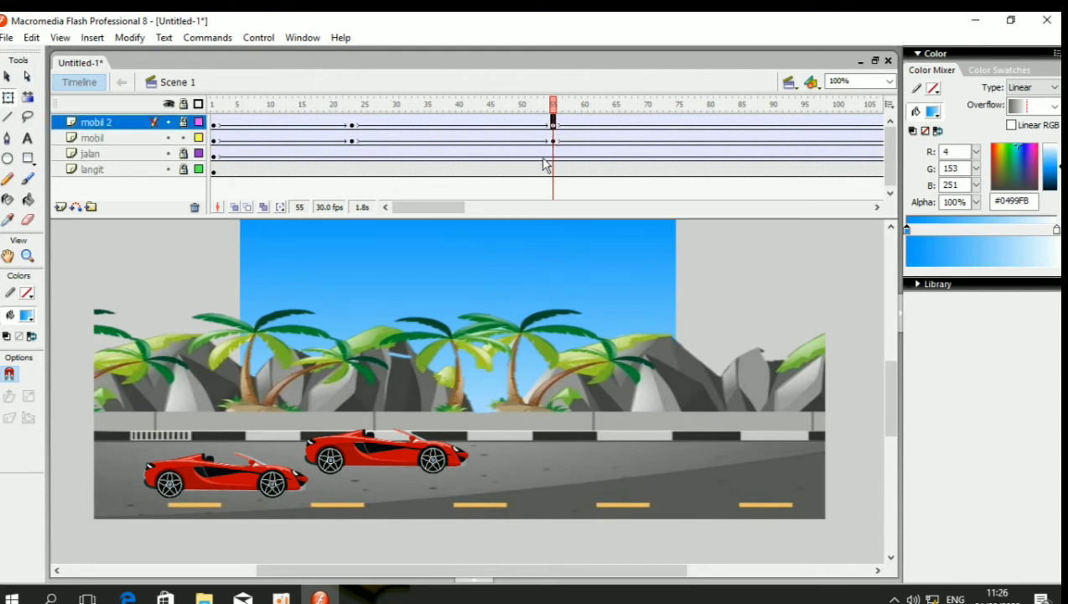
{"action": "left_click", "coordinate": [548, 140]}
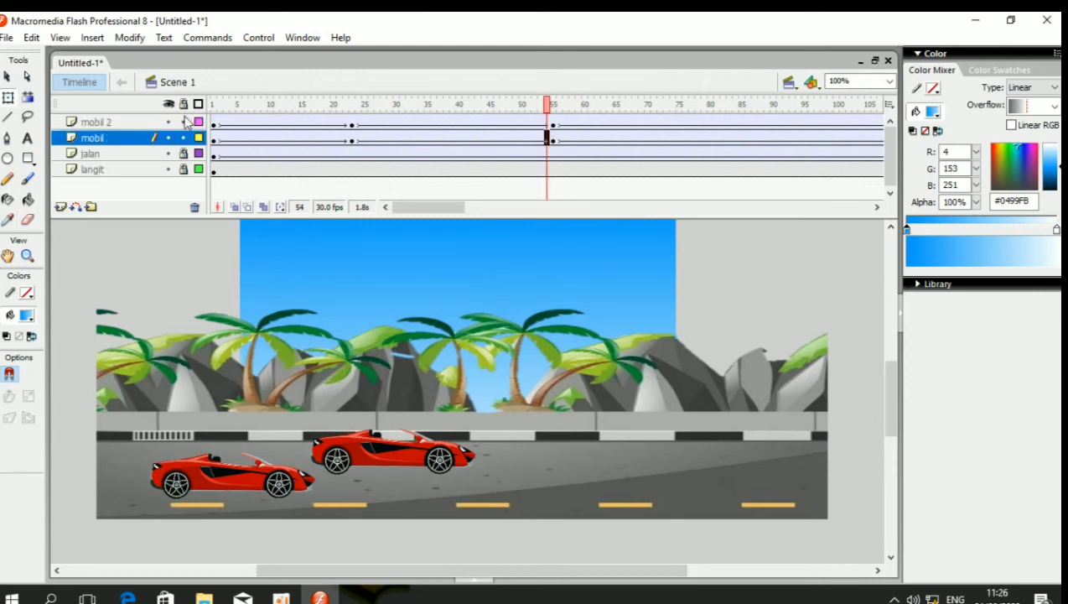
{"action": "left_click", "coordinate": [421, 302]}
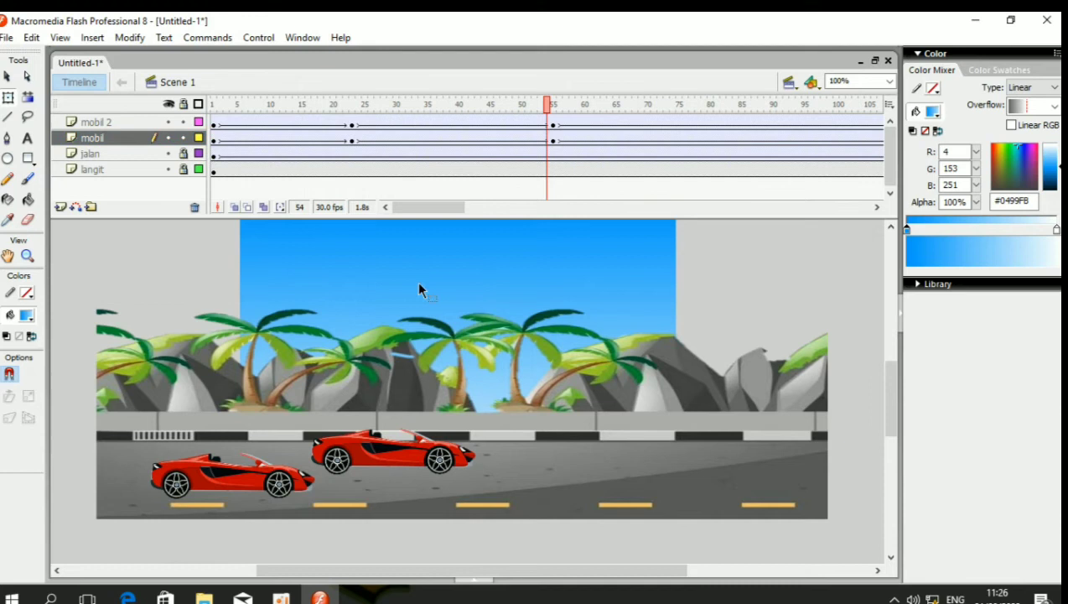
{"action": "left_click", "coordinate": [351, 125]}
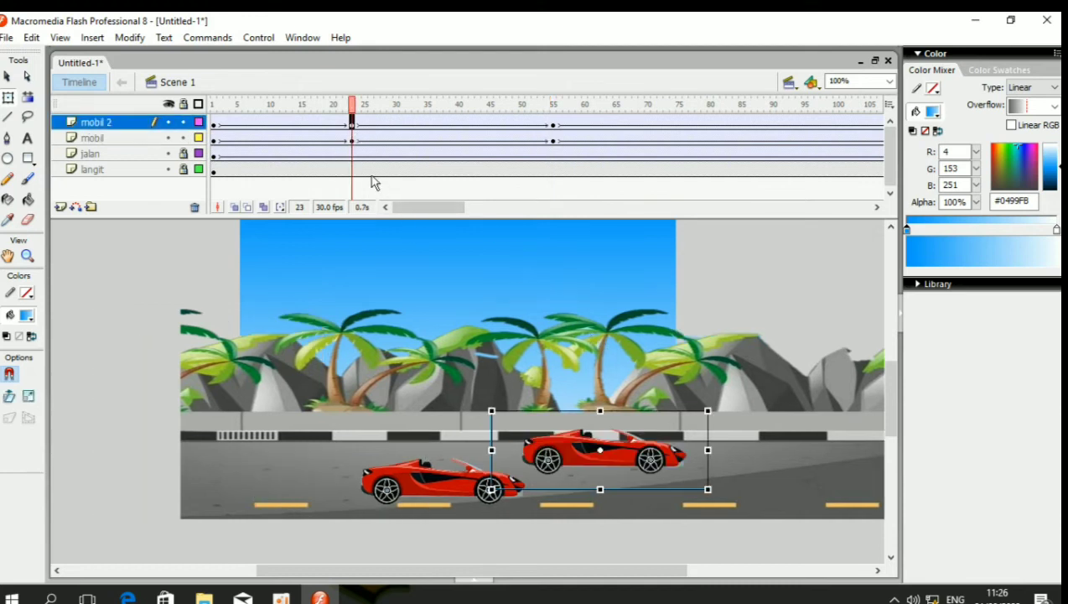
{"action": "left_click_drag", "start_coordinate": [610, 455], "coordinate": [564, 455]}
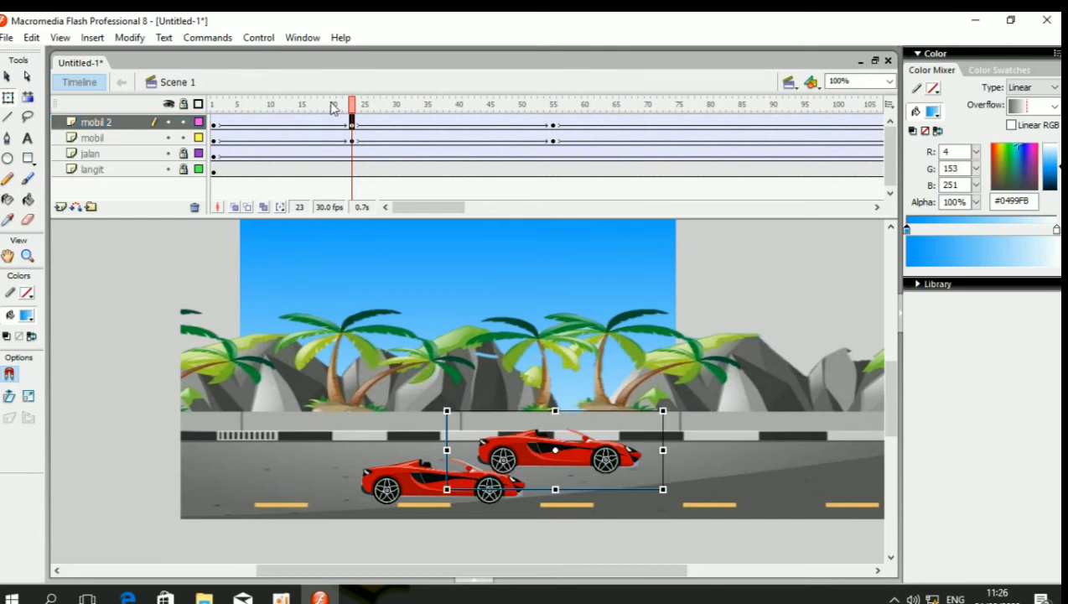
{"action": "left_click", "coordinate": [352, 140]}
{"action": "left_click_drag", "start_coordinate": [411, 490], "coordinate": [357, 495]}
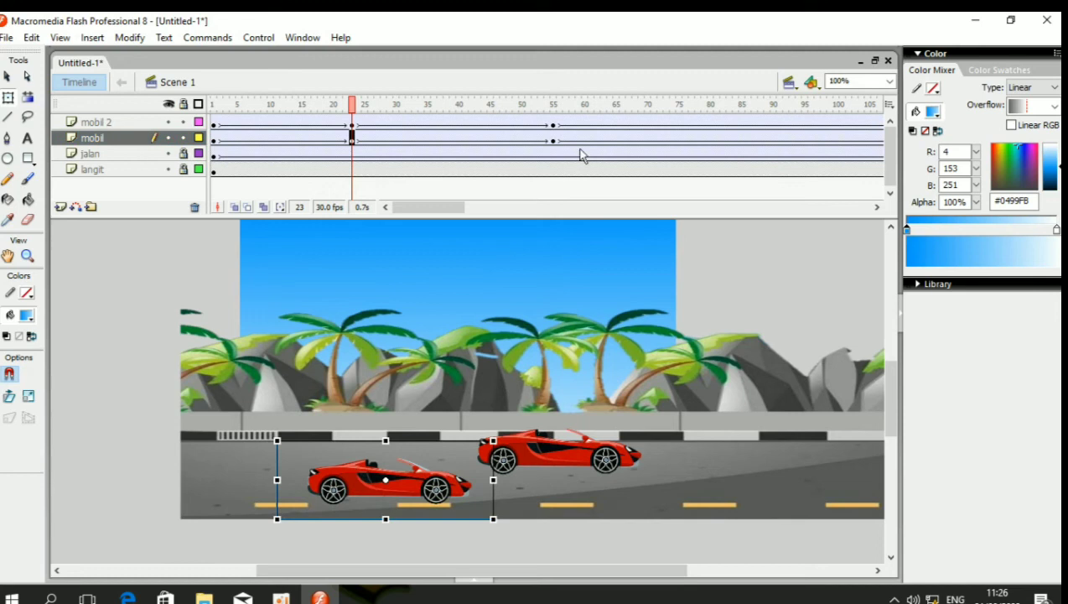
Move both cars forward along the road at frame 55, placing the mobil 2 car well ahead of the mobil car.
{"action": "left_click", "coordinate": [552, 125]}
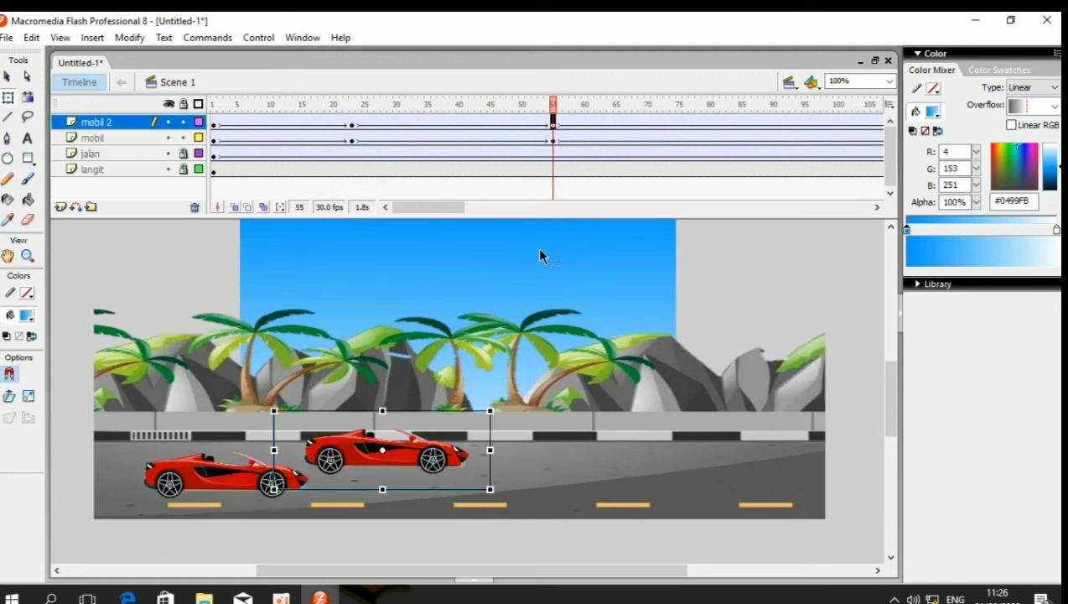
{"action": "left_click_drag", "start_coordinate": [355, 472], "coordinate": [393, 472]}
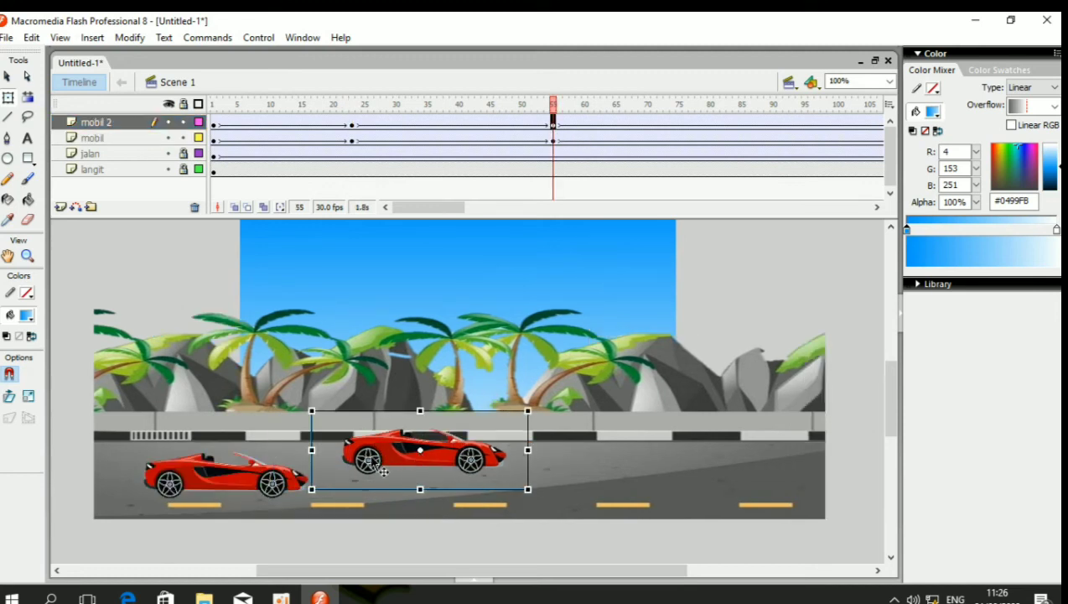
{"action": "left_click", "coordinate": [260, 474]}
{"action": "left_click_drag", "start_coordinate": [257, 468], "coordinate": [351, 468]}
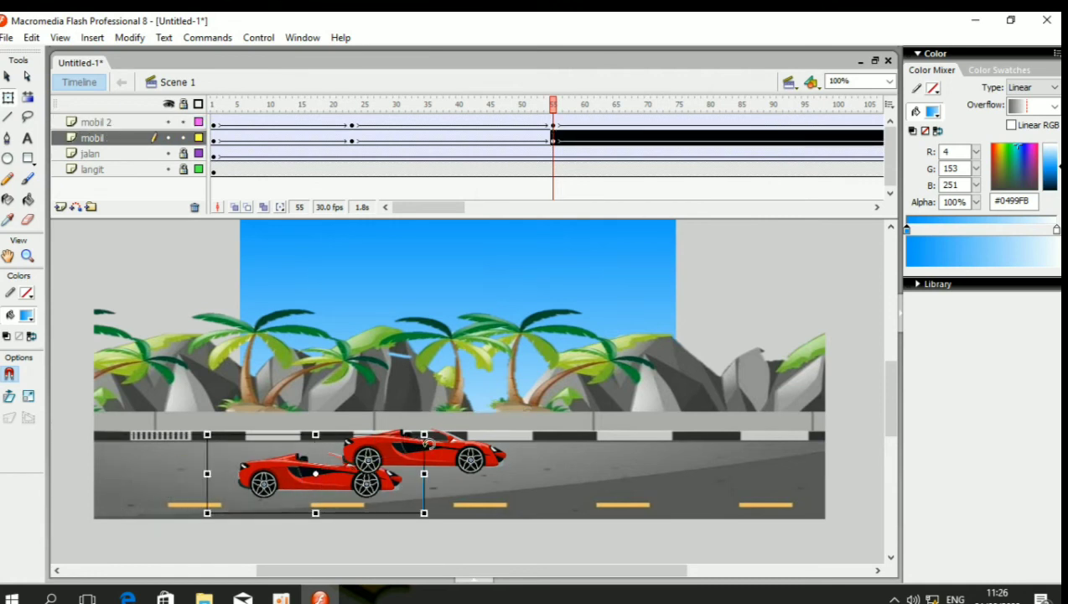
{"action": "left_click", "coordinate": [438, 457]}
{"action": "left_click_drag", "start_coordinate": [439, 457], "coordinate": [591, 457]}
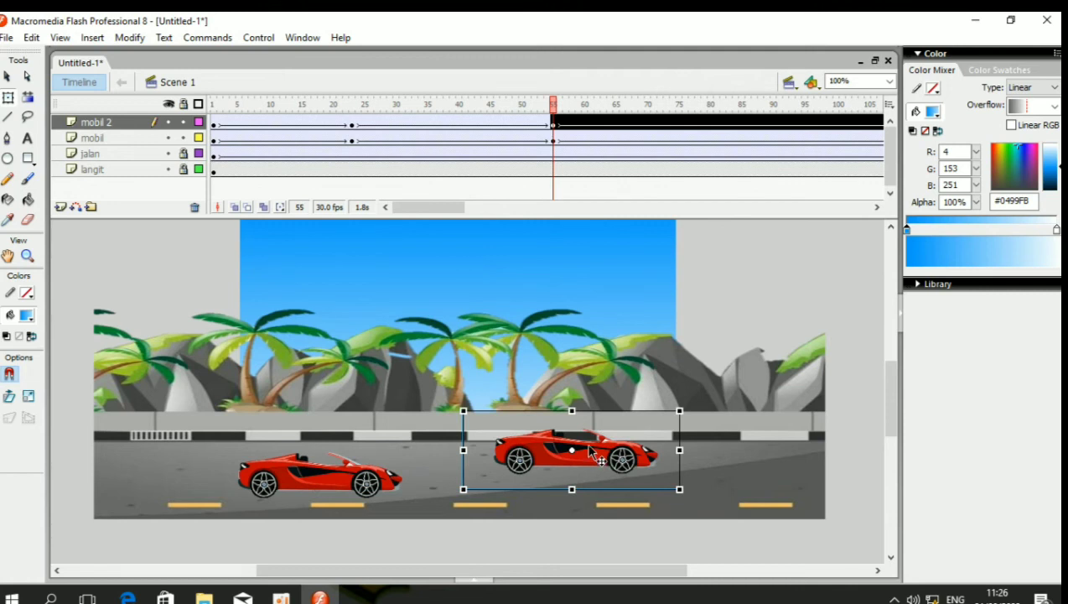
Test the movie to check the revised car motion, and close the preview.
{"action": "key", "text": "ctrl+Return"}
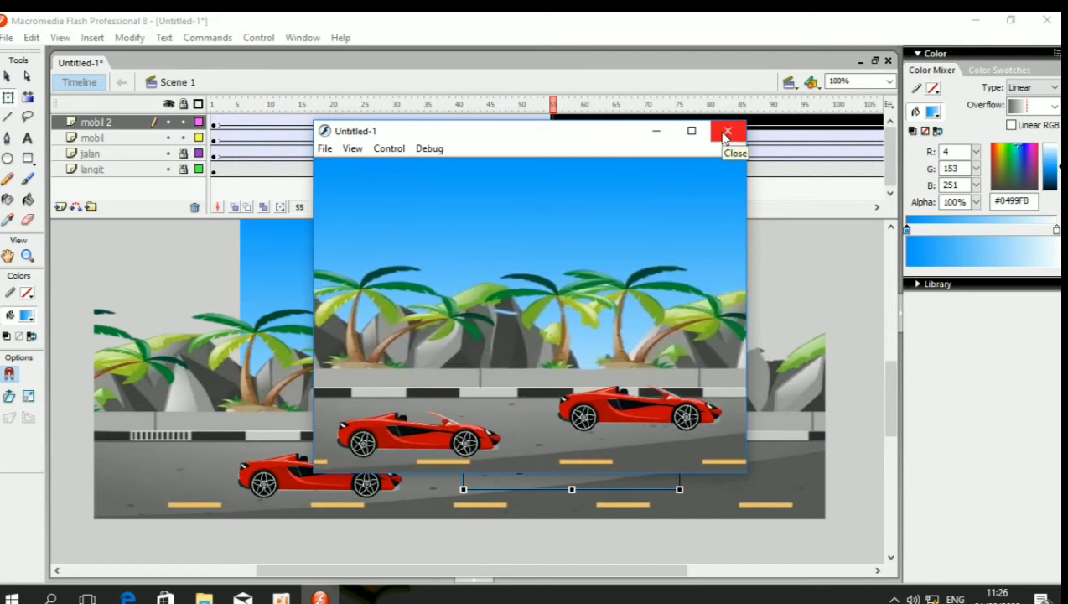
{"action": "left_click", "coordinate": [726, 132]}
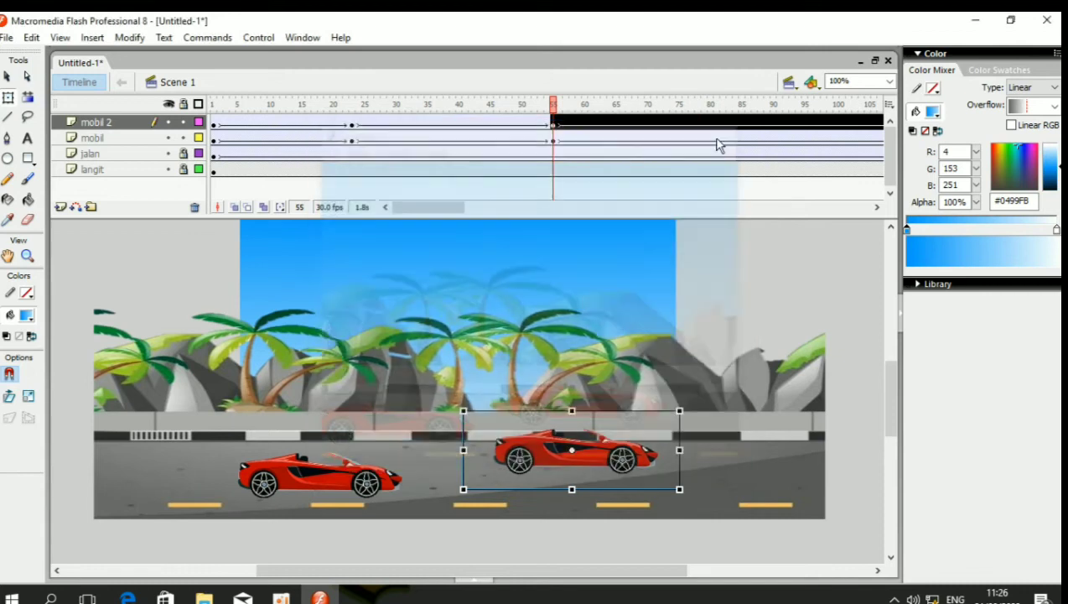
{"action": "left_click_drag", "start_coordinate": [403, 210], "coordinate": [430, 207]}
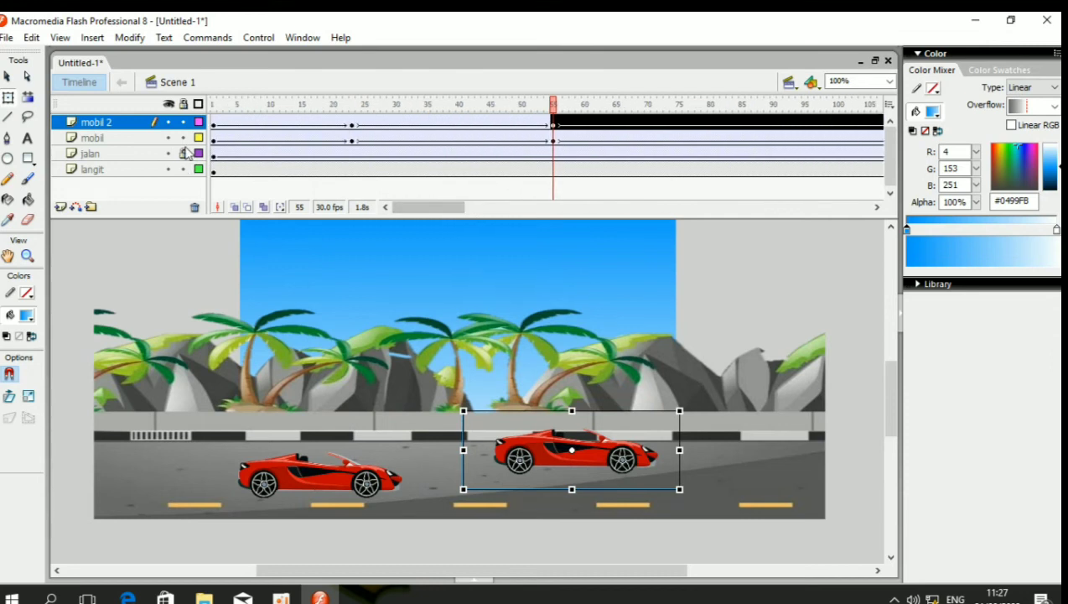
Lock both car layers, unlock the langit layer, and insert langit keyframes at frames 27 and 81.
{"action": "left_click", "coordinate": [183, 123]}
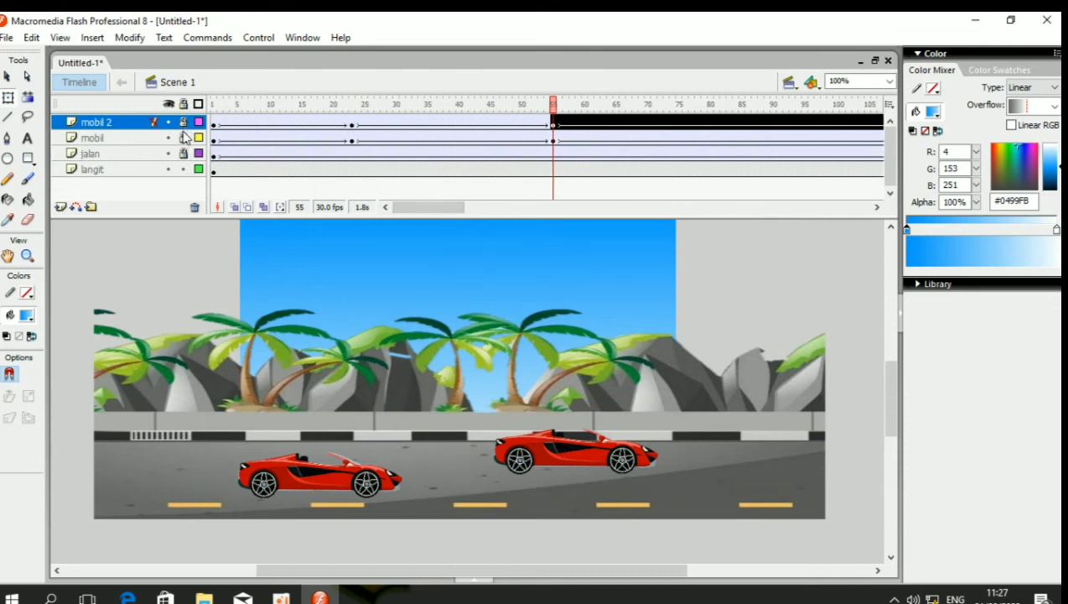
{"action": "left_click", "coordinate": [345, 155]}
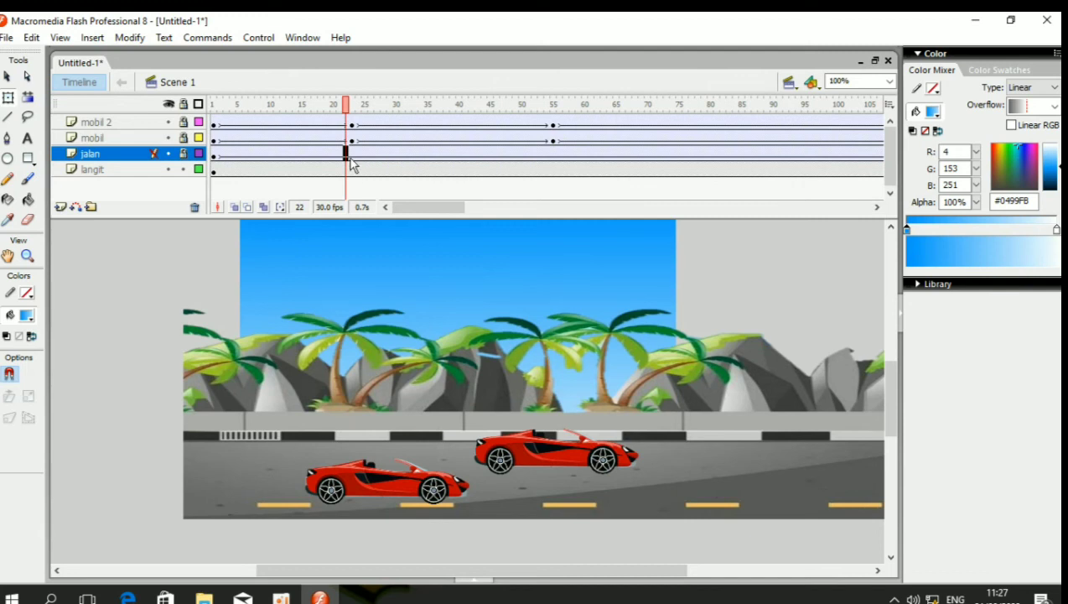
{"action": "left_click", "coordinate": [353, 170]}
{"action": "left_click", "coordinate": [377, 171]}
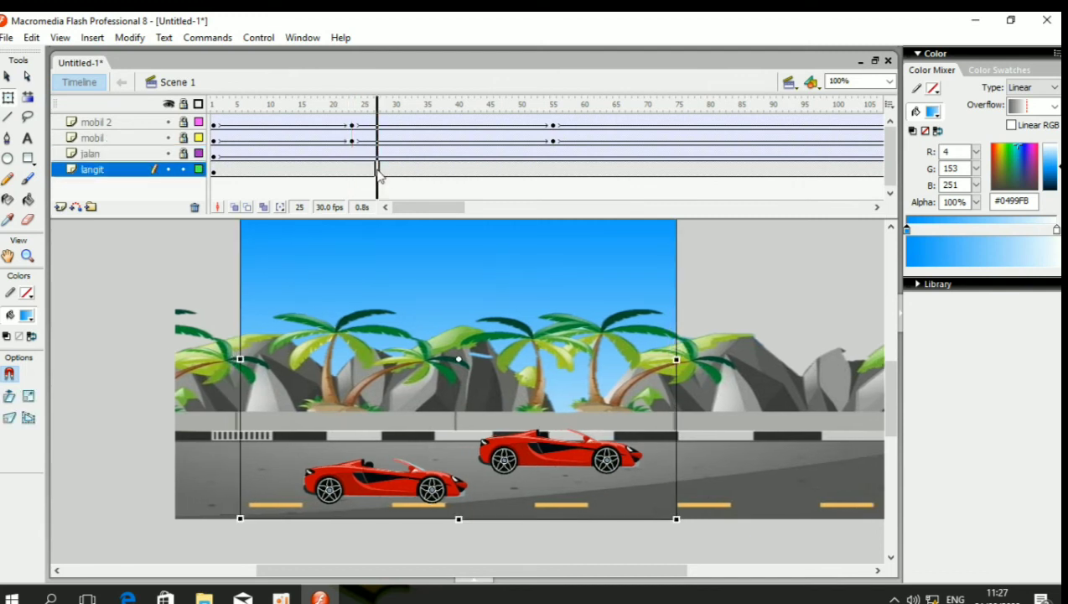
{"action": "right_click", "coordinate": [377, 170]}
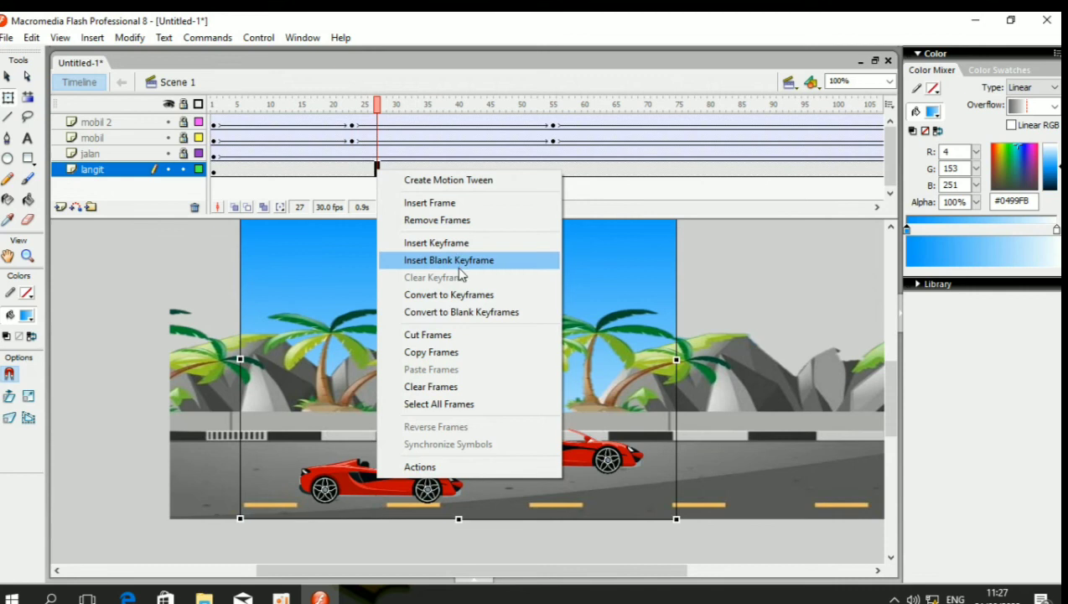
{"action": "left_click", "coordinate": [469, 243]}
{"action": "left_click", "coordinate": [716, 169]}
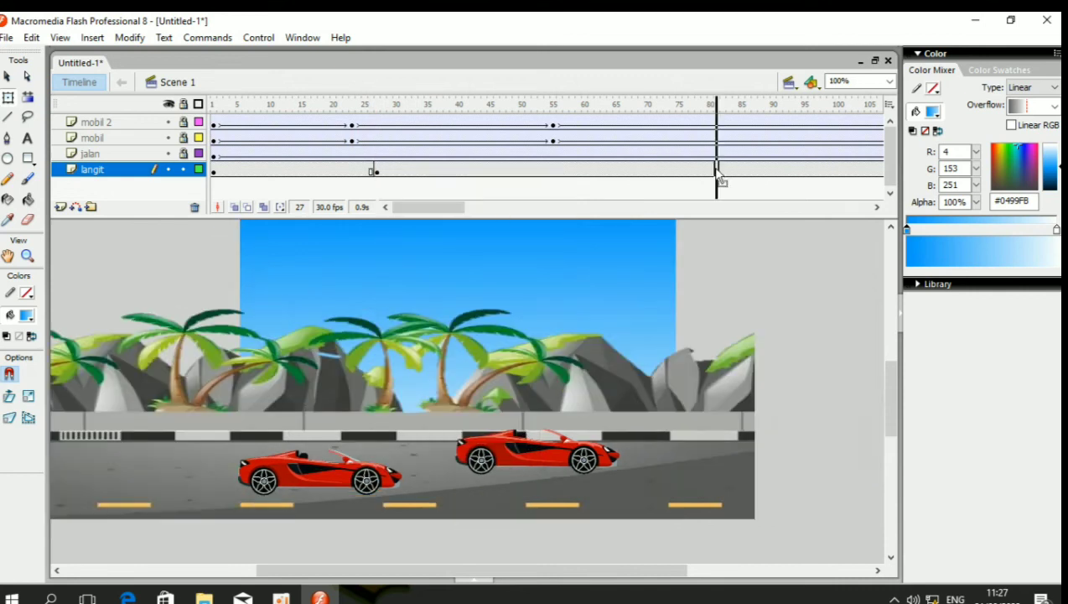
{"action": "right_click", "coordinate": [715, 170]}
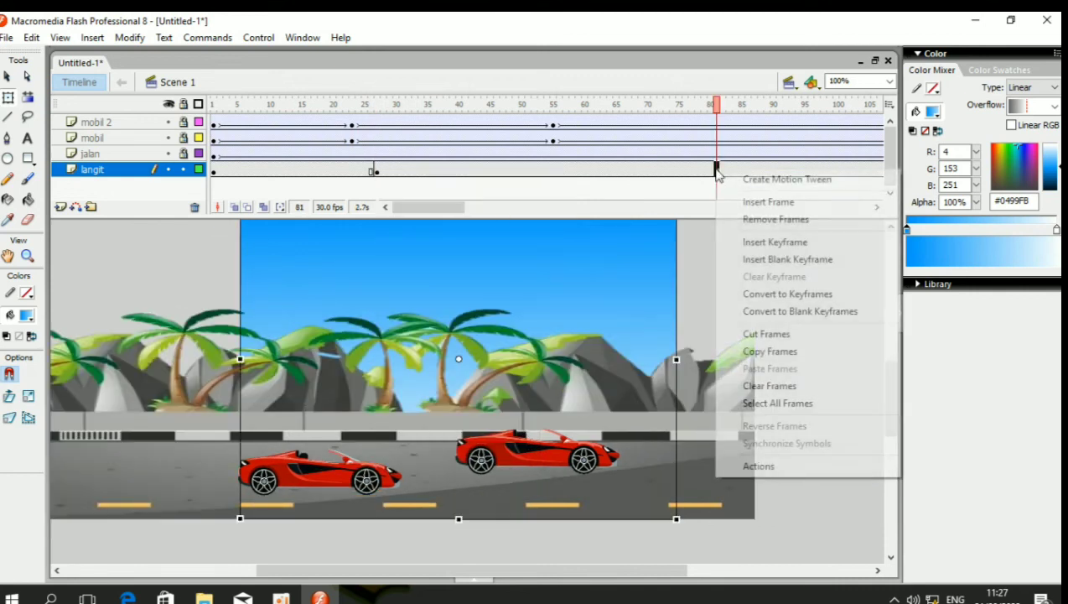
{"action": "left_click", "coordinate": [775, 242]}
Change the dark end of the sky's linear gradient at langit frame 1 to the deeper blue #225ADD.
{"action": "left_click", "coordinate": [320, 169]}
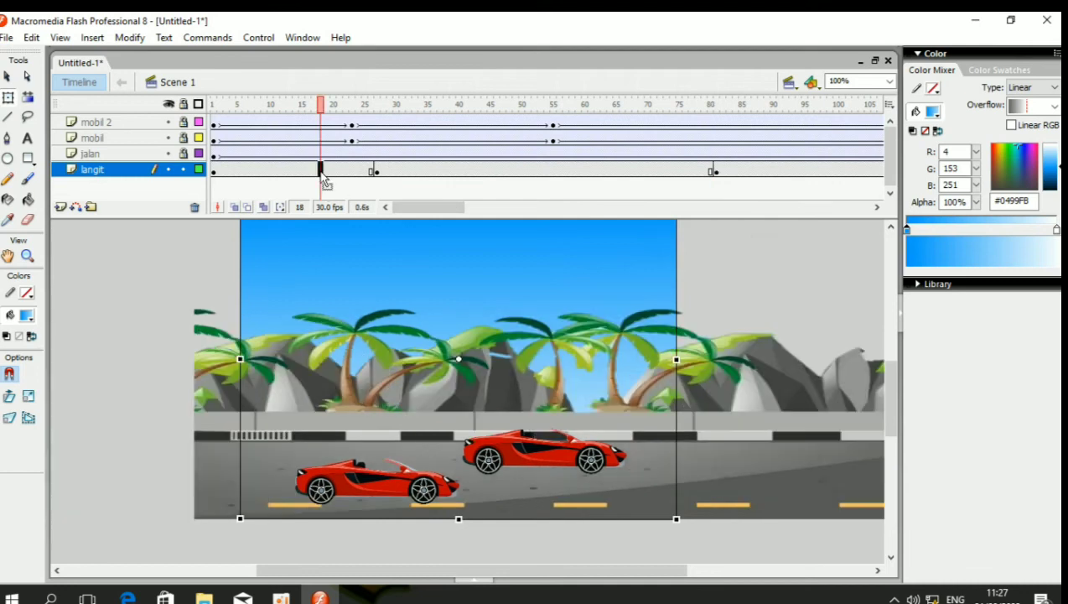
{"action": "left_click", "coordinate": [215, 171]}
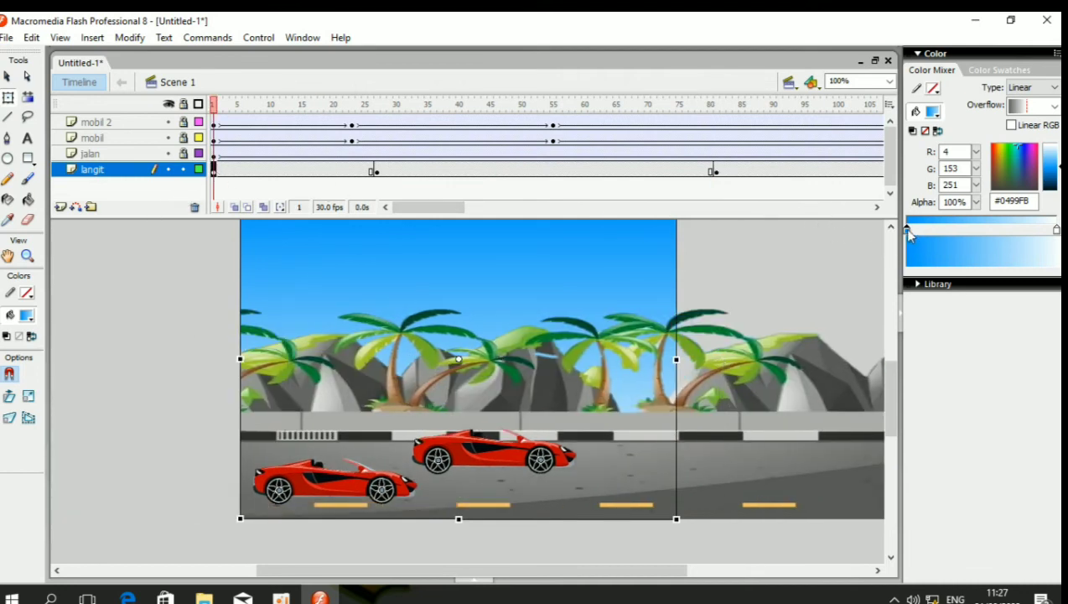
{"action": "left_click", "coordinate": [1018, 150]}
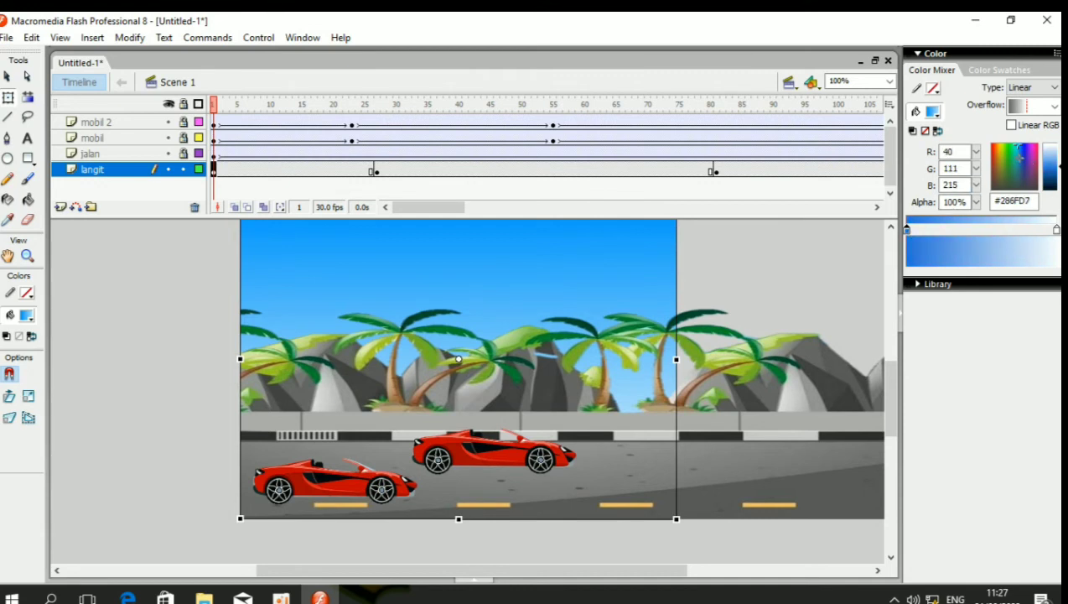
{"action": "left_click", "coordinate": [1020, 154]}
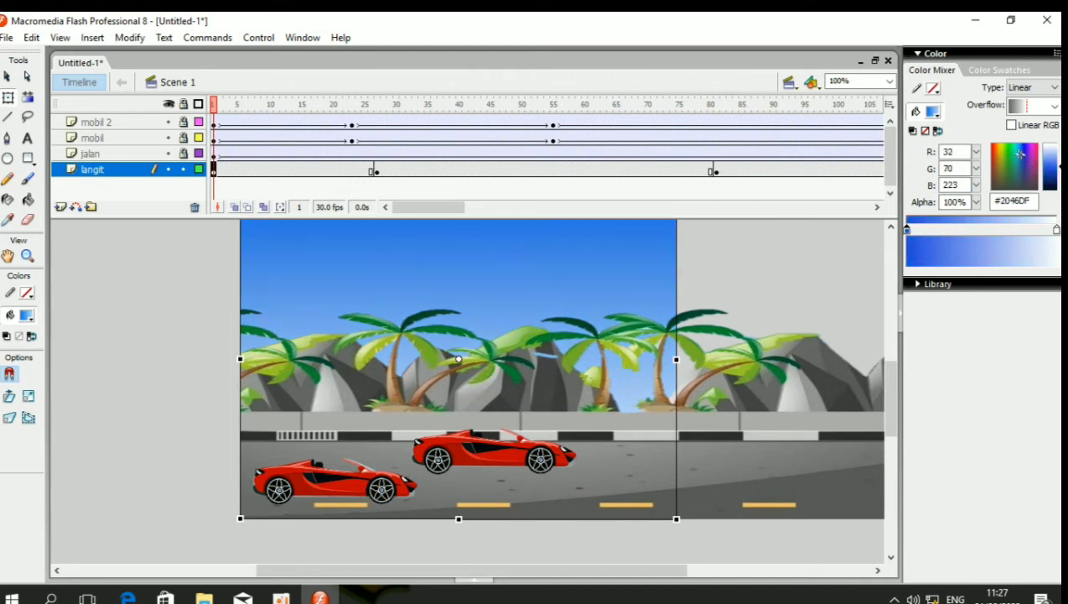
{"action": "left_click", "coordinate": [1021, 156]}
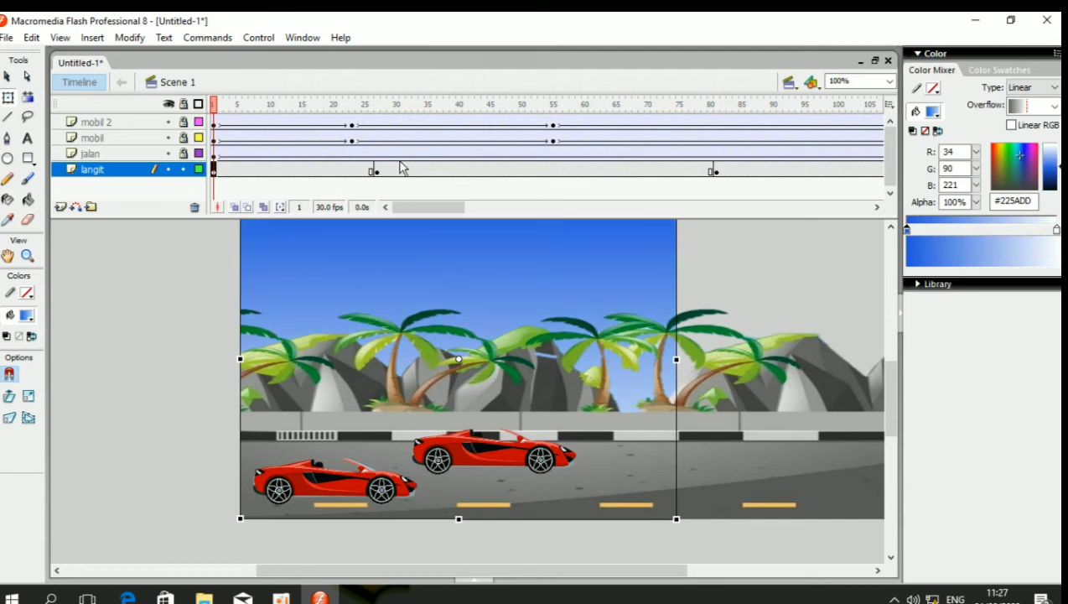
Change the blue end of the sky's linear gradient at langit frame 81 to orange #E3801C.
{"action": "left_click", "coordinate": [377, 171]}
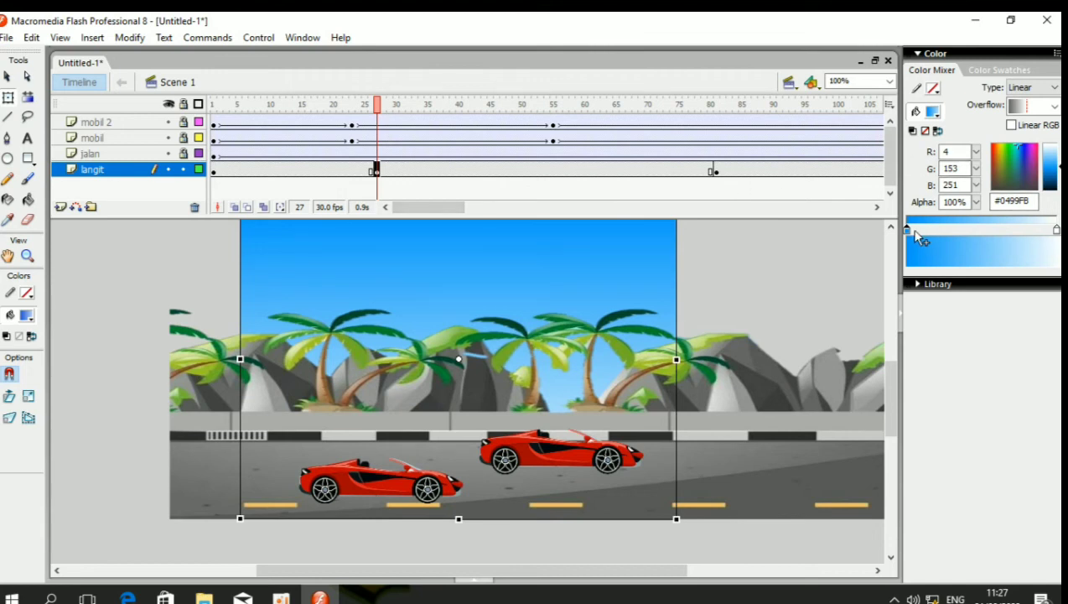
{"action": "left_click", "coordinate": [714, 171]}
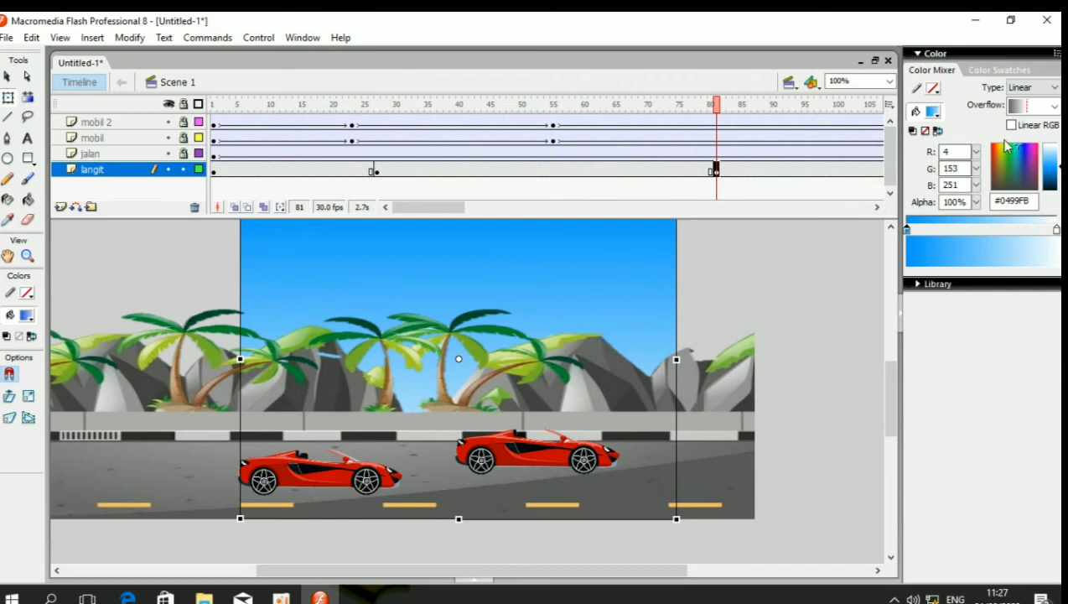
{"action": "left_click_drag", "start_coordinate": [1016, 151], "coordinate": [998, 161]}
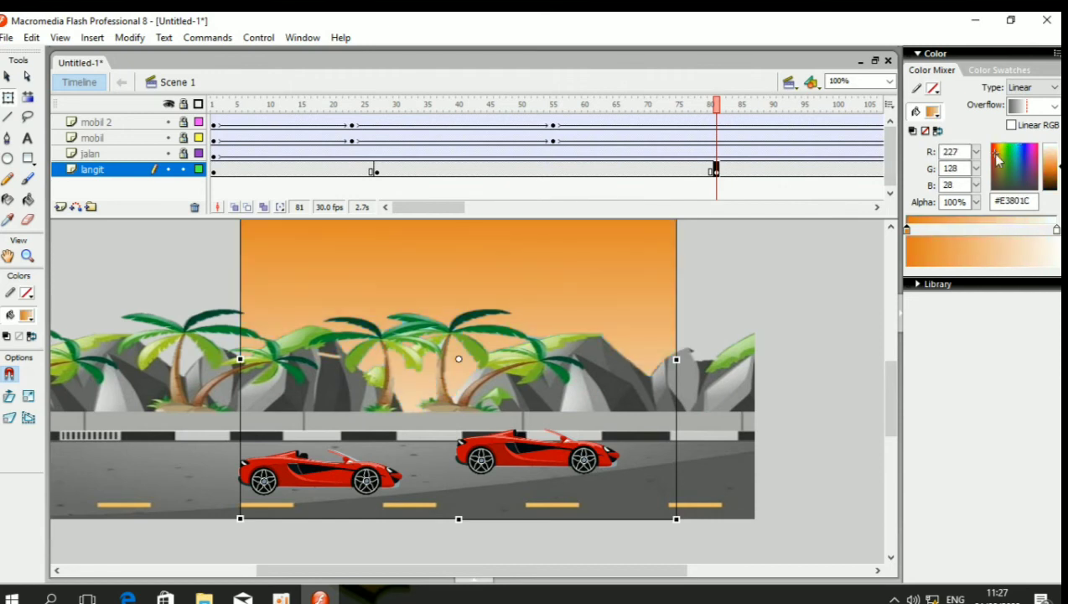
{"action": "left_click", "coordinate": [728, 299]}
{"action": "scroll", "coordinate": [401, 304], "scroll_direction": "up", "scroll_amount": 3}
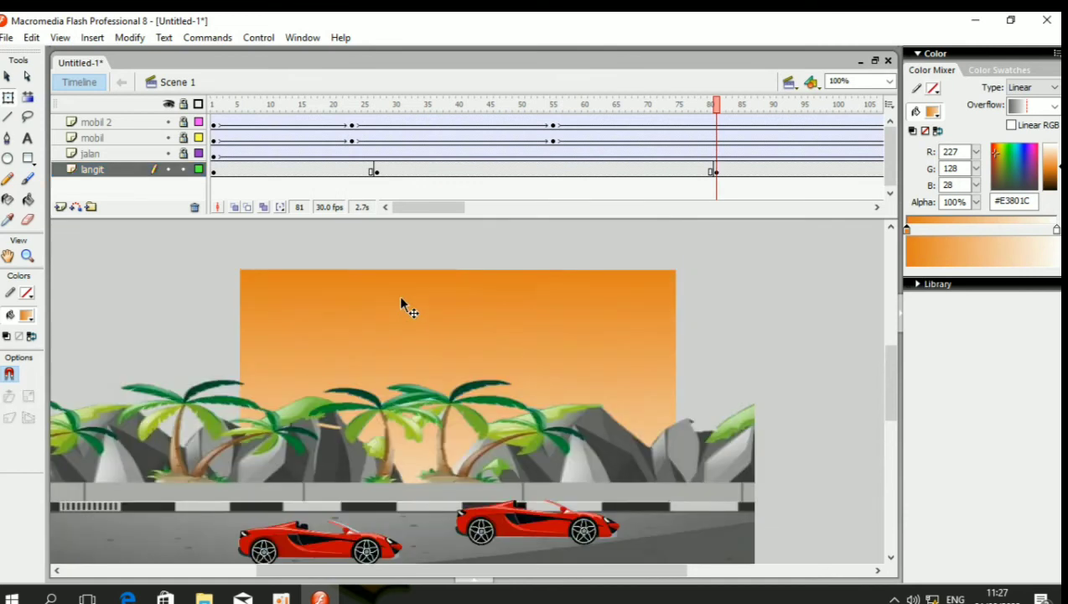
{"action": "scroll", "coordinate": [399, 305], "scroll_direction": "up", "scroll_amount": 3}
{"action": "scroll", "coordinate": [335, 289], "scroll_direction": "down", "scroll_amount": 3}
Apply a shape tween to the langit layer from frame 1 to the frame 27 keyframe.
{"action": "right_click", "coordinate": [225, 171]}
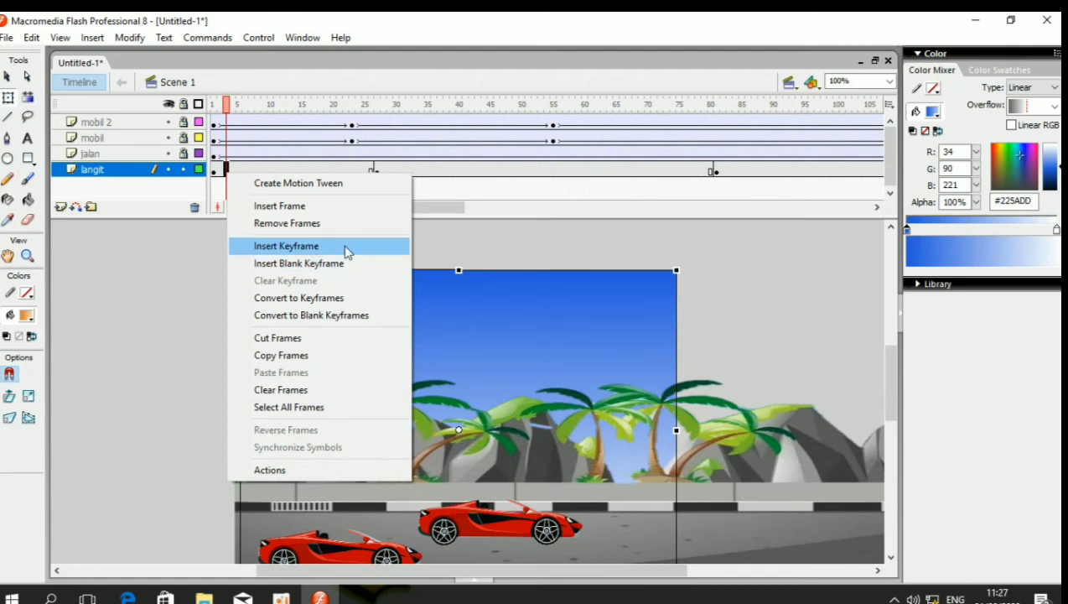
{"action": "left_click", "coordinate": [519, 250]}
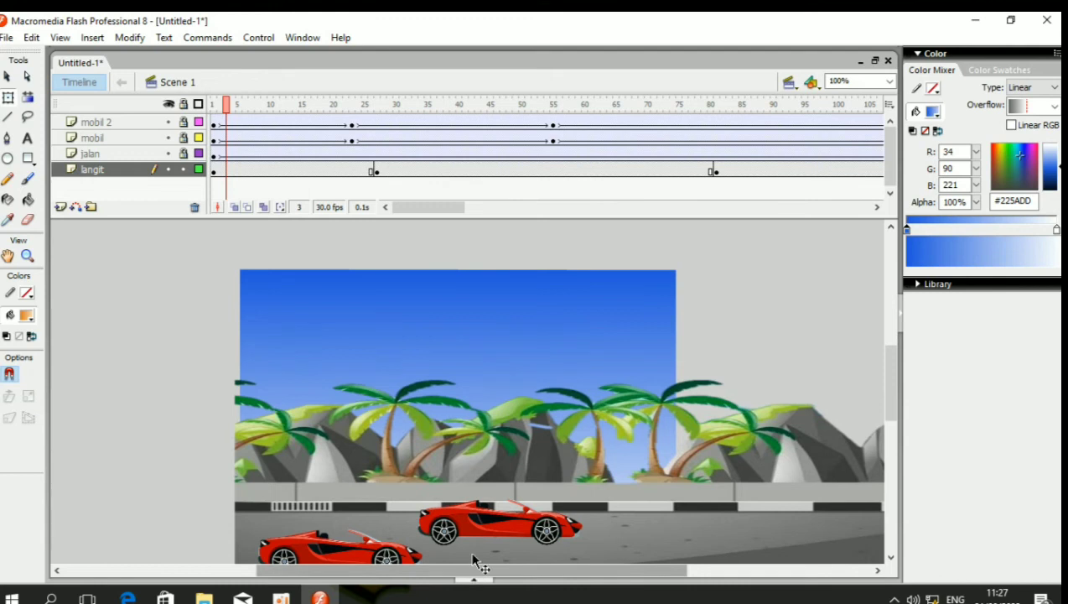
{"action": "left_click", "coordinate": [214, 171]}
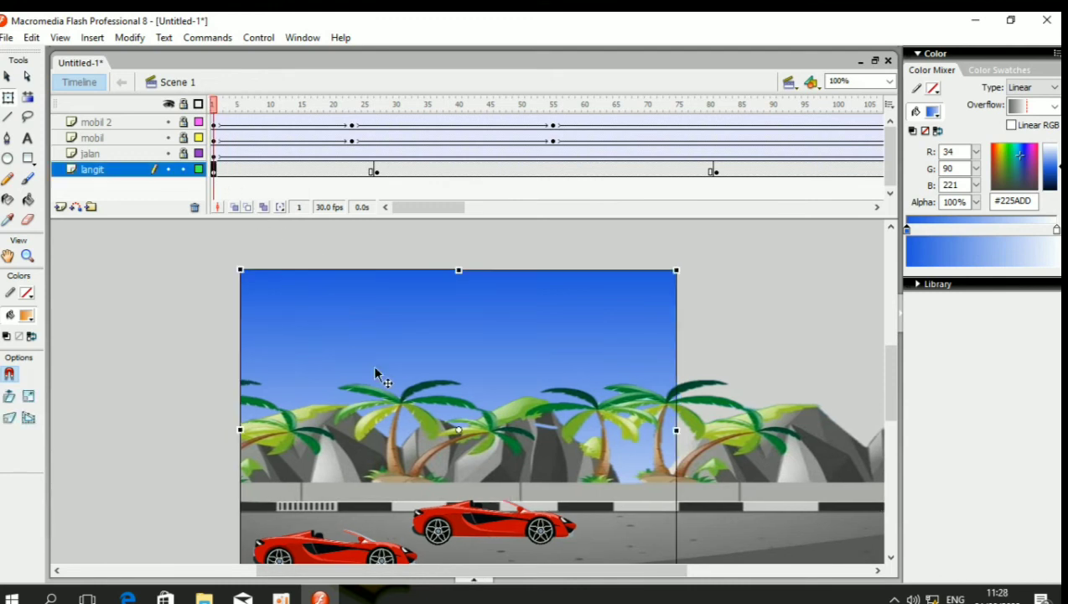
{"action": "left_click", "coordinate": [484, 580]}
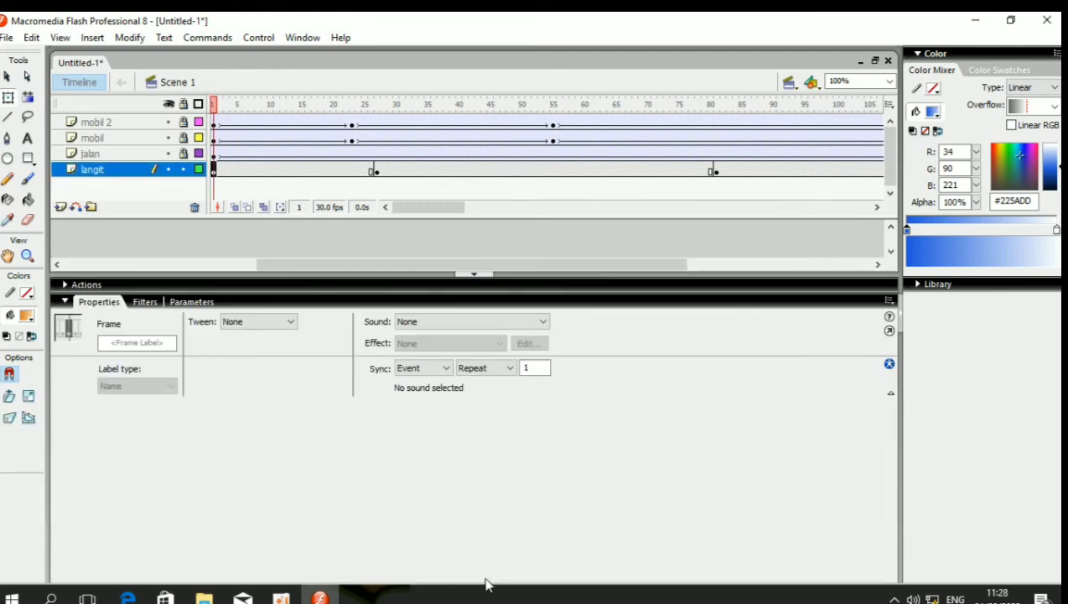
{"action": "left_click", "coordinate": [268, 322]}
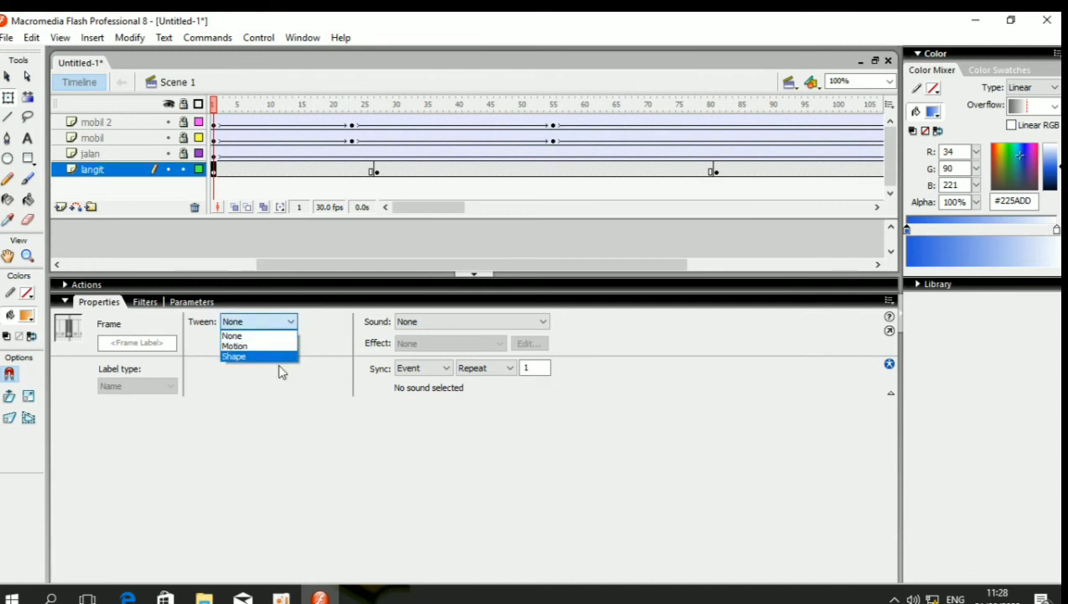
{"action": "left_click", "coordinate": [280, 357]}
Apply shape tweens to the langit layer from frame 27 to frame 81 and from frame 81 onward.
{"action": "left_click", "coordinate": [490, 169]}
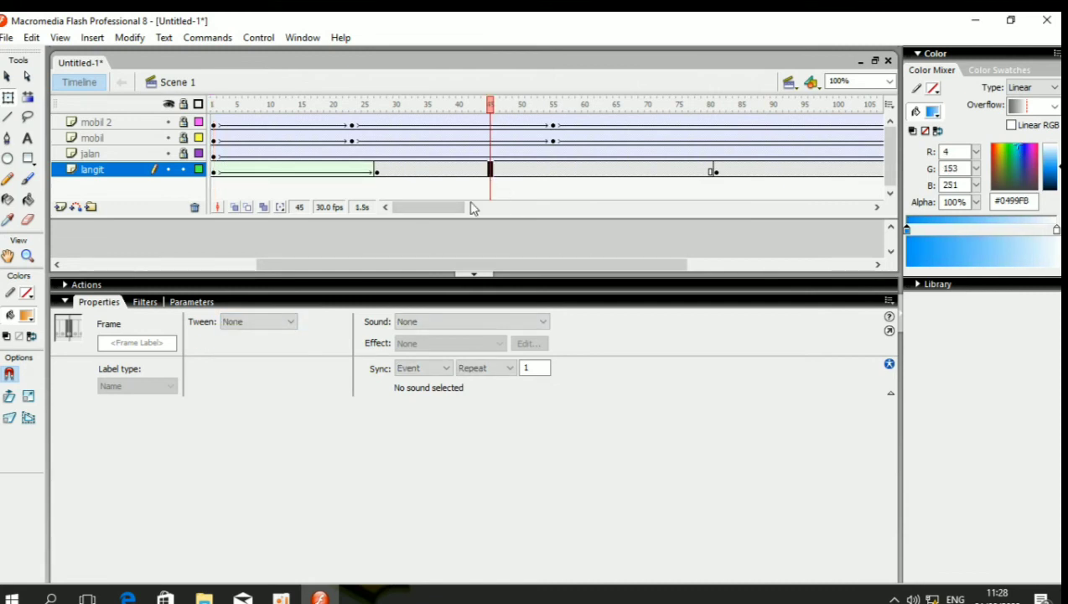
{"action": "left_click", "coordinate": [292, 321]}
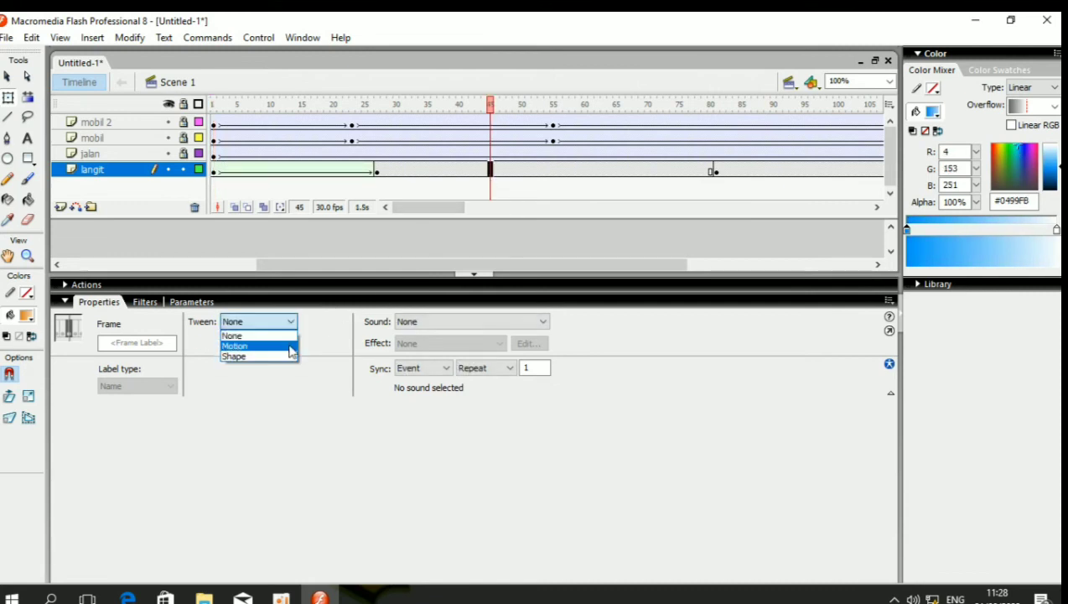
{"action": "left_click", "coordinate": [285, 358]}
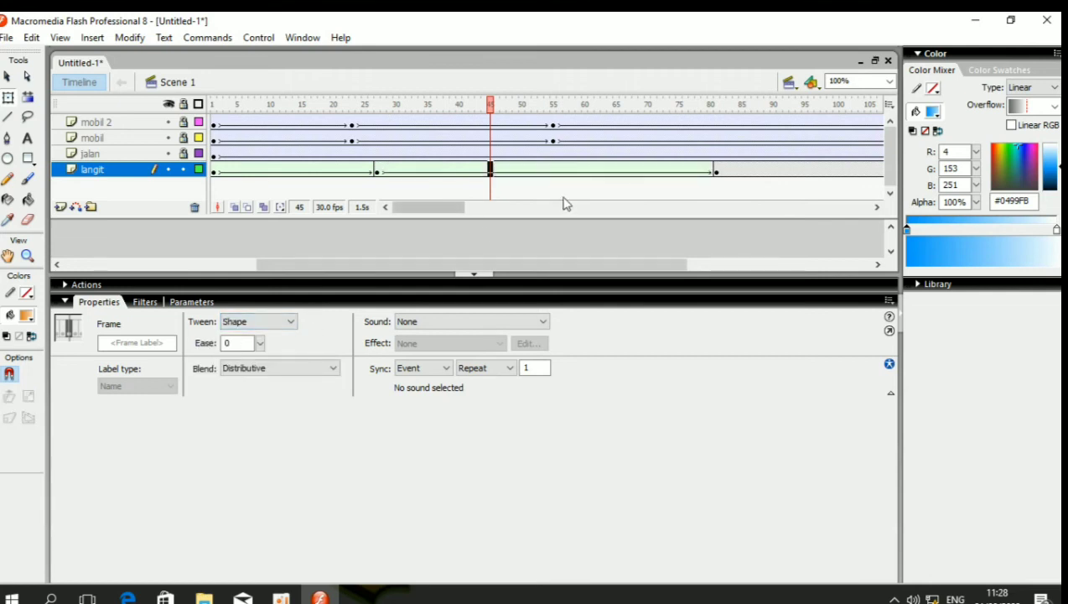
{"action": "left_click", "coordinate": [743, 171]}
{"action": "left_click", "coordinate": [289, 322]}
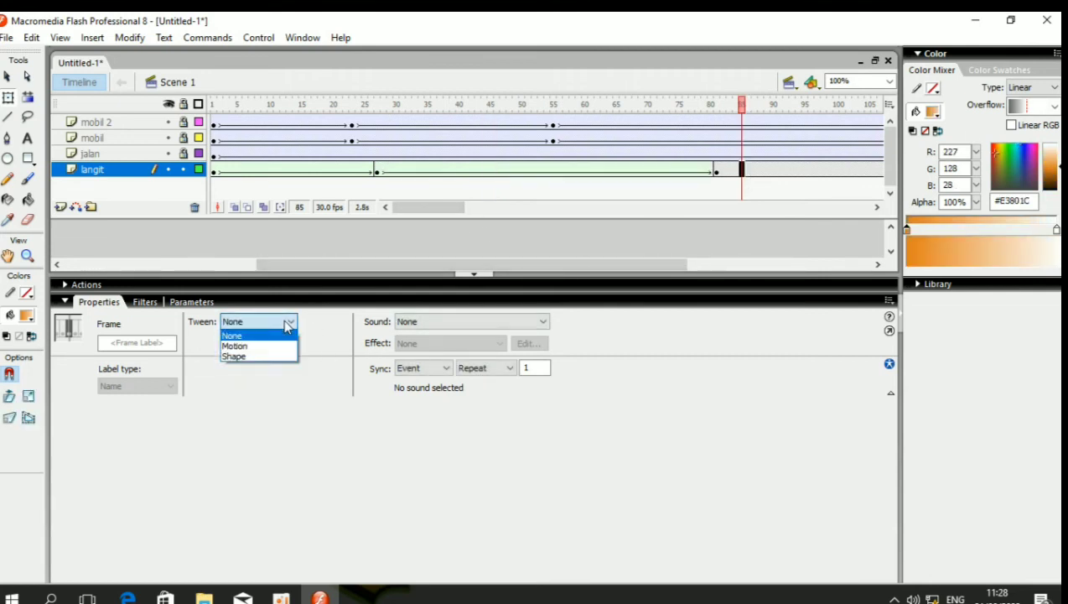
{"action": "left_click", "coordinate": [270, 358]}
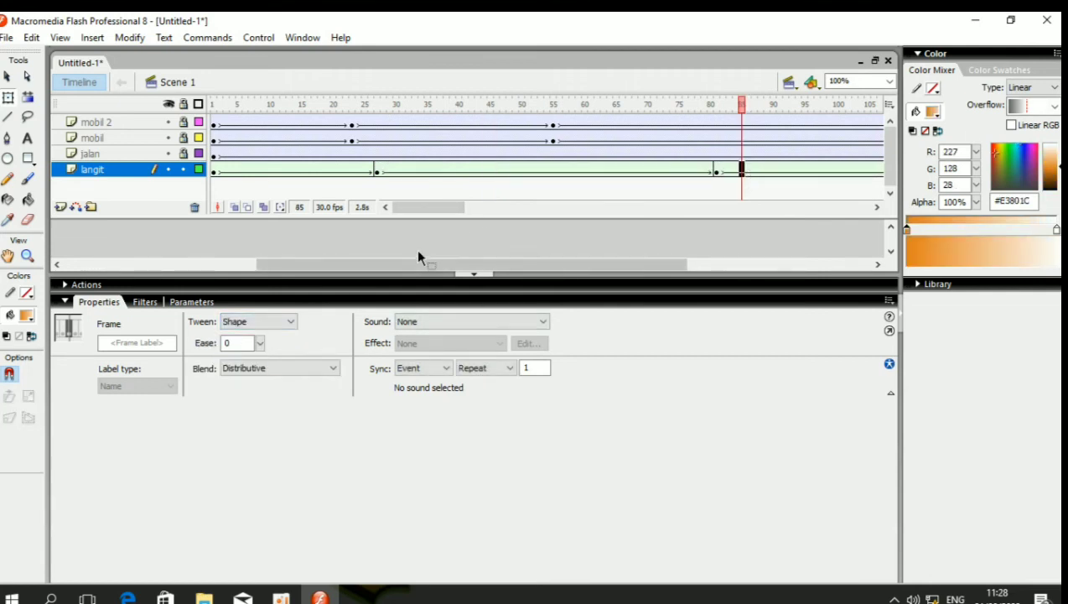
{"action": "left_click", "coordinate": [459, 275]}
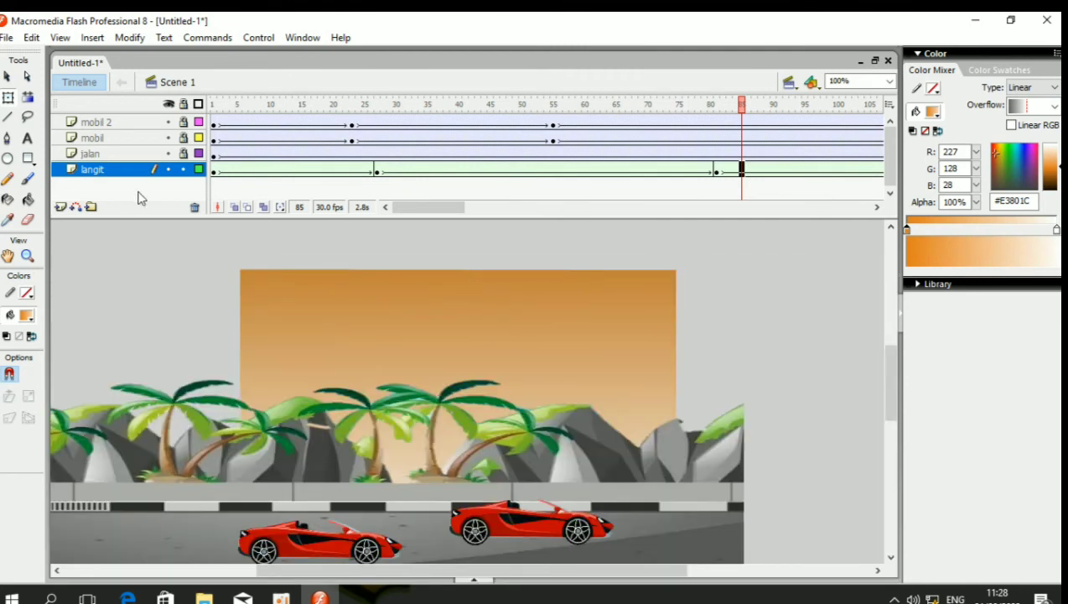
Add a layer named awan above langit and choose a solid white fill for the Oval tool.
{"action": "left_click", "coordinate": [60, 207]}
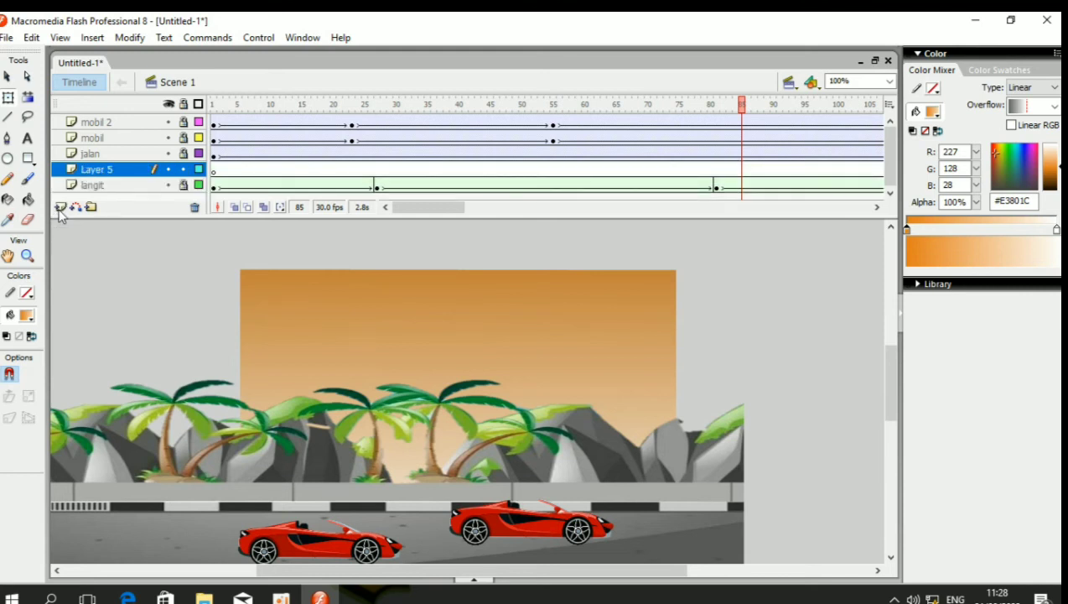
{"action": "double_click", "coordinate": [102, 169]}
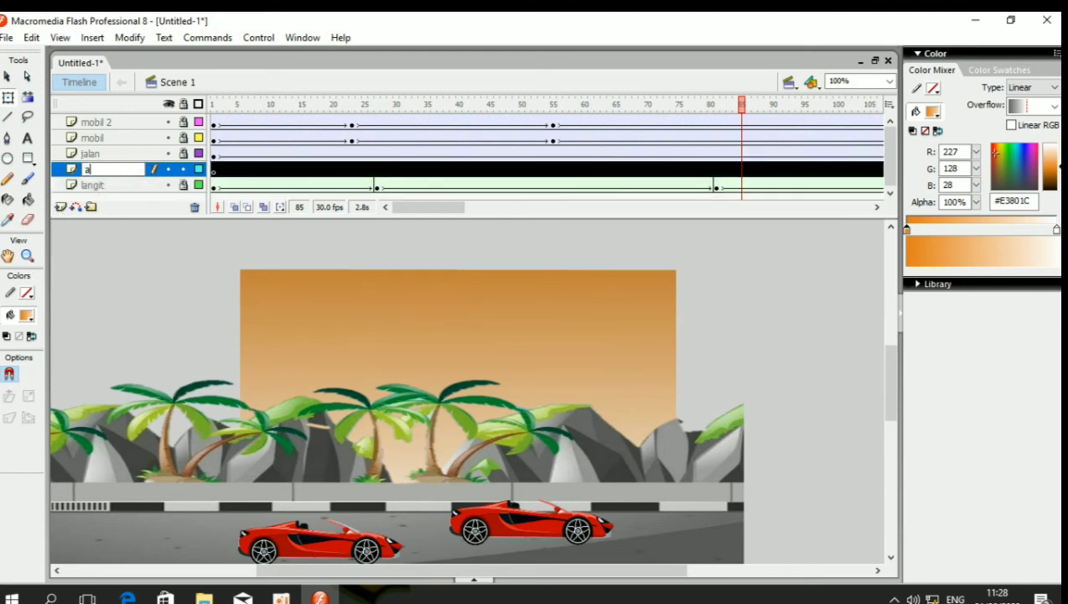
{"action": "left_click", "coordinate": [165, 233]}
{"action": "left_click", "coordinate": [11, 162]}
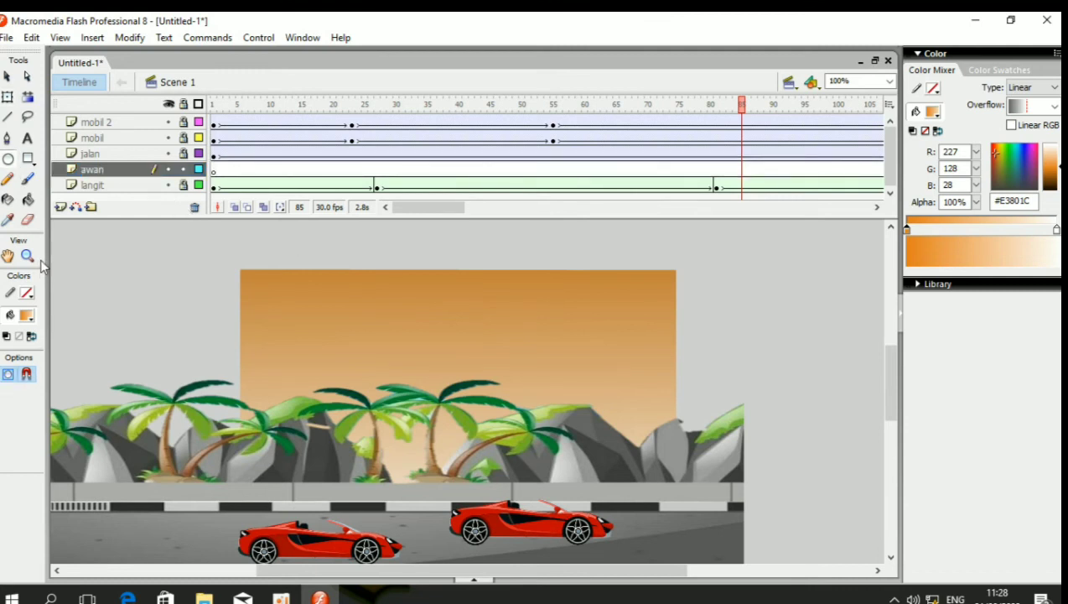
{"action": "left_click", "coordinate": [26, 326]}
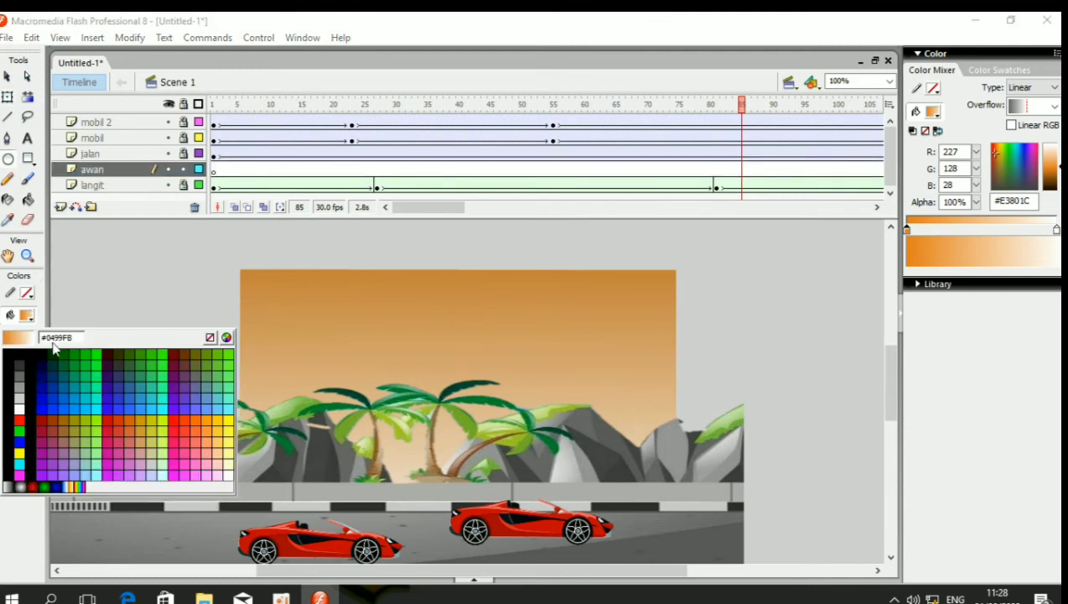
{"action": "left_click", "coordinate": [13, 392]}
{"action": "left_click_drag", "start_coordinate": [827, 276], "coordinate": [811, 296]}
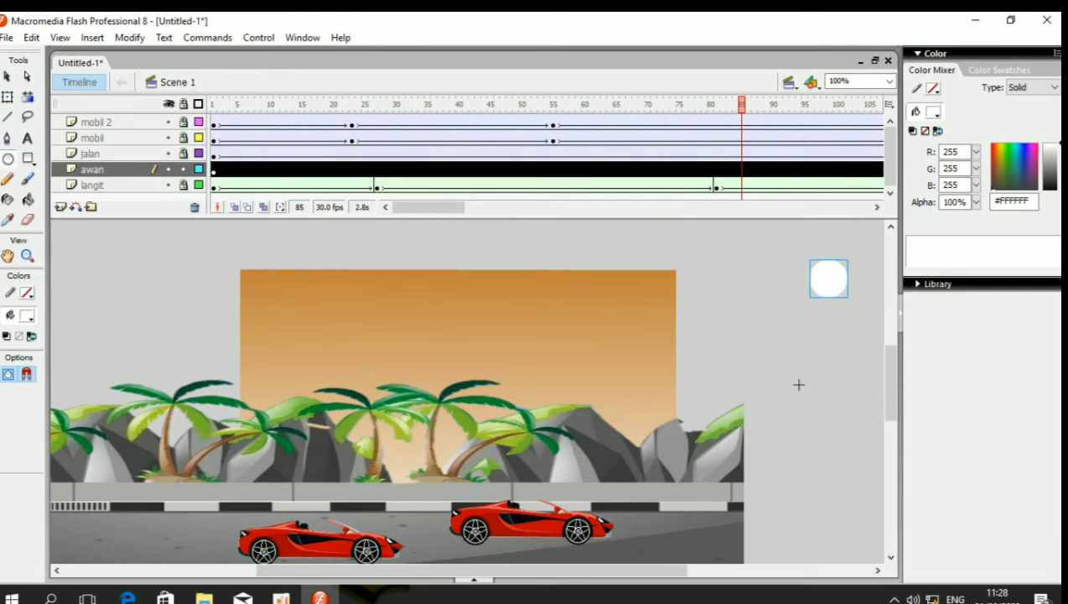
{"action": "left_click_drag", "start_coordinate": [647, 572], "coordinate": [696, 576]}
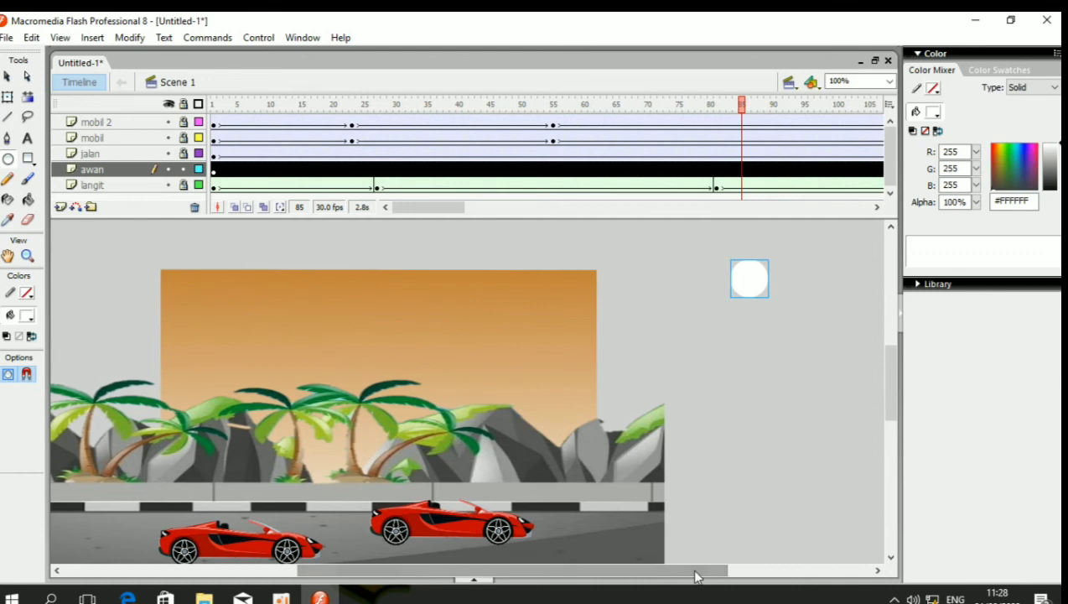
{"action": "key", "text": "Delete"}
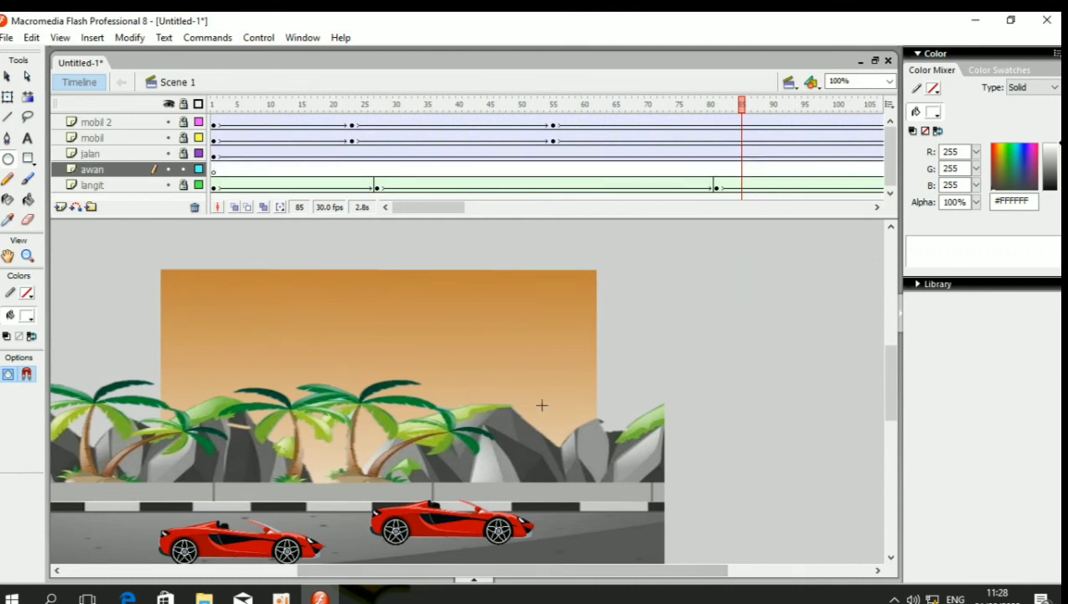
Draw a cloud from overlapping white ovals beside the sky's right edge on frame 1 of the awan layer.
{"action": "left_click", "coordinate": [215, 188]}
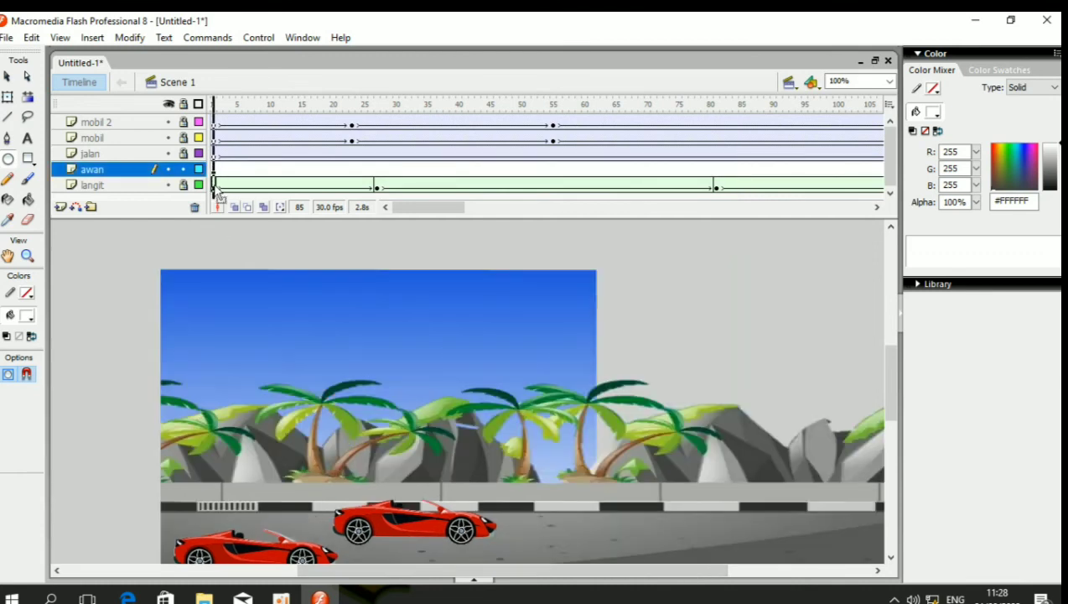
{"action": "left_click", "coordinate": [166, 170]}
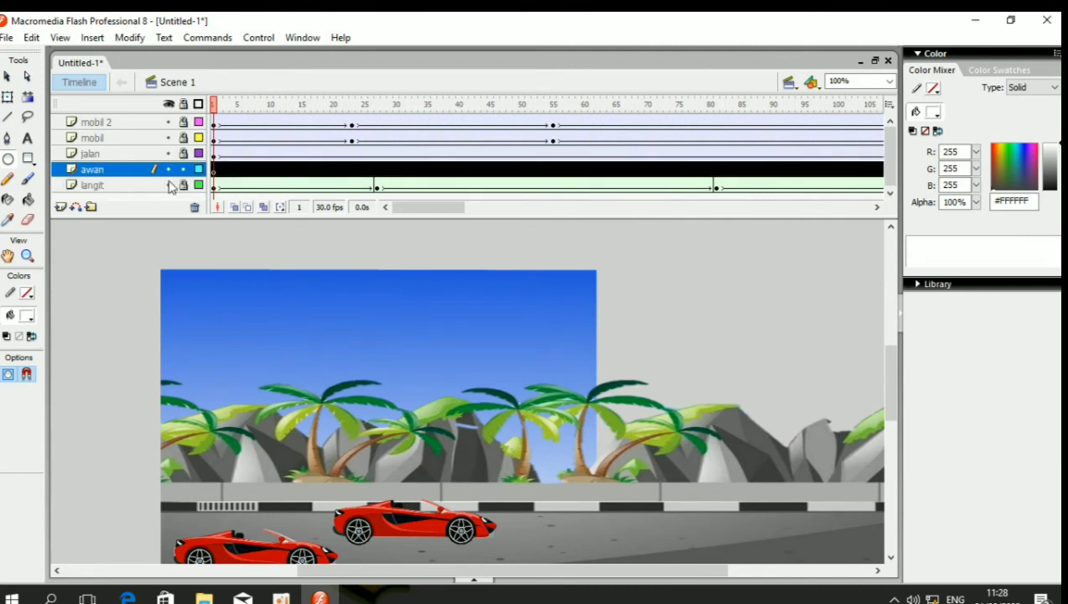
{"action": "mouse_move", "coordinate": [679, 294]}
{"action": "left_mouse_down"}
{"action": "mouse_move", "coordinate": [689, 312]}
{"action": "mouse_move", "coordinate": [692, 294]}
{"action": "mouse_move", "coordinate": [714, 294]}
{"action": "left_mouse_up"}
{"action": "mouse_move", "coordinate": [672, 262]}
{"action": "left_mouse_down"}
{"action": "mouse_move", "coordinate": [756, 286]}
{"action": "mouse_move", "coordinate": [766, 316]}
{"action": "mouse_move", "coordinate": [791, 295]}
{"action": "mouse_move", "coordinate": [766, 286]}
{"action": "left_mouse_up"}
{"action": "key", "text": "ctrl+z"}
{"action": "key", "text": "ctrl+z"}
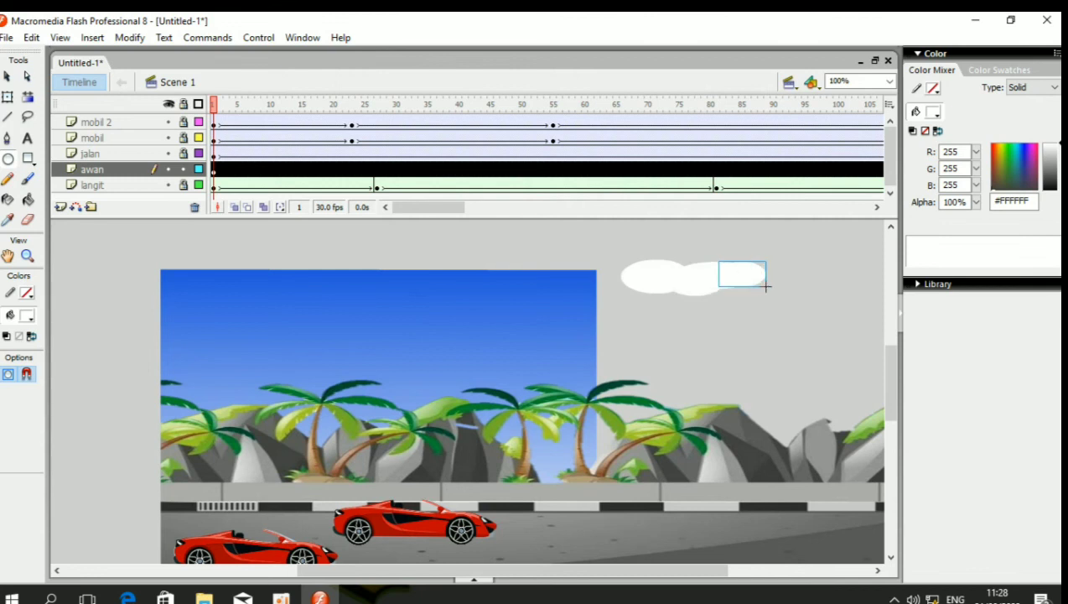
{"action": "left_click_drag", "start_coordinate": [645, 252], "coordinate": [749, 268]}
{"action": "left_click_drag", "start_coordinate": [673, 239], "coordinate": [710, 264]}
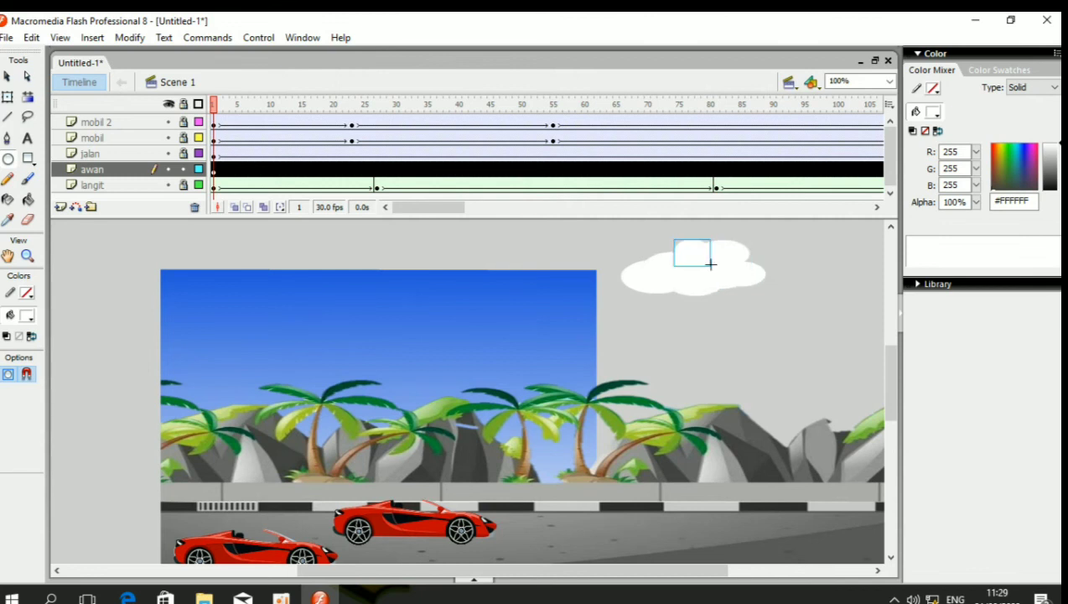
Group the white ovals into one cloud and move it into the left part of the sky.
{"action": "left_click", "coordinate": [7, 78]}
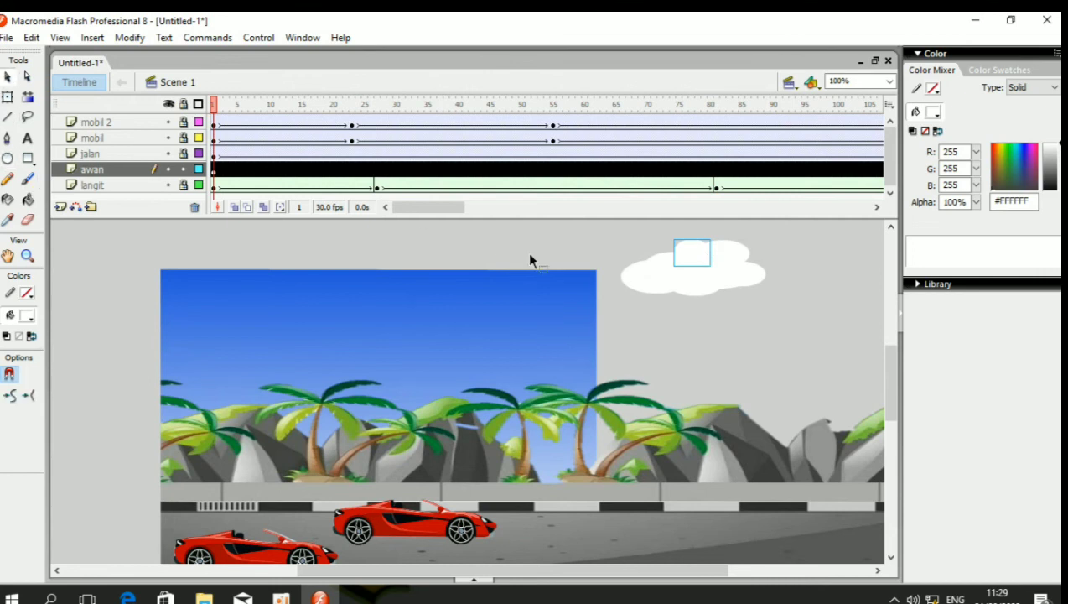
{"action": "left_click", "coordinate": [802, 291]}
{"action": "scroll", "coordinate": [635, 261], "scroll_direction": "up", "scroll_amount": 2}
{"action": "left_click_drag", "start_coordinate": [594, 277], "coordinate": [817, 416]}
{"action": "key", "text": "ctrl+g"}
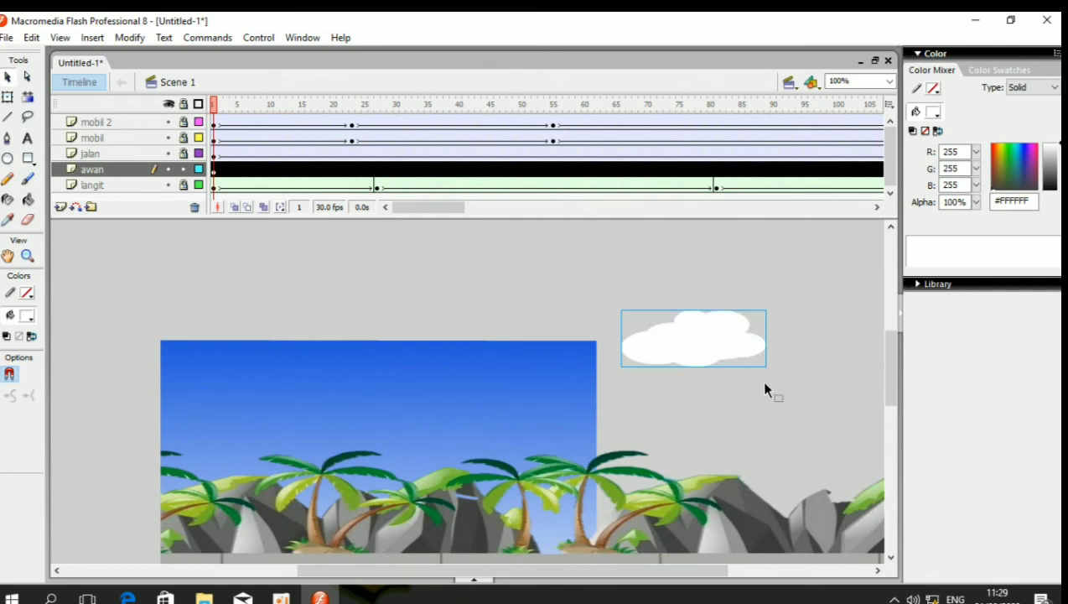
{"action": "left_click_drag", "start_coordinate": [707, 351], "coordinate": [278, 374]}
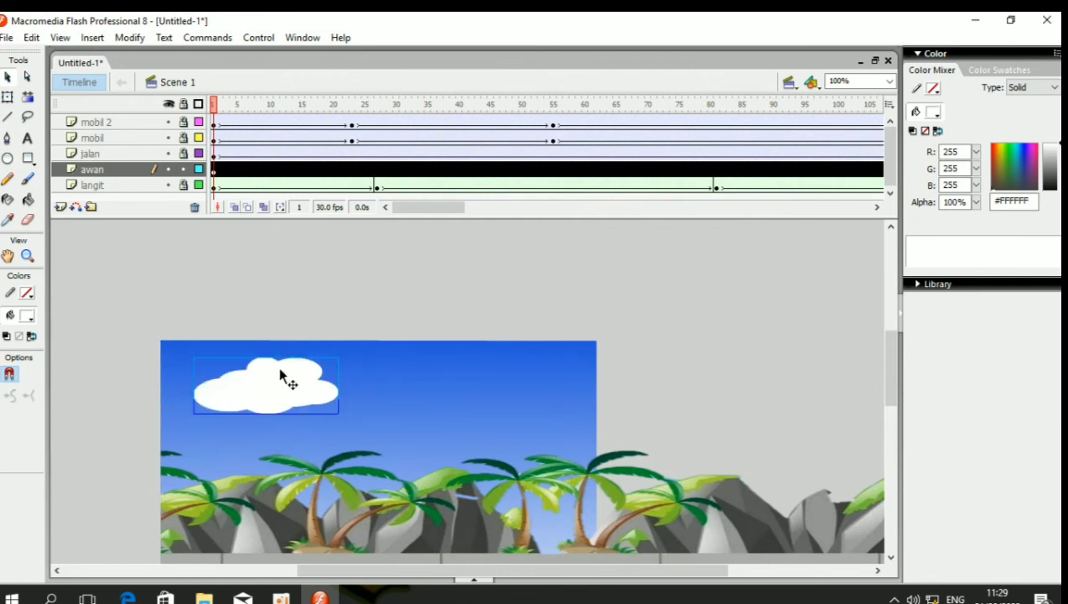
Paste copies of the cloud and spread them across the sky and around its right edge.
{"action": "key", "text": "ctrl+v"}
{"action": "left_click_drag", "start_coordinate": [411, 411], "coordinate": [336, 462]}
{"action": "left_click_drag", "start_coordinate": [493, 406], "coordinate": [632, 388]}
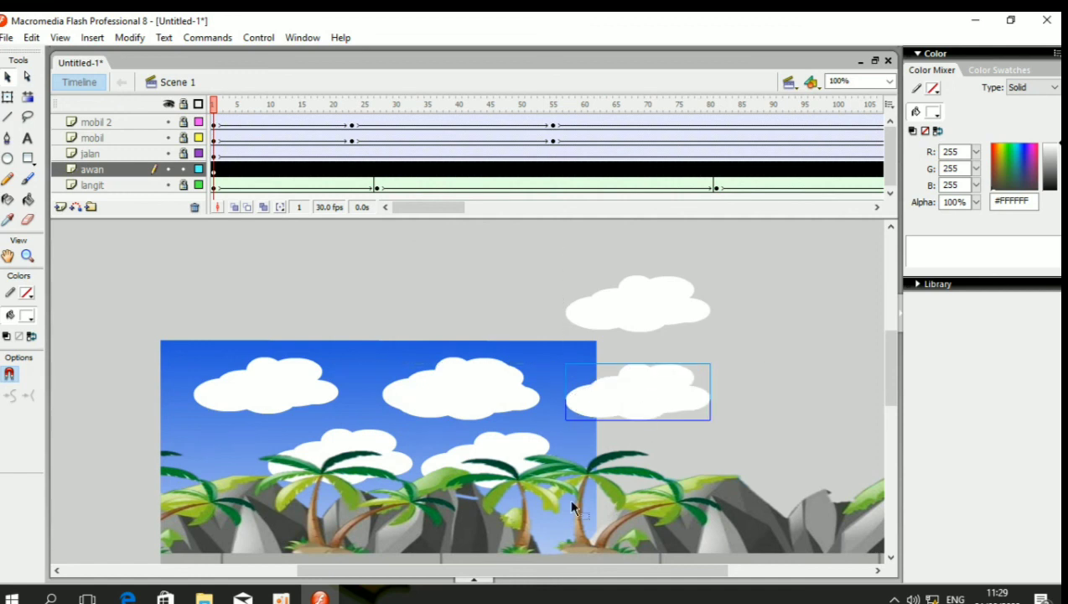
Paste more copies of the cloud and stagger them at different heights beyond the sky's right edge.
{"action": "scroll", "coordinate": [524, 565], "scroll_direction": "right", "scroll_amount": 3}
{"action": "left_click_drag", "start_coordinate": [497, 385], "coordinate": [621, 338]}
{"action": "key", "text": "ctrl+v"}
{"action": "left_click_drag", "start_coordinate": [508, 381], "coordinate": [676, 413]}
{"action": "left_click_drag", "start_coordinate": [495, 451], "coordinate": [491, 458]}
{"action": "key", "text": "ctrl+v"}
{"action": "left_click_drag", "start_coordinate": [509, 394], "coordinate": [817, 369]}
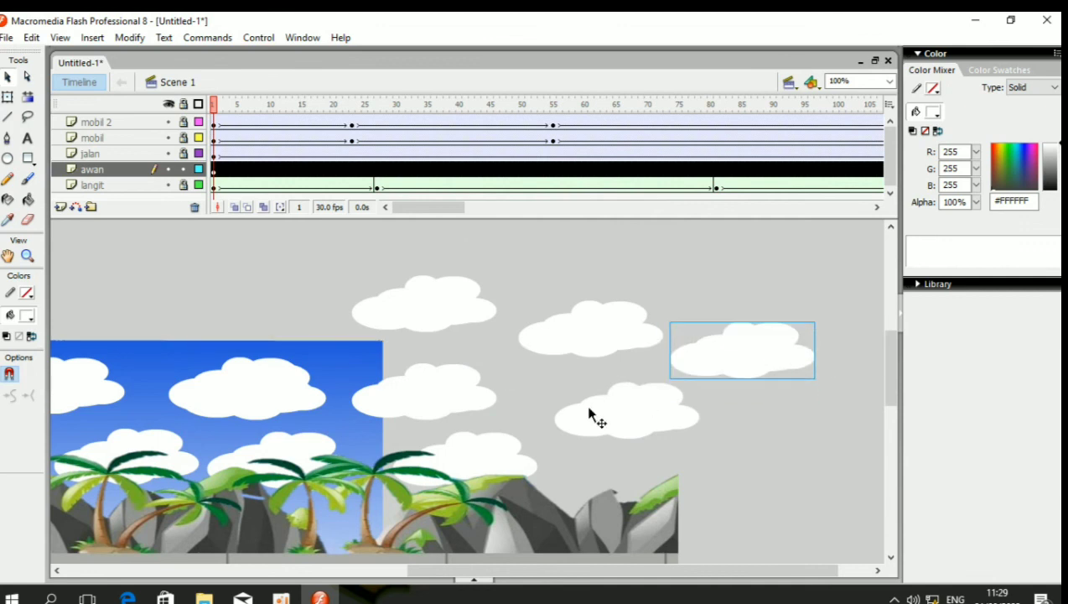
{"action": "left_click_drag", "start_coordinate": [593, 417], "coordinate": [567, 426]}
{"action": "key", "text": "ctrl+v"}
{"action": "left_click_drag", "start_coordinate": [522, 387], "coordinate": [806, 267]}
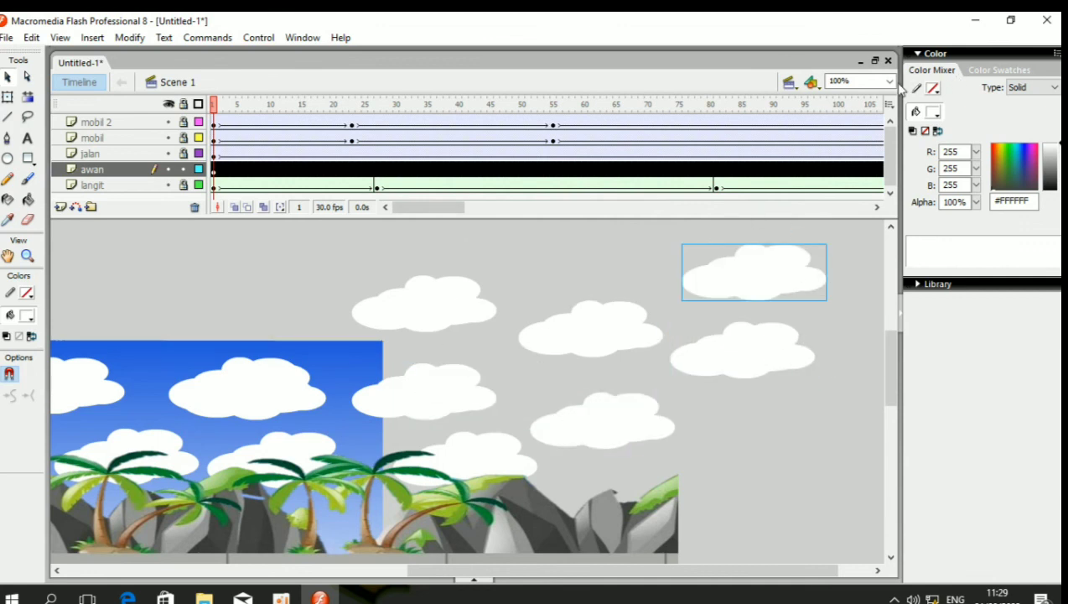
Select all the clouds and create a motion tween on the awan layer from frame 1.
{"action": "left_click", "coordinate": [890, 82]}
{"action": "left_click", "coordinate": [847, 109]}
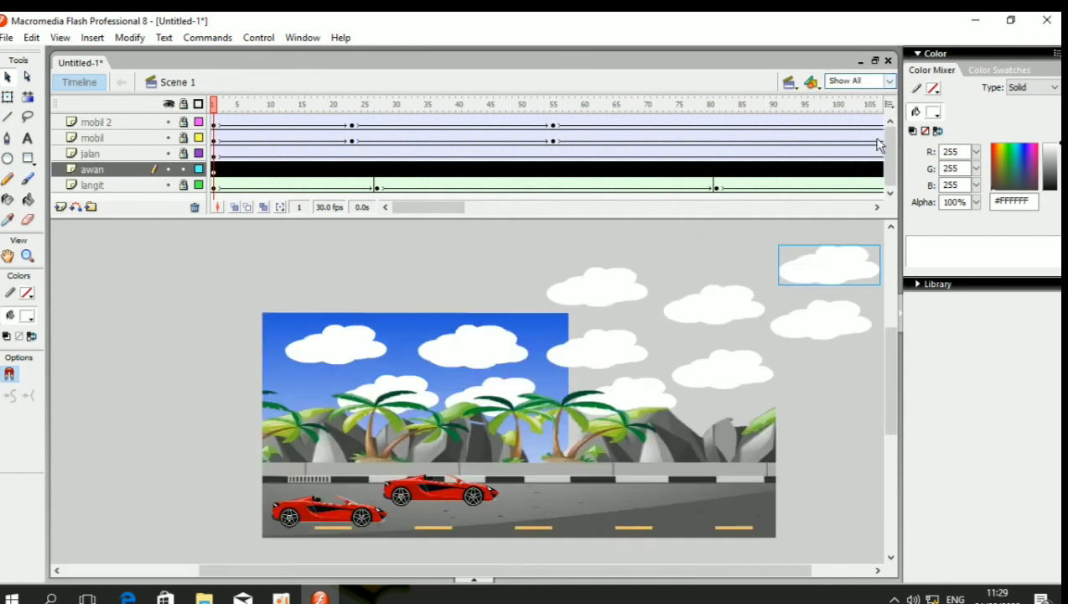
{"action": "left_click_drag", "start_coordinate": [202, 268], "coordinate": [621, 235]}
{"action": "left_click_drag", "start_coordinate": [225, 223], "coordinate": [890, 474]}
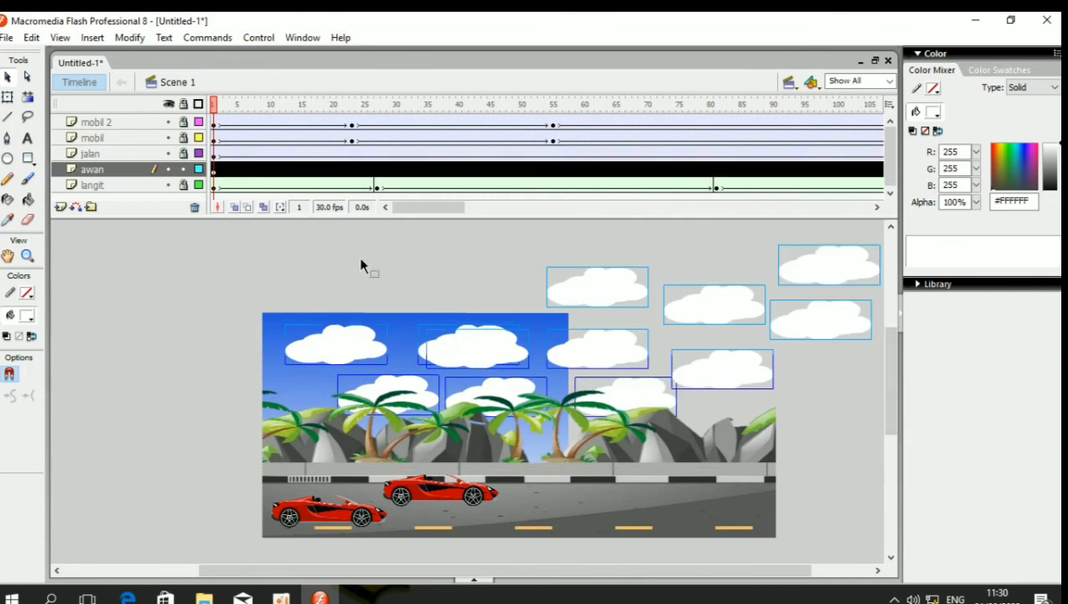
{"action": "right_click", "coordinate": [220, 171]}
{"action": "left_click", "coordinate": [258, 183]}
Insert an awan keyframe at frame 110 and shift the clouds left until the last ones reach the sky's right edge.
{"action": "left_click_drag", "start_coordinate": [463, 208], "coordinate": [508, 208]}
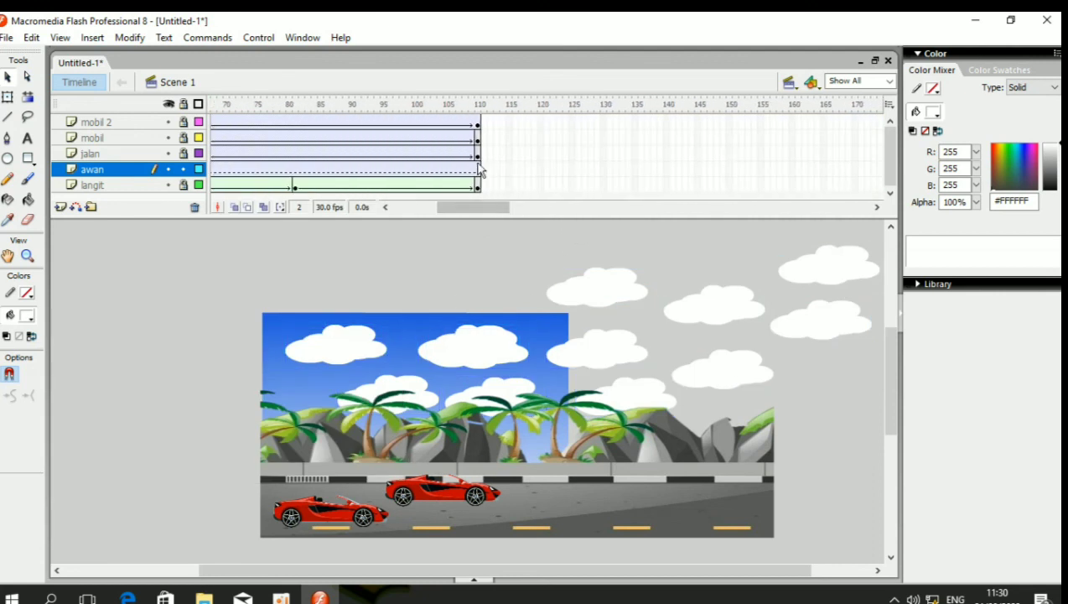
{"action": "left_click", "coordinate": [478, 169]}
{"action": "right_click", "coordinate": [479, 168]}
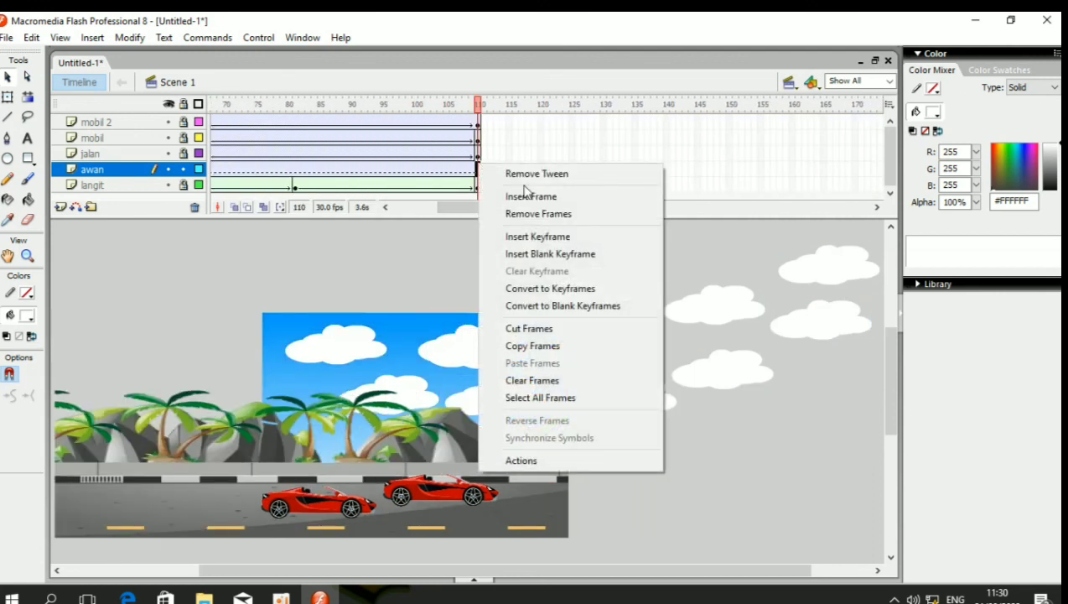
{"action": "left_click", "coordinate": [537, 235]}
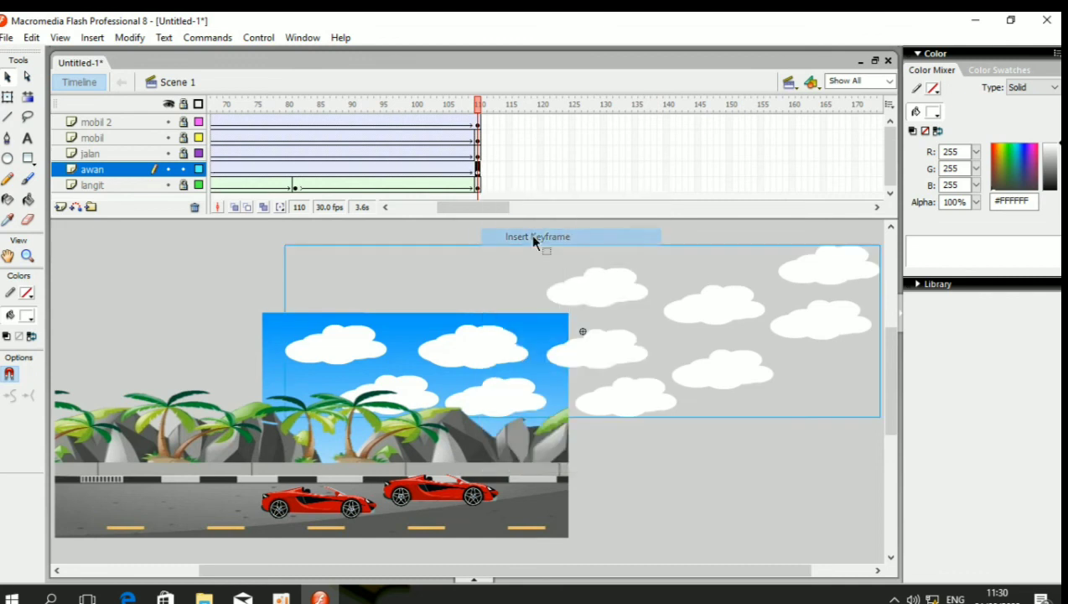
{"action": "left_click", "coordinate": [654, 349]}
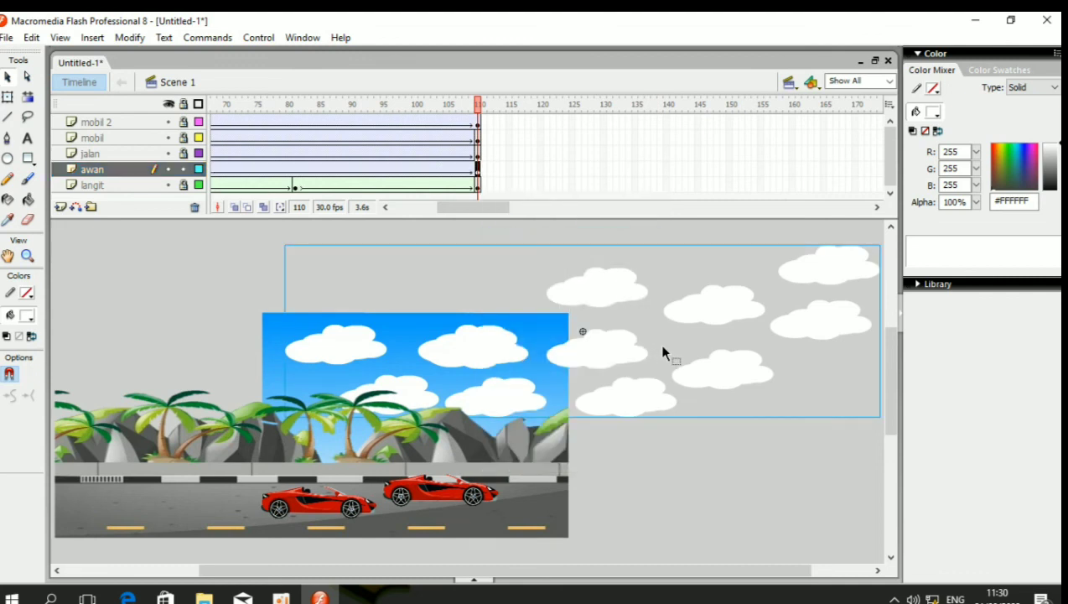
{"action": "left_click_drag", "start_coordinate": [719, 366], "coordinate": [451, 432]}
{"action": "left_click", "coordinate": [644, 382]}
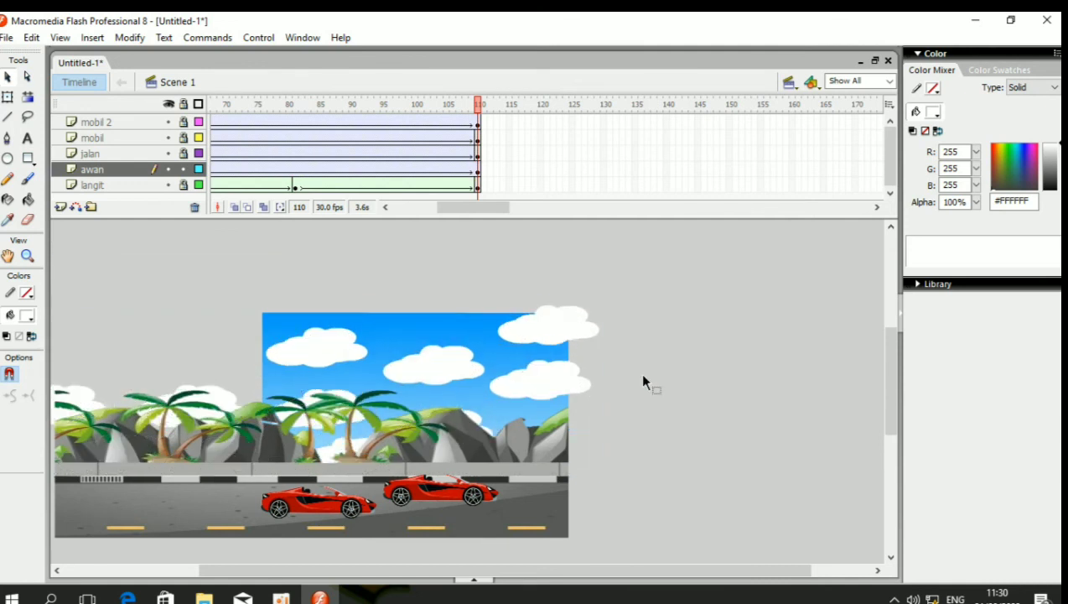
Test the movie to check the cloud, sky and car animation, and close the preview.
{"action": "key", "text": "ctrl+Return"}
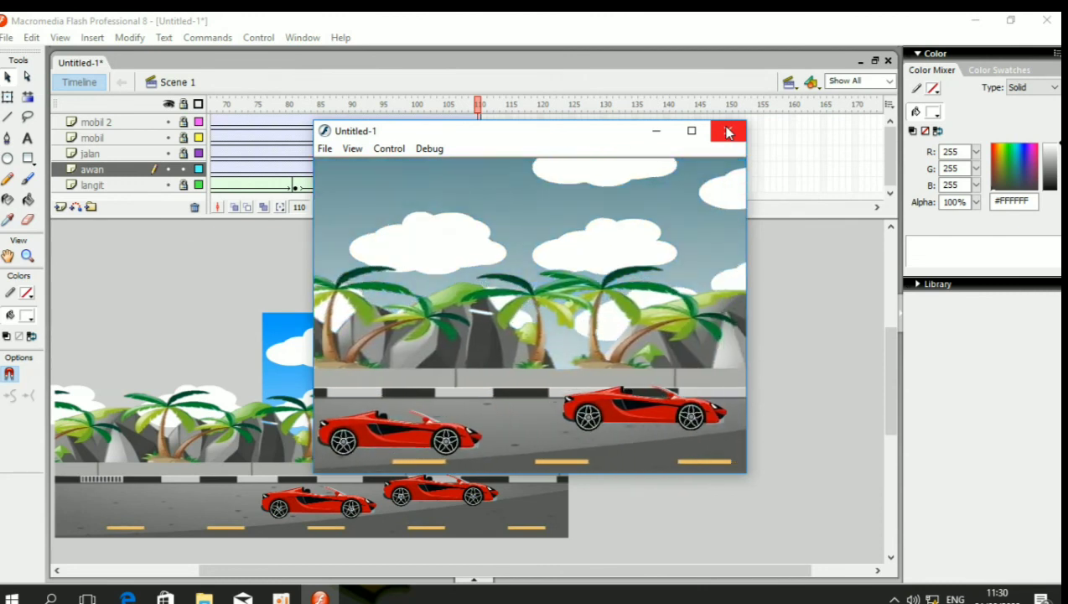
{"action": "left_click", "coordinate": [727, 131]}
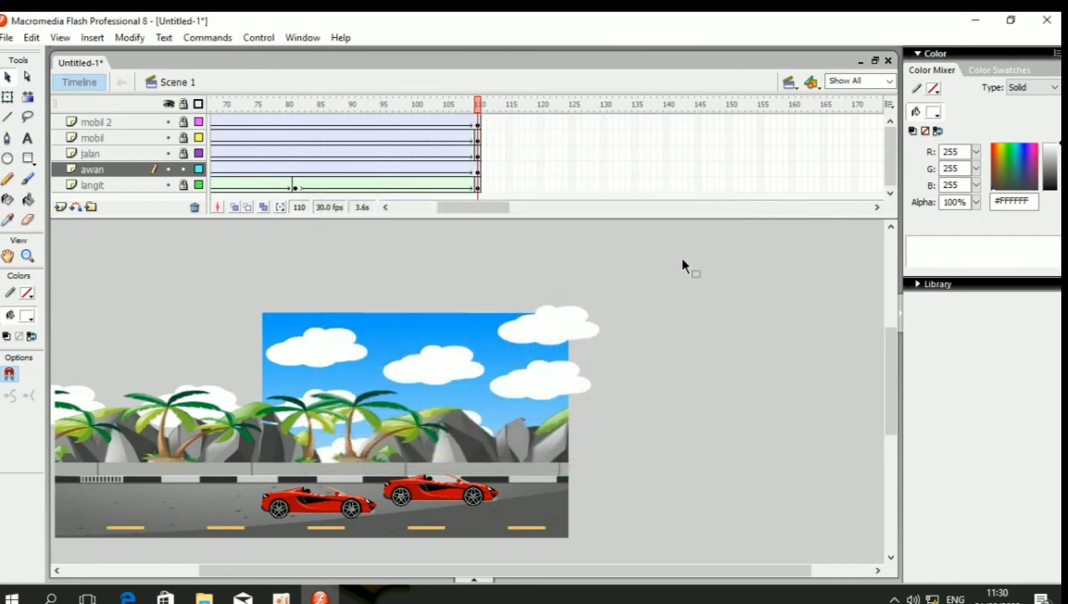